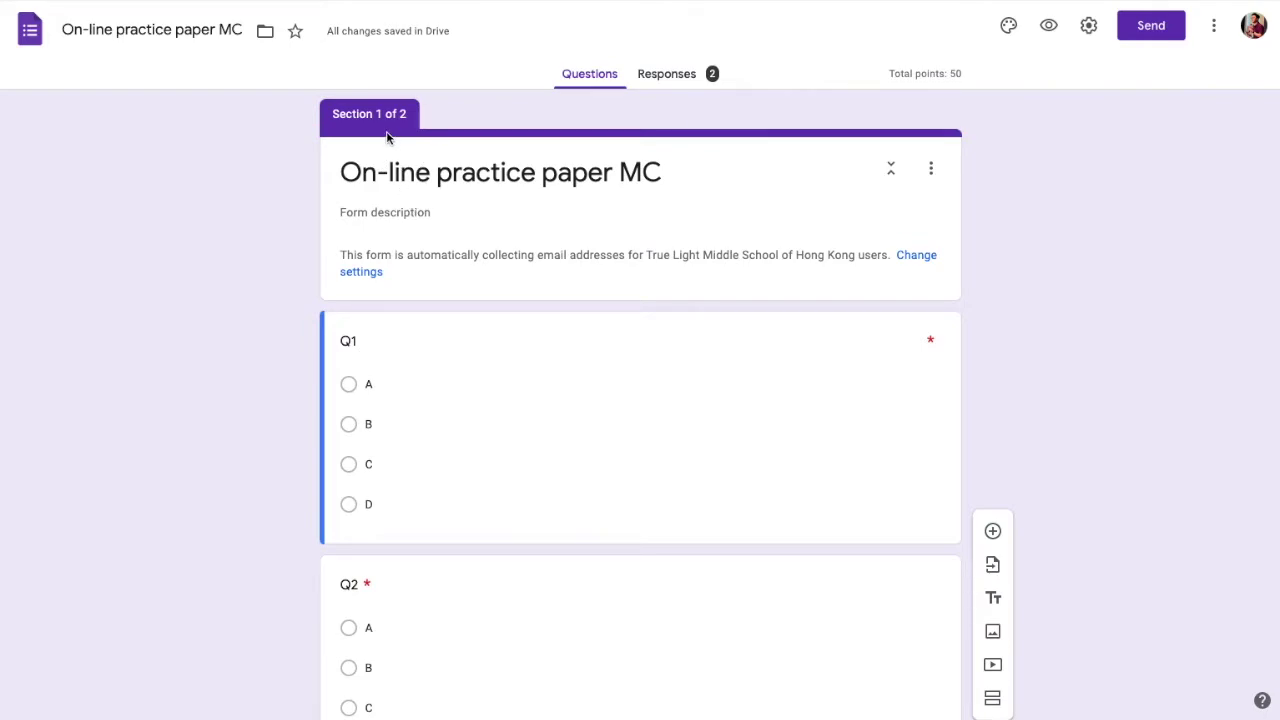
- Look through the questions and the image in both sections of the practice paper form
scroll(423, 386, "down", 3)
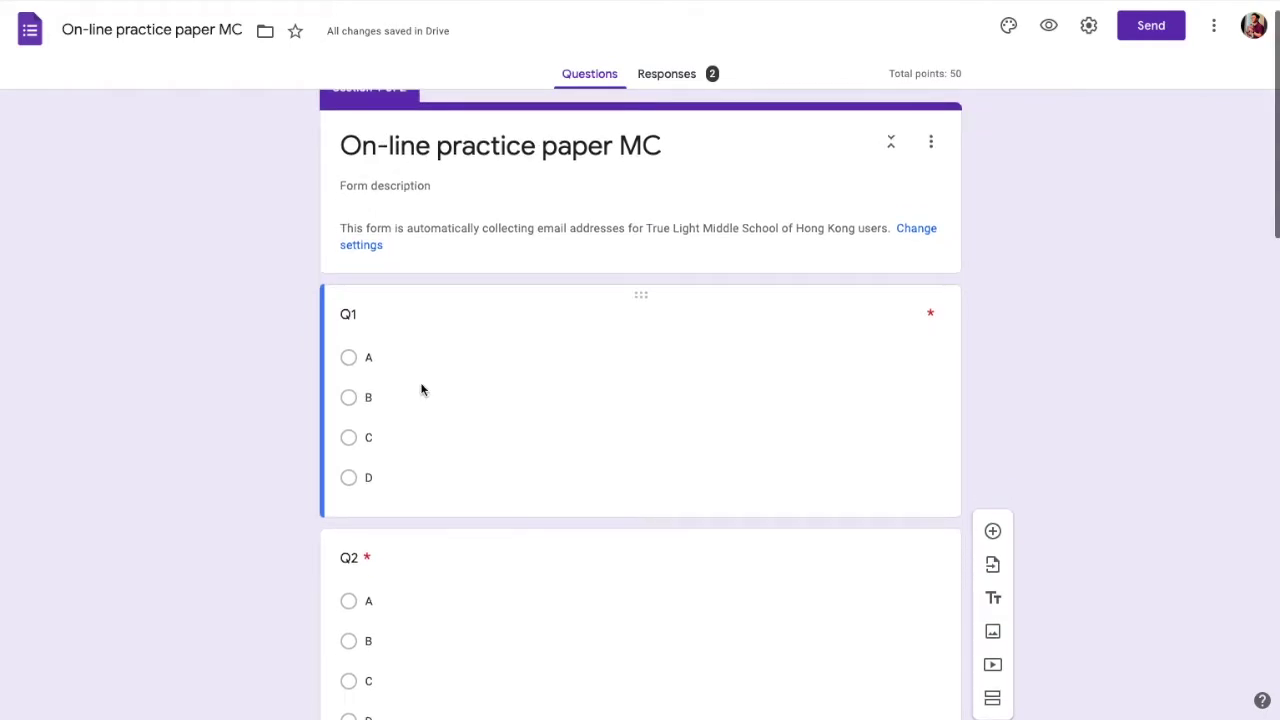
scroll(412, 382, "down", 6)
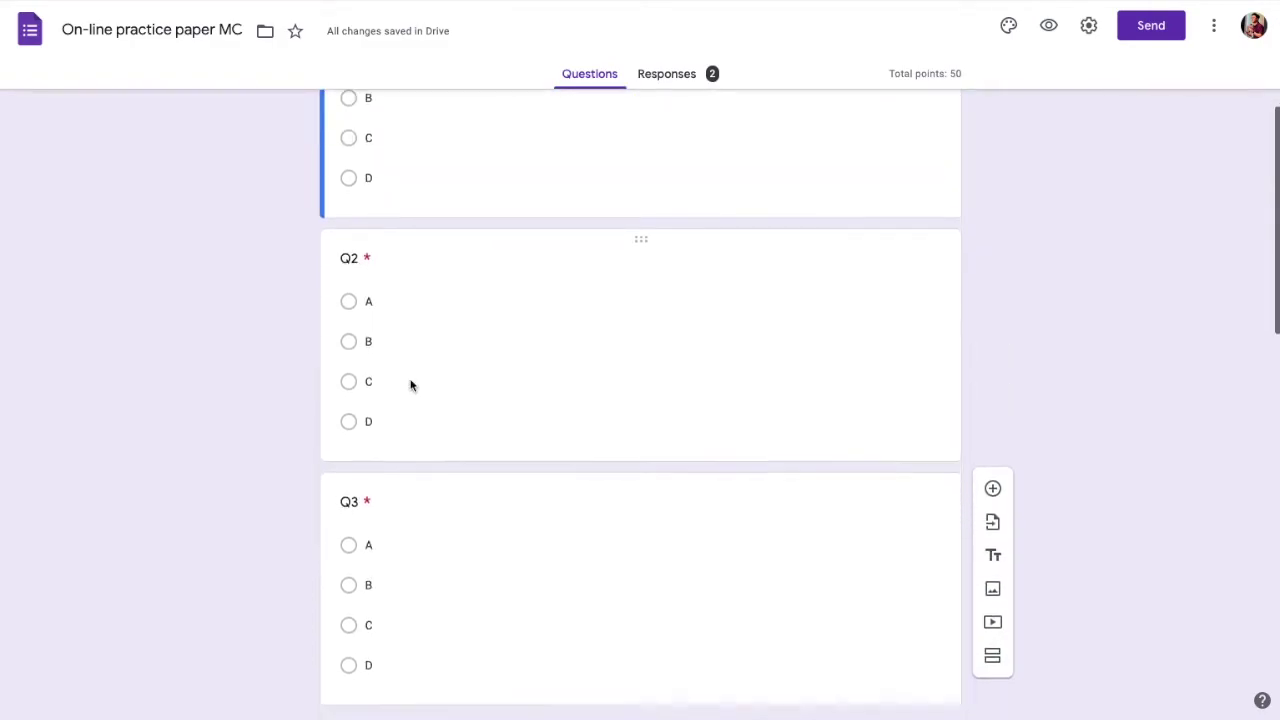
scroll(409, 381, "down", 5)
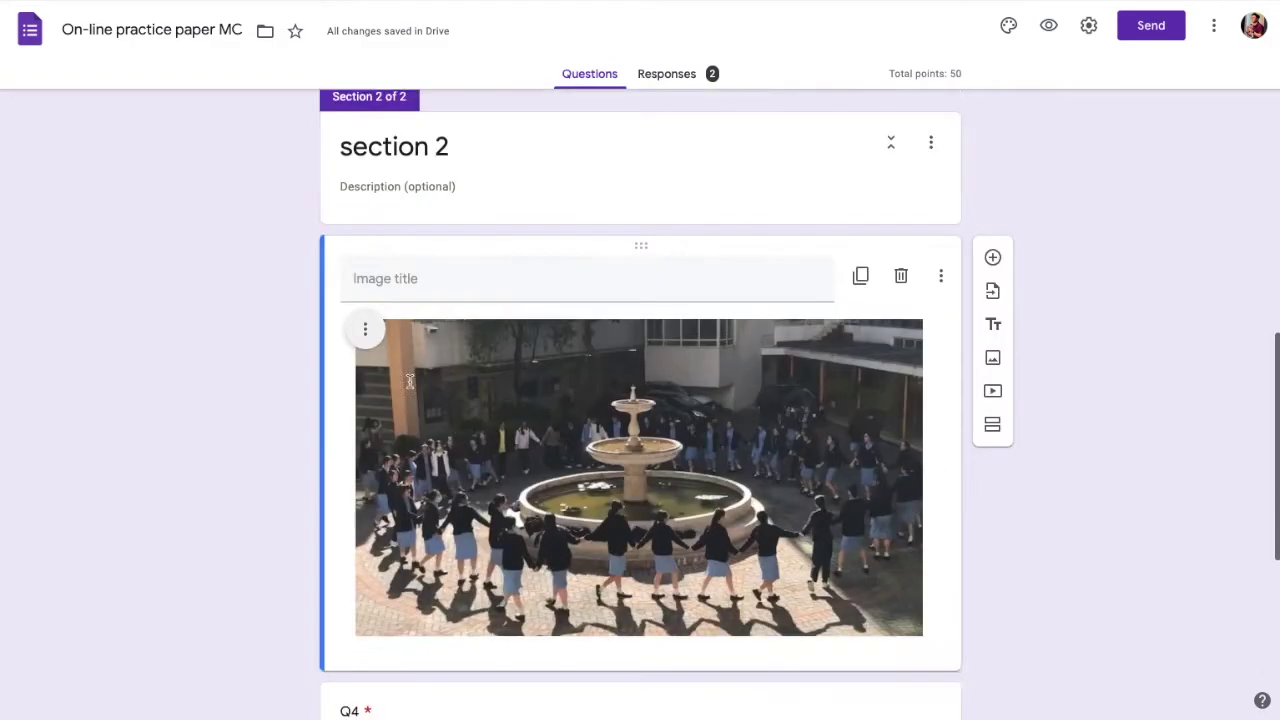
scroll(409, 443, "down", 2)
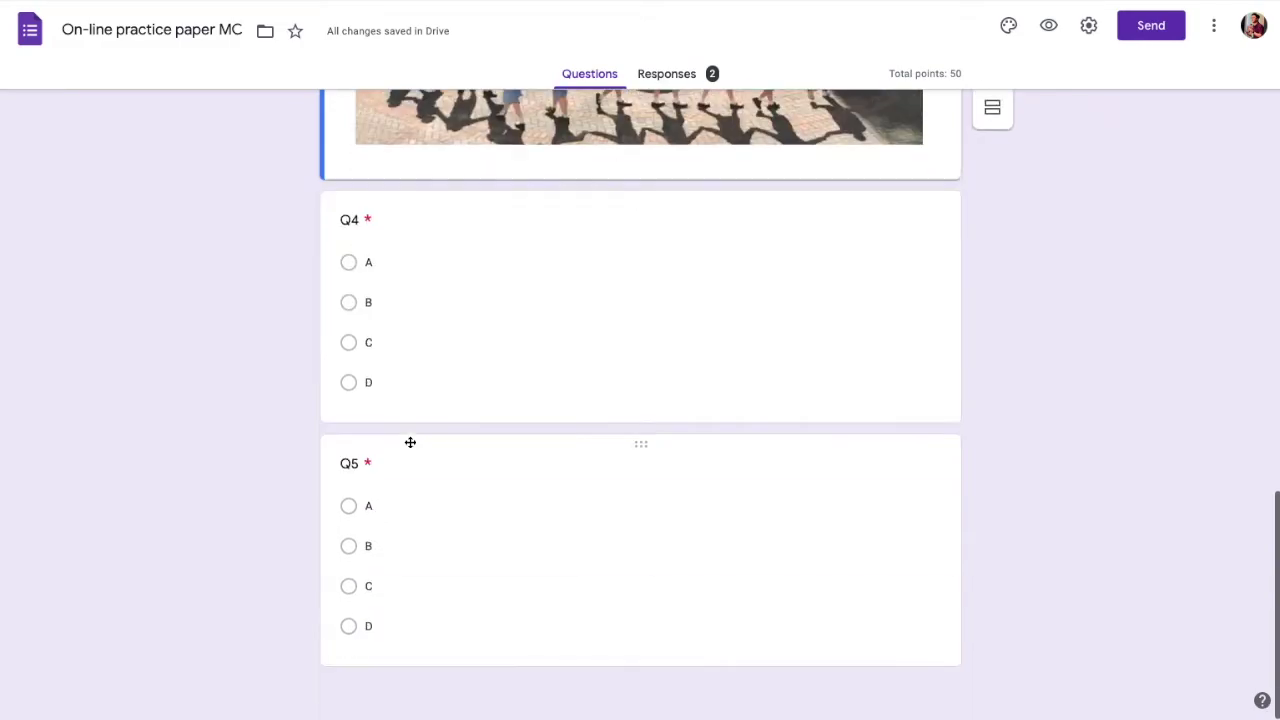
scroll(411, 460, "up", 15)
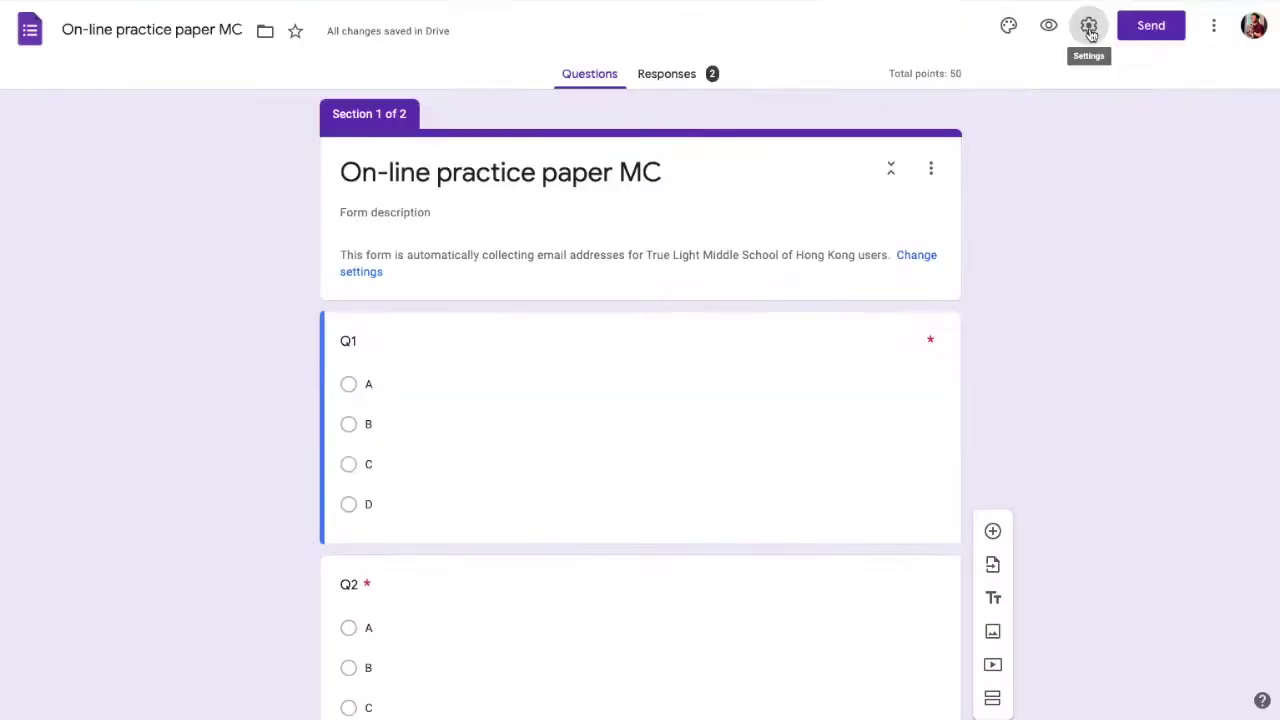
- Switch the restriction to users in True Light Middle School of Hong Kong off and back on, and save the form settings
left_click(1089, 28)
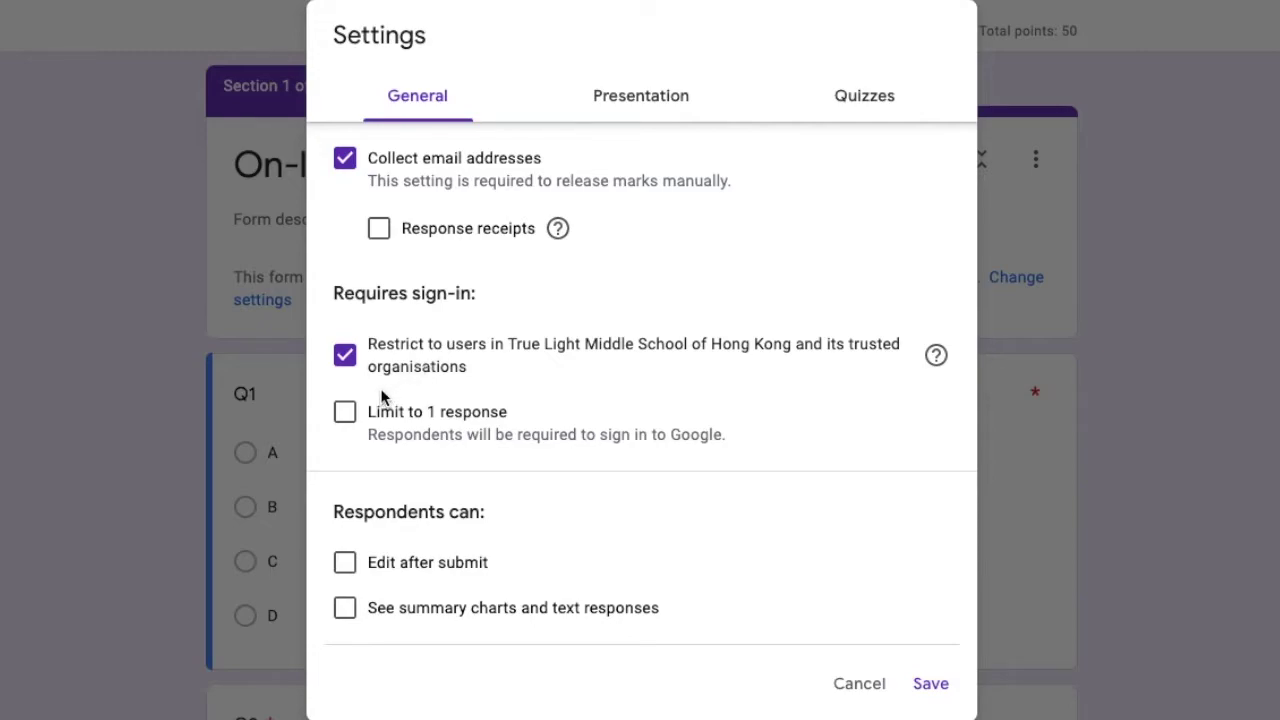
left_click(346, 356)
left_click(350, 362)
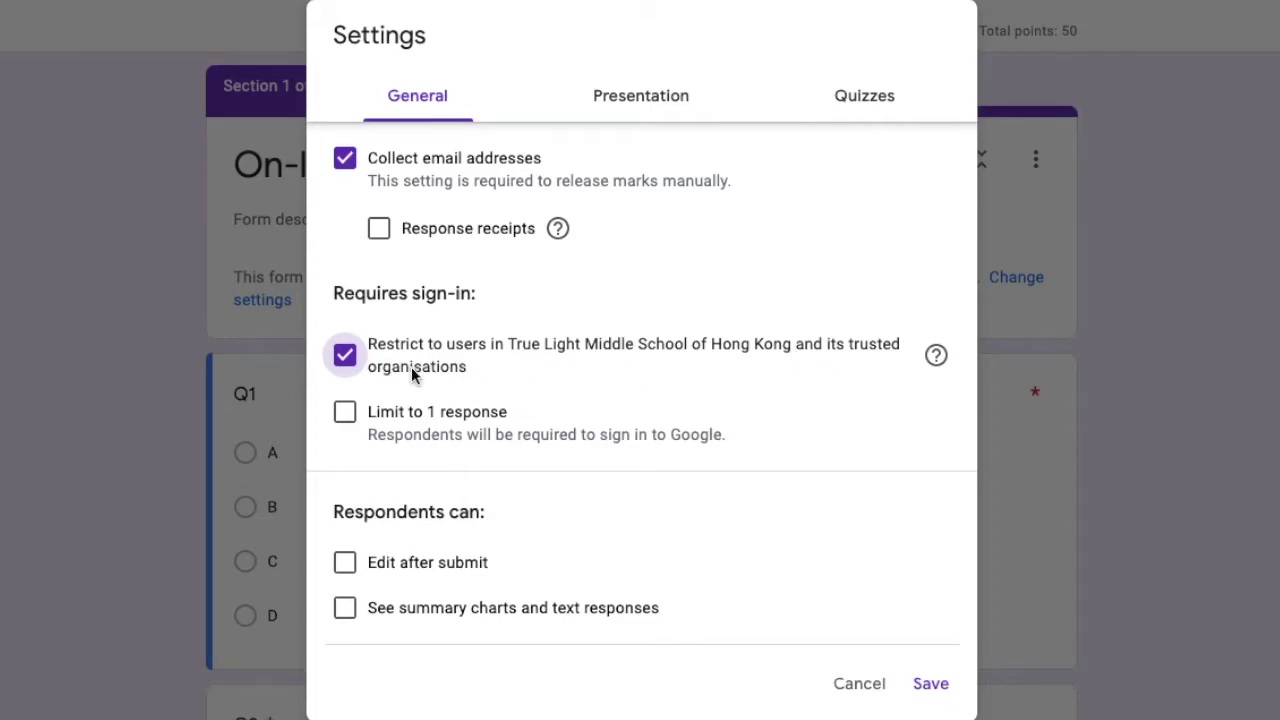
left_click(350, 362)
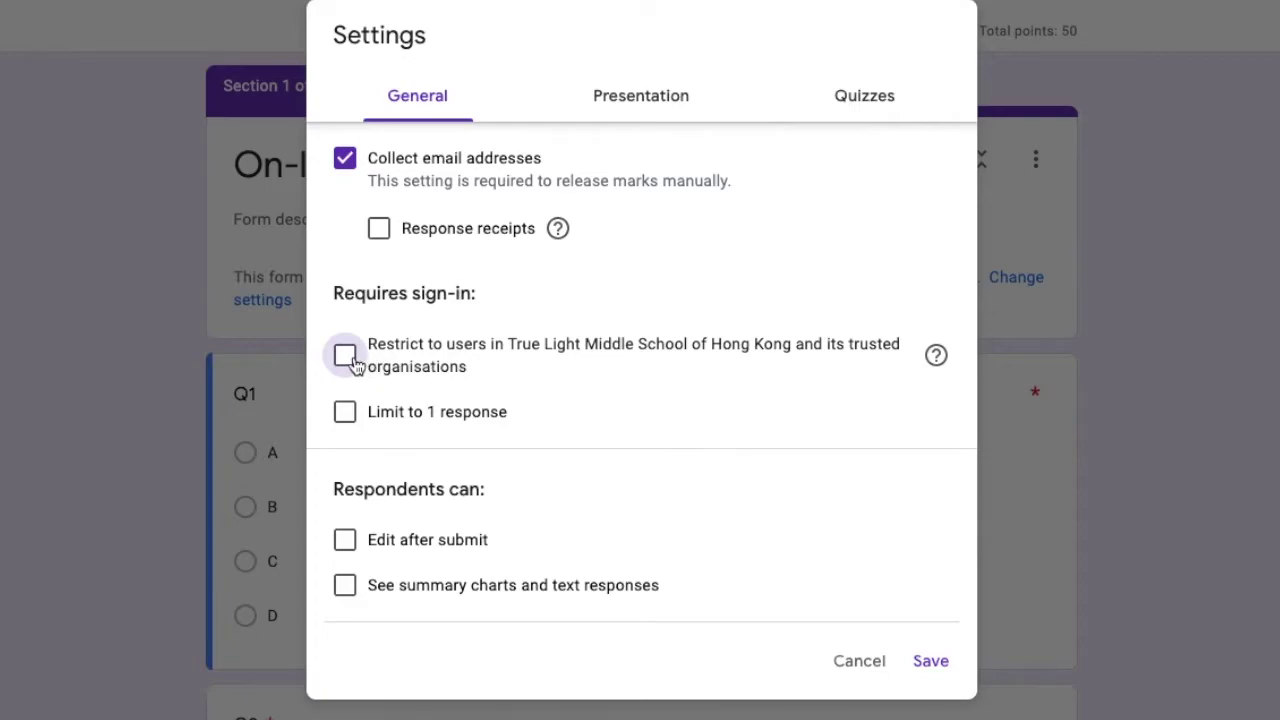
left_click(350, 362)
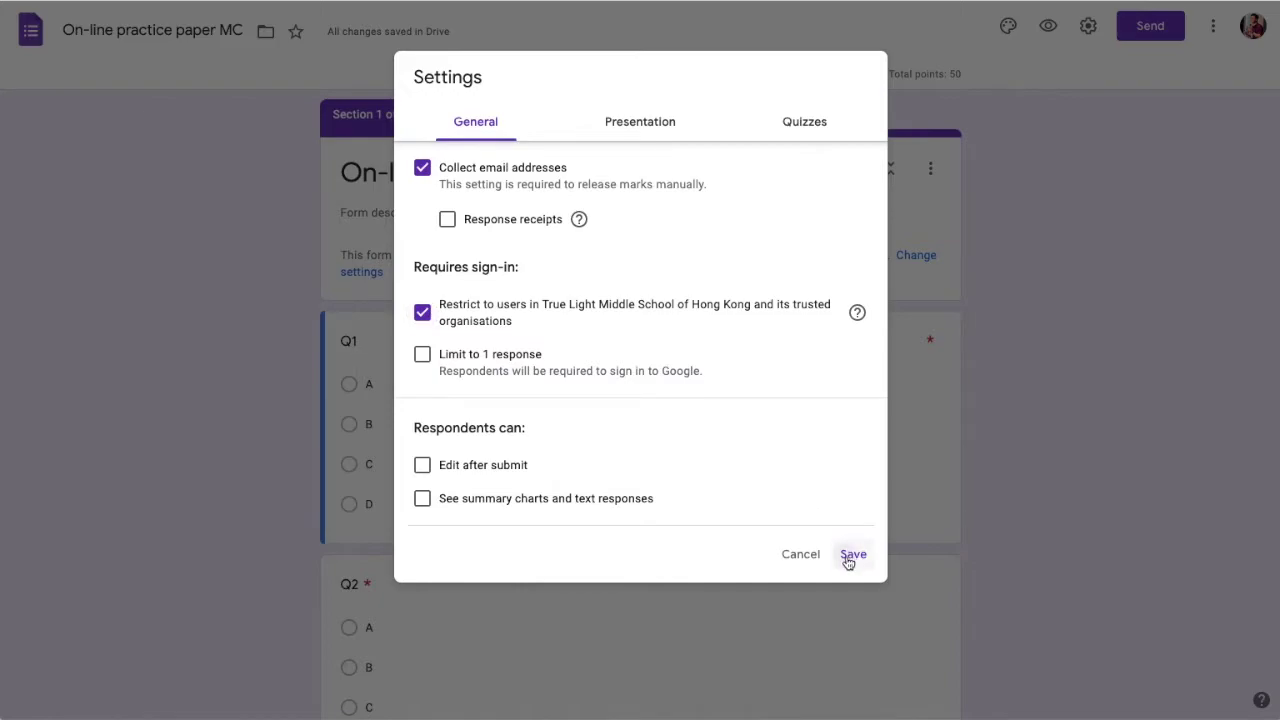
left_click(848, 555)
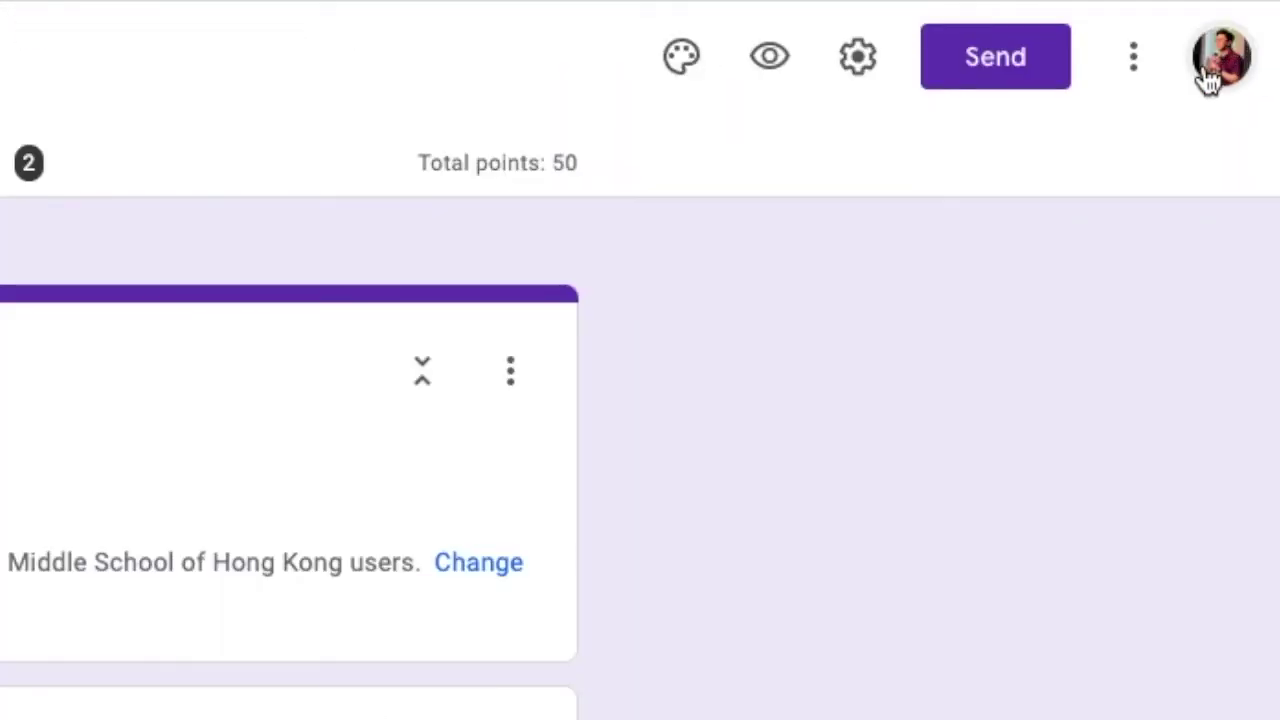
left_click(1222, 62)
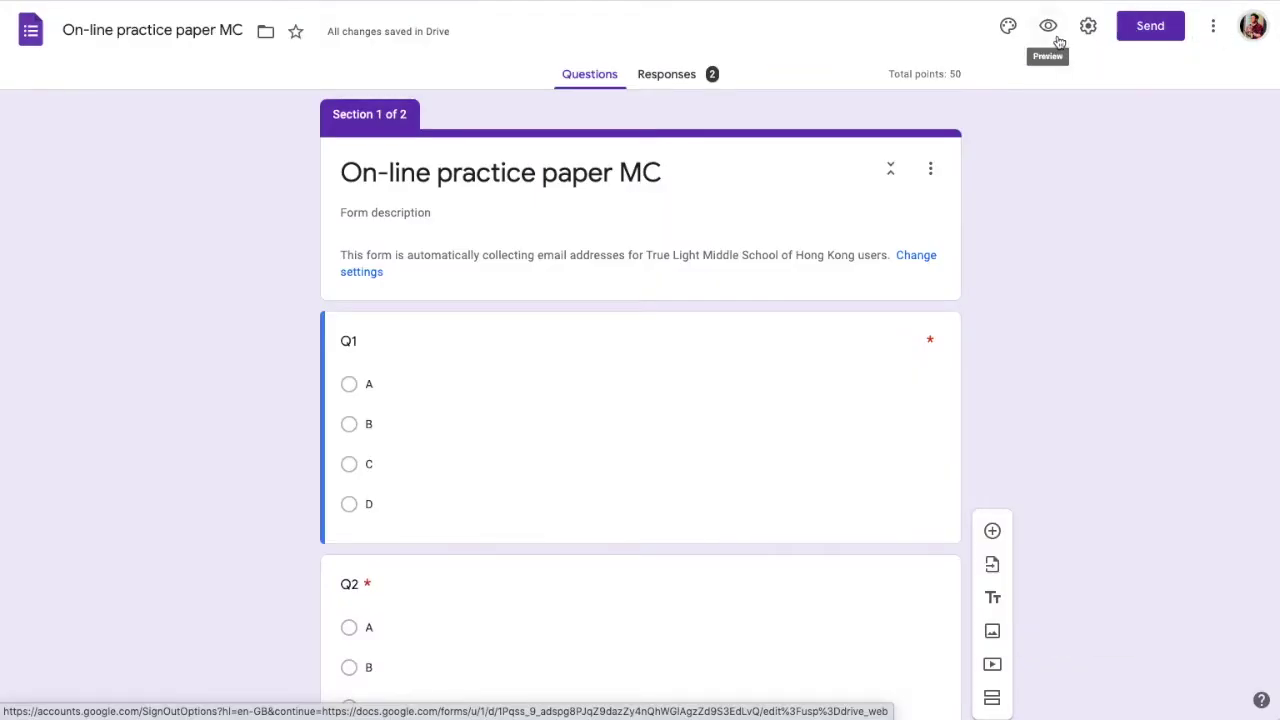
- Switch "Make this a quiz" off and back on in the form's quiz settings, and save them
left_click(857, 56)
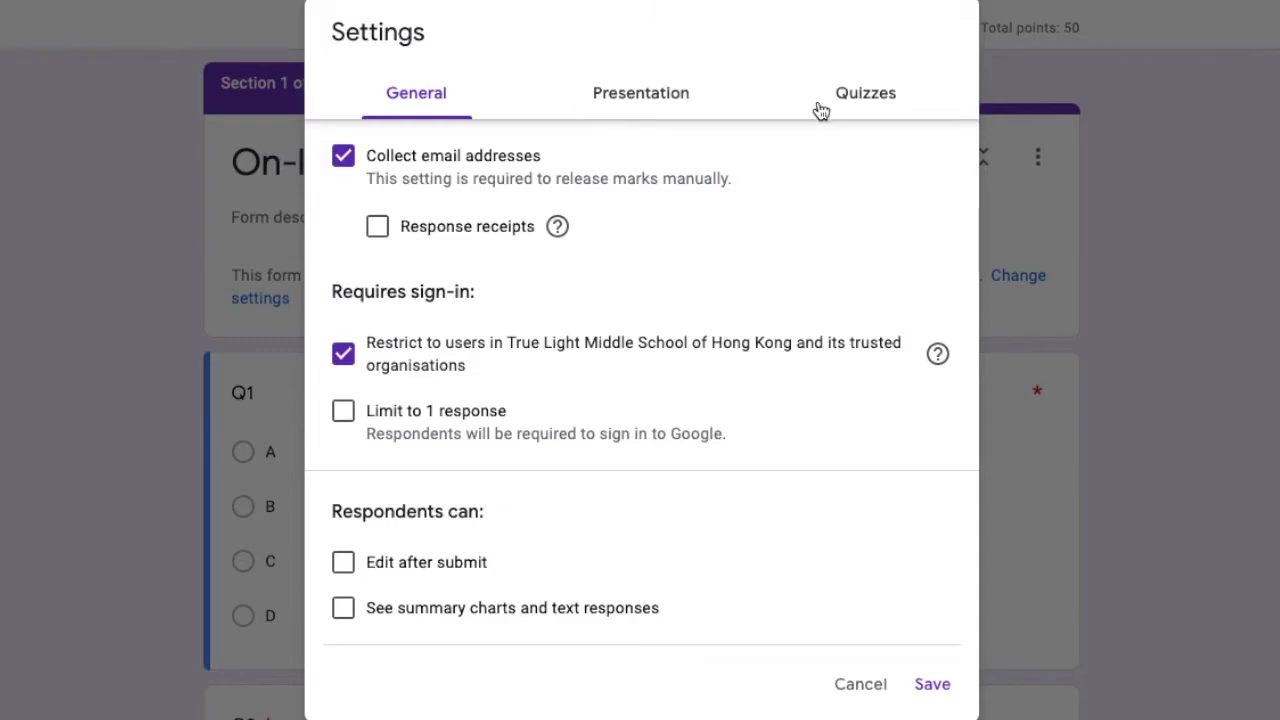
left_click(867, 105)
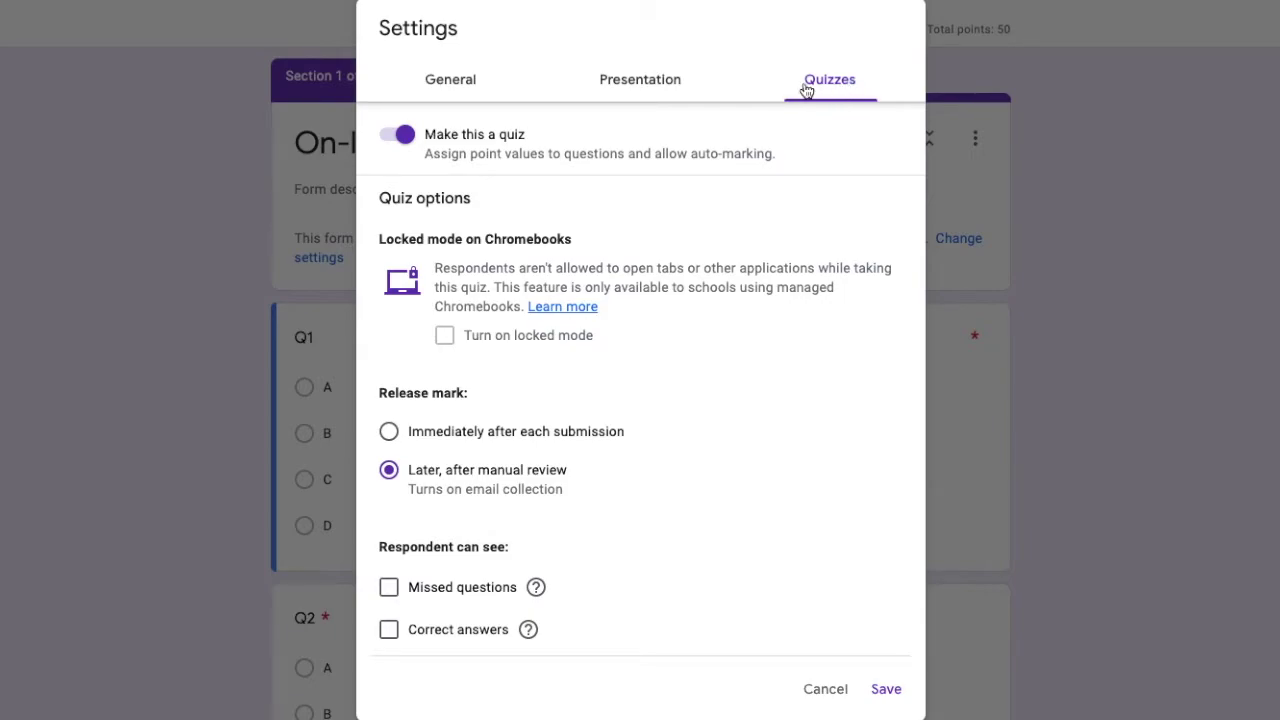
left_click(400, 138)
left_click(400, 138)
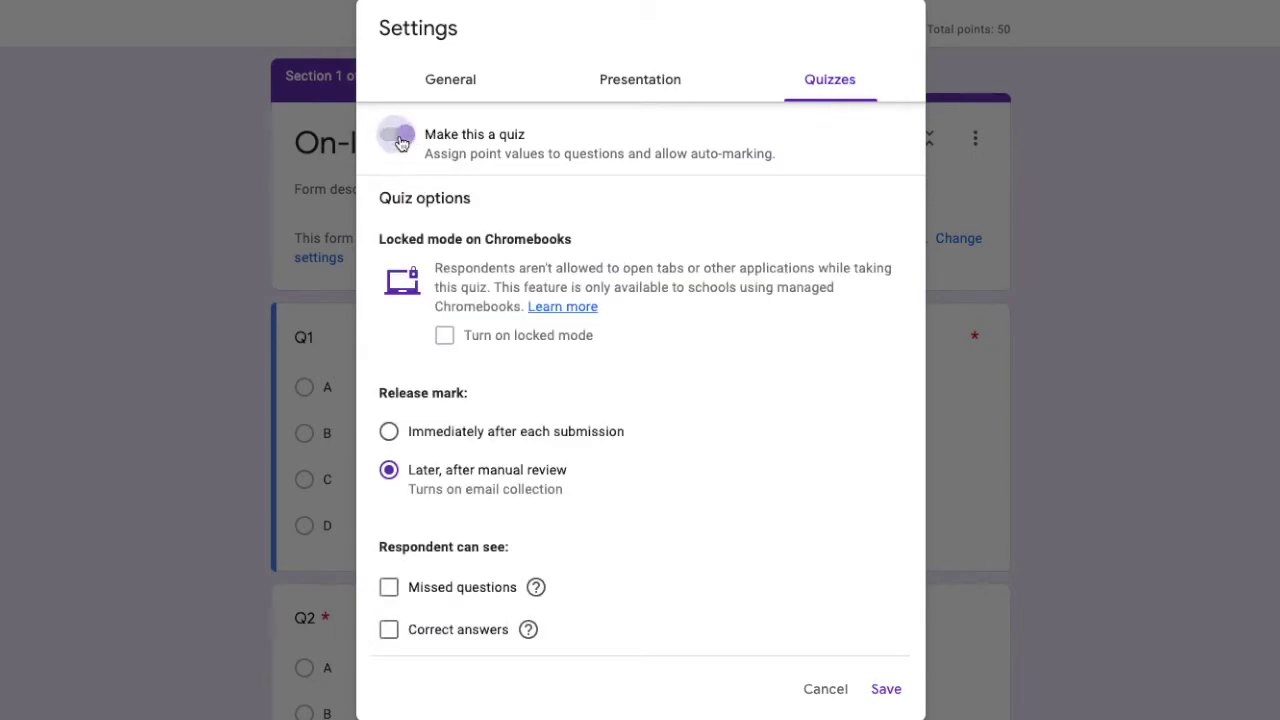
left_click(401, 138)
left_click(403, 140)
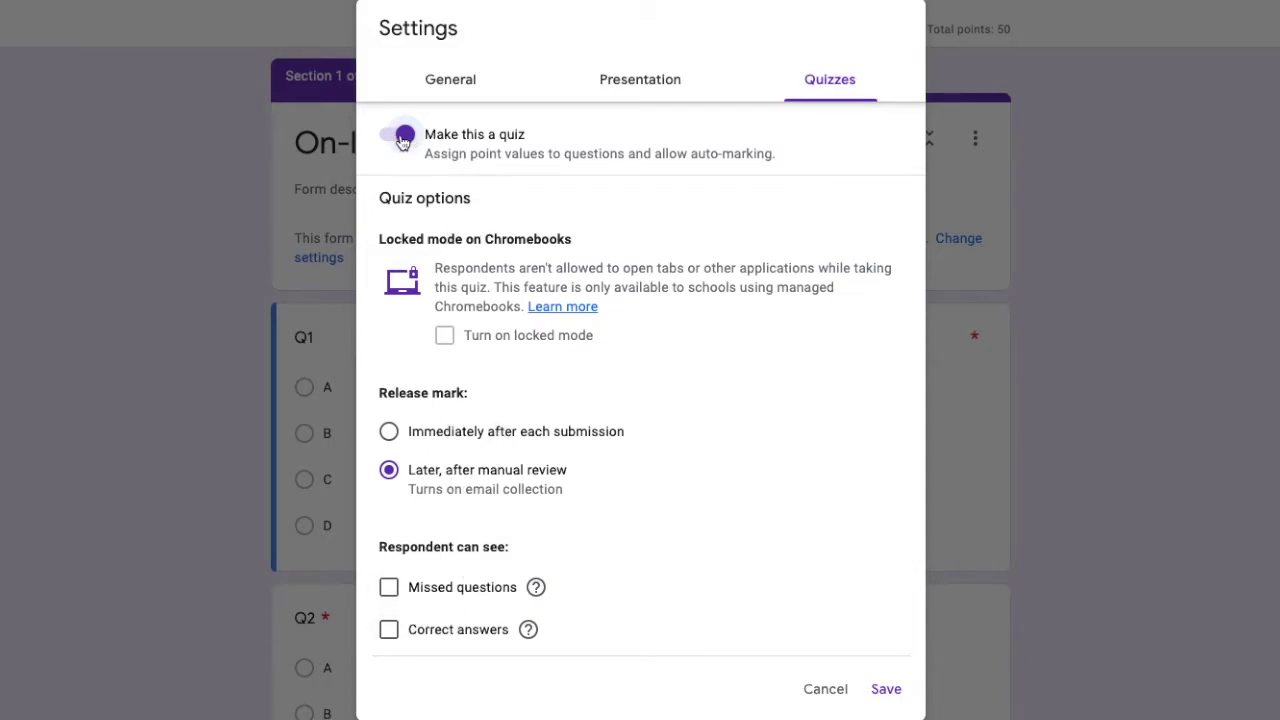
left_click(888, 694)
- Try C and D as correct answers in Q1's answer key, and restore B as the only correct answer
scroll(1155, 370, "down", 1)
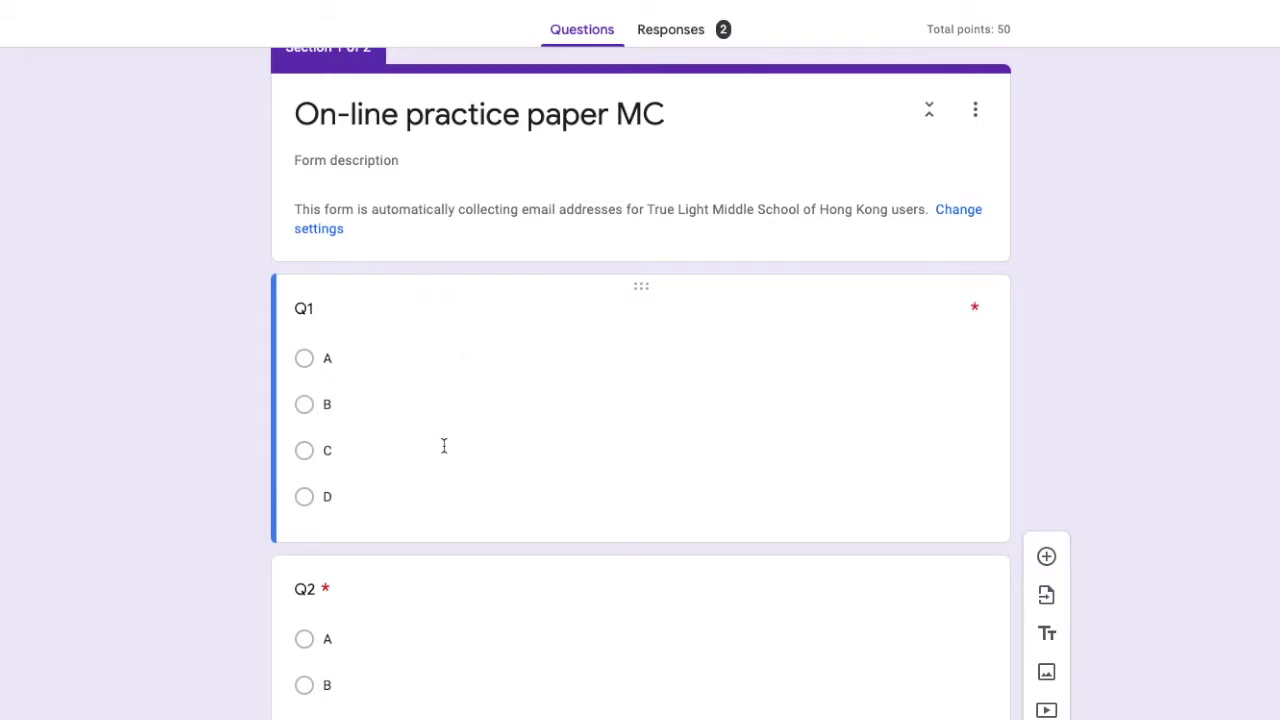
scroll(439, 443, "down", 10)
scroll(440, 437, "up", 12)
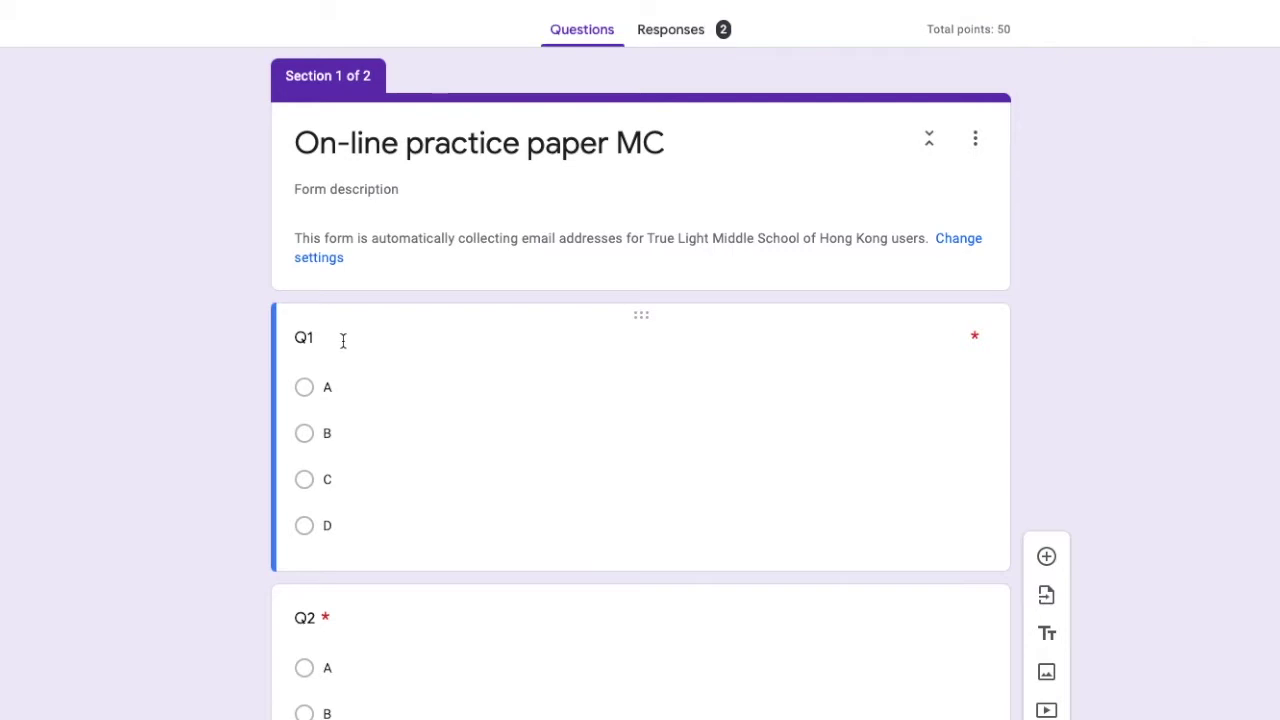
left_click(343, 341)
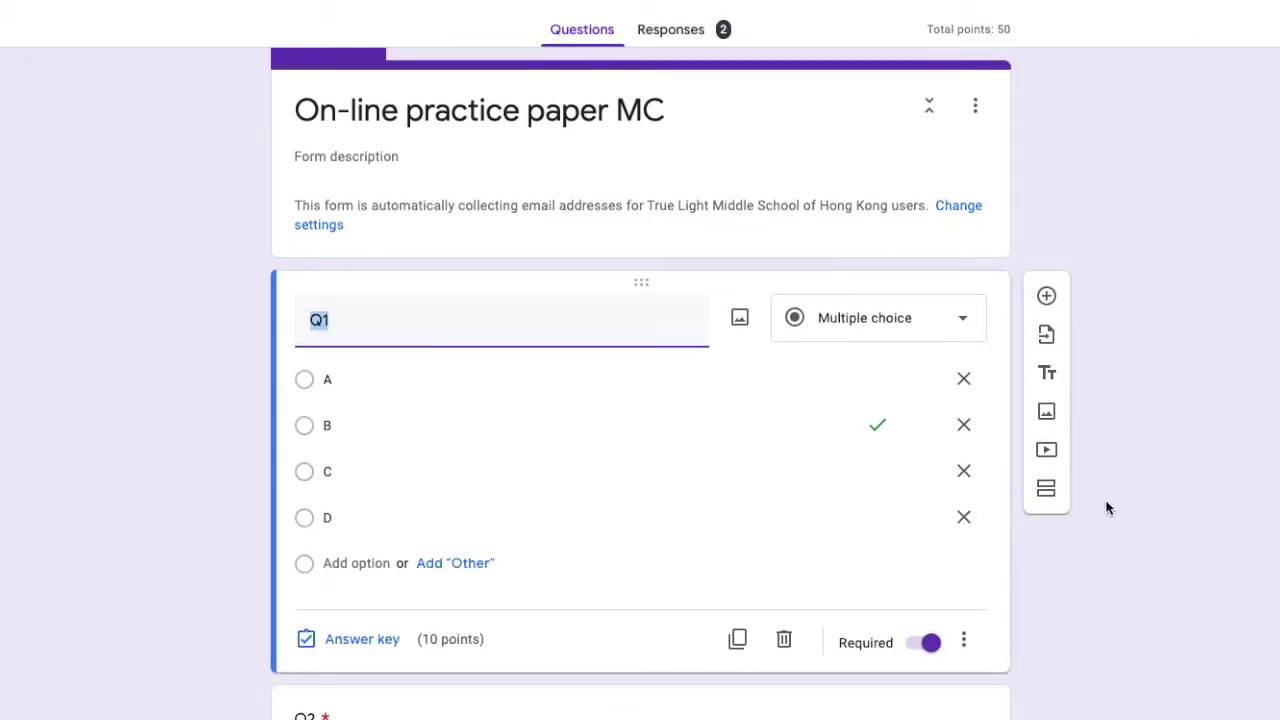
left_click(373, 645)
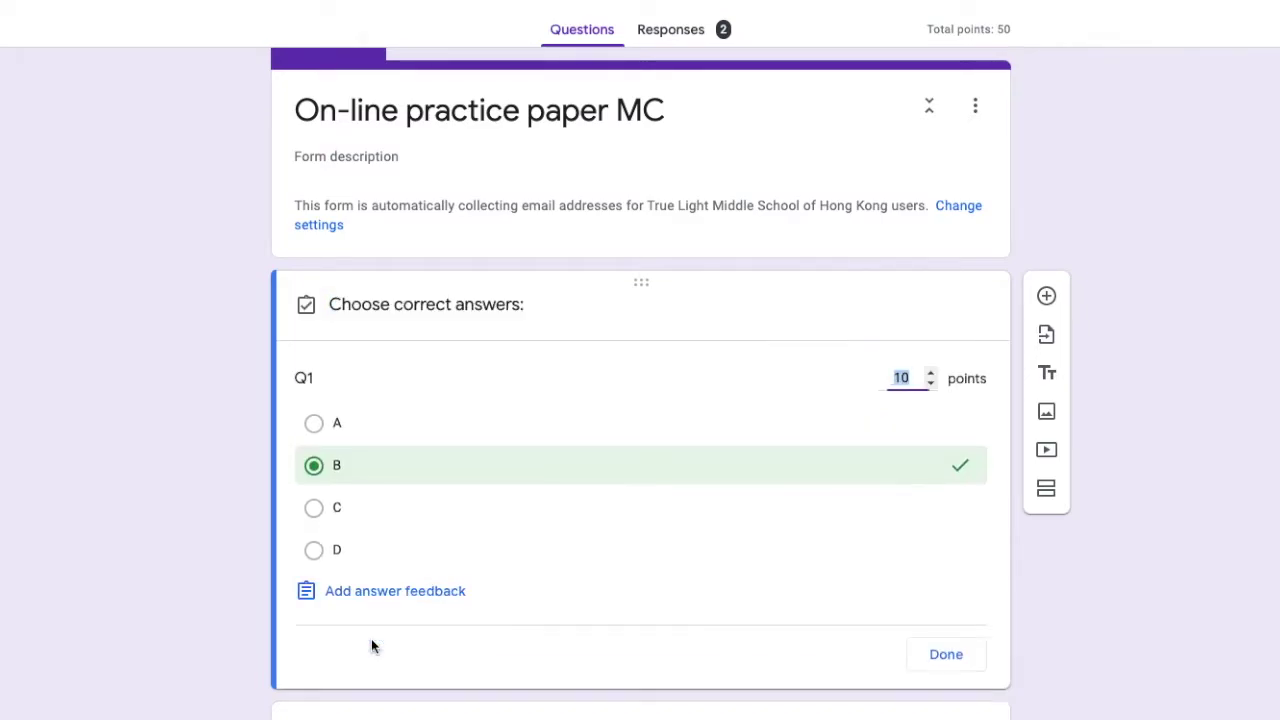
left_click(320, 516)
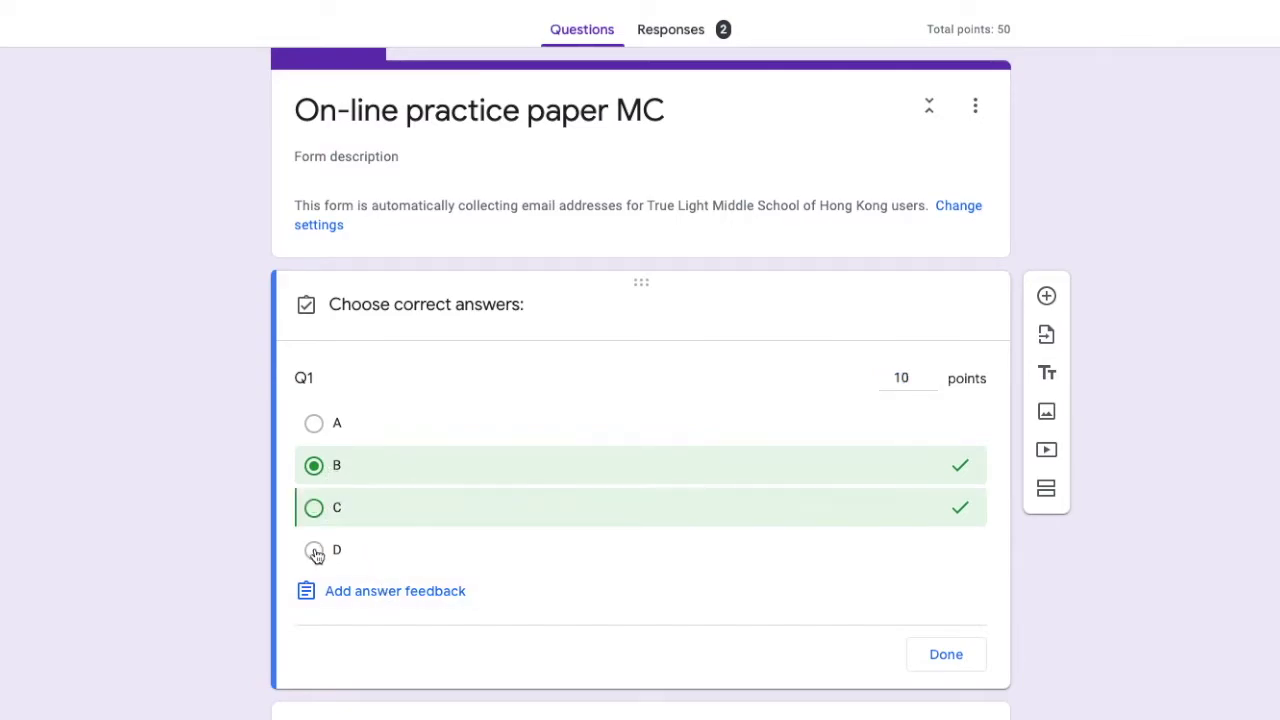
left_click(328, 556)
left_click(334, 513)
left_click(336, 460)
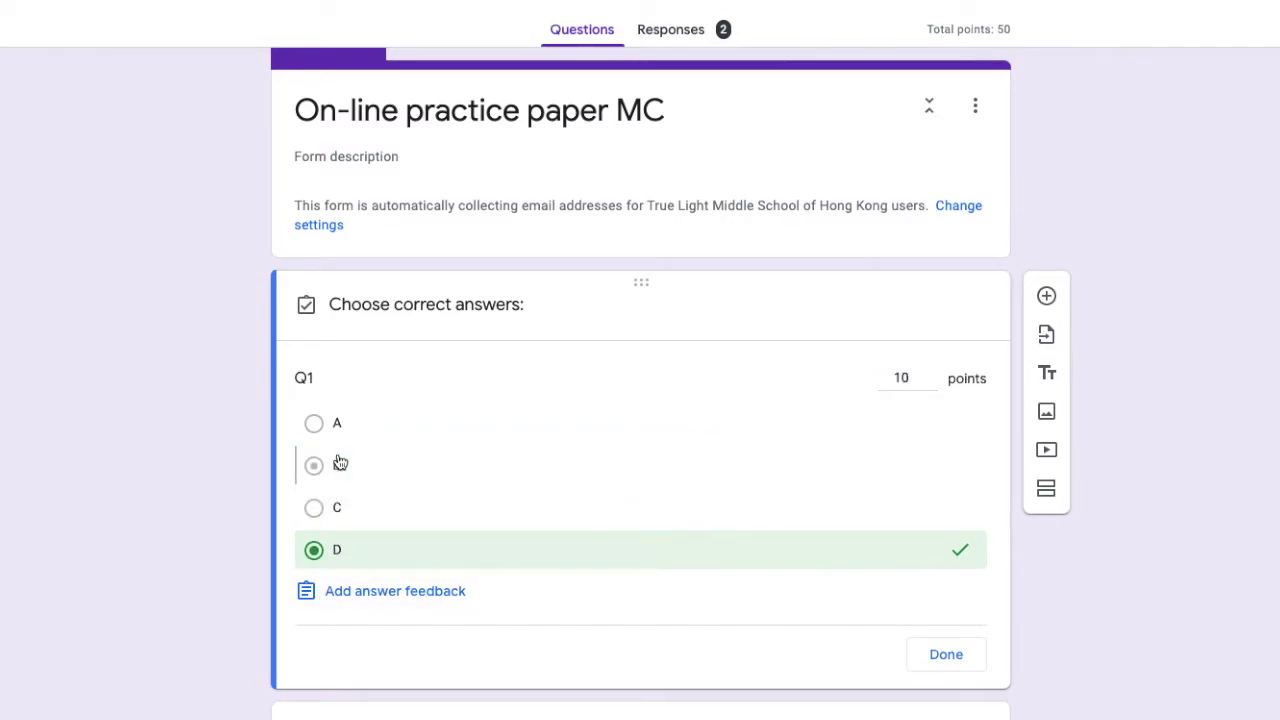
left_click(314, 550)
left_click(314, 467)
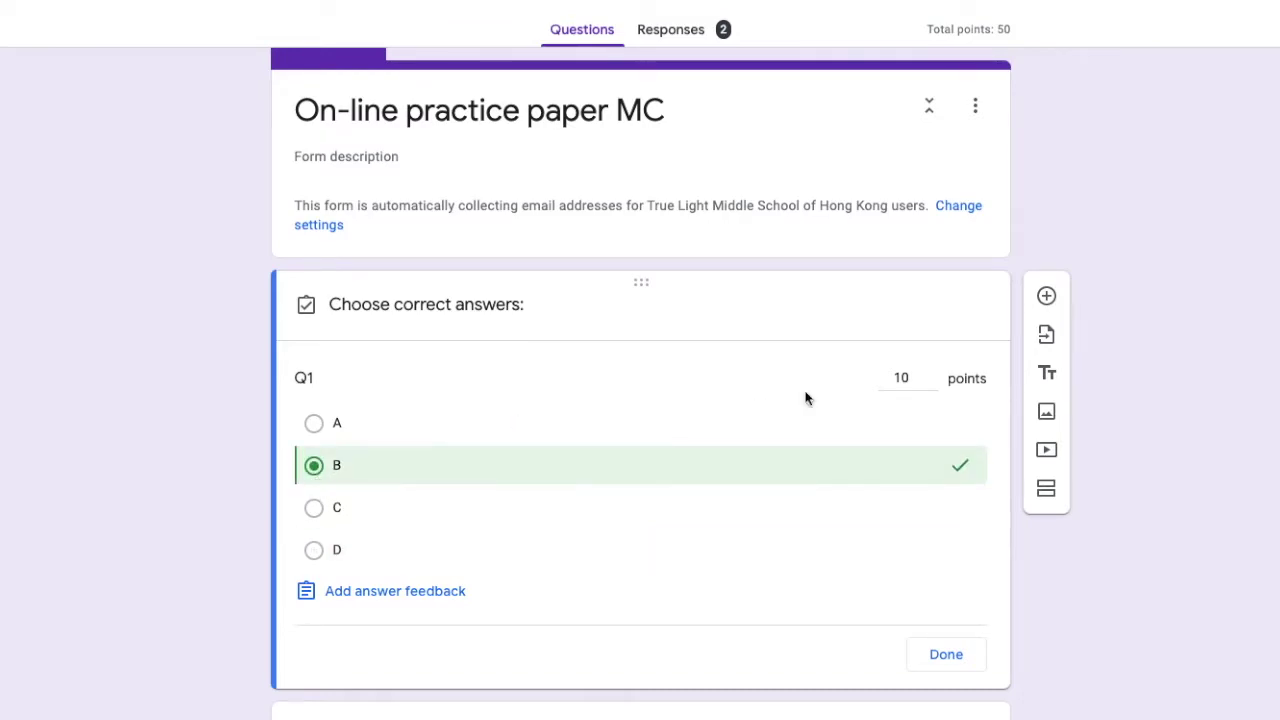
left_click(901, 378)
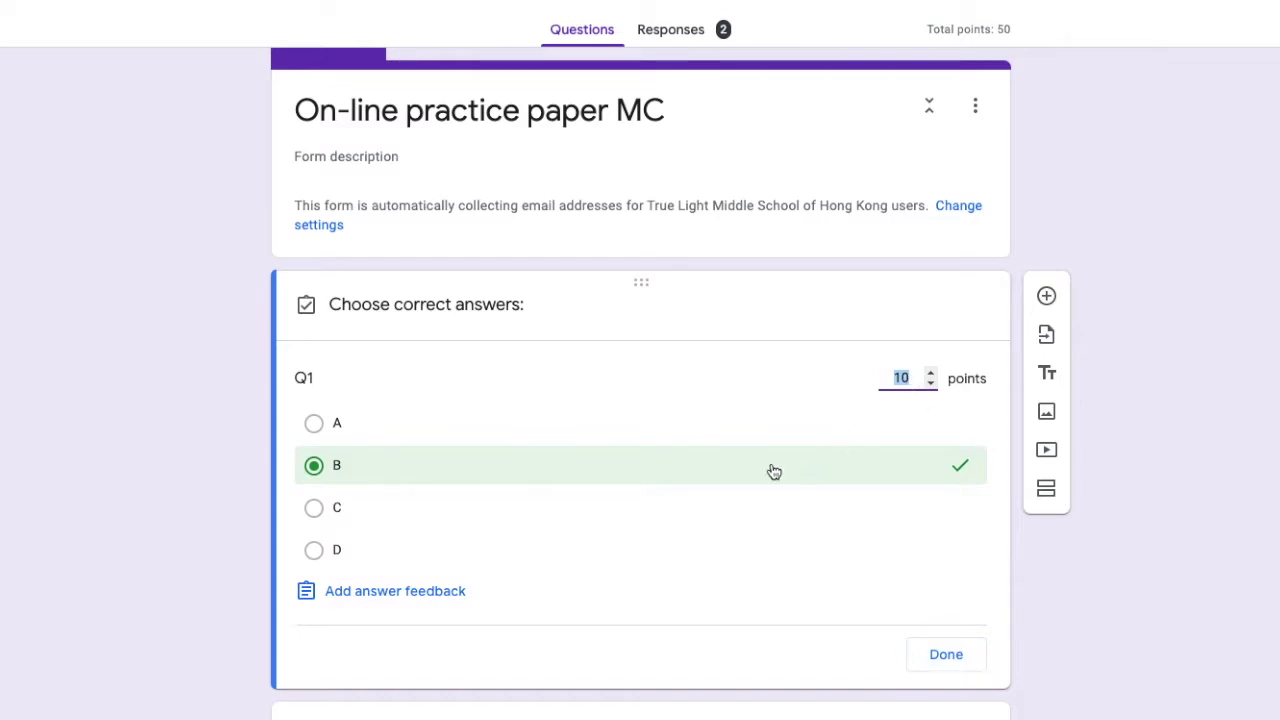
left_click(945, 660)
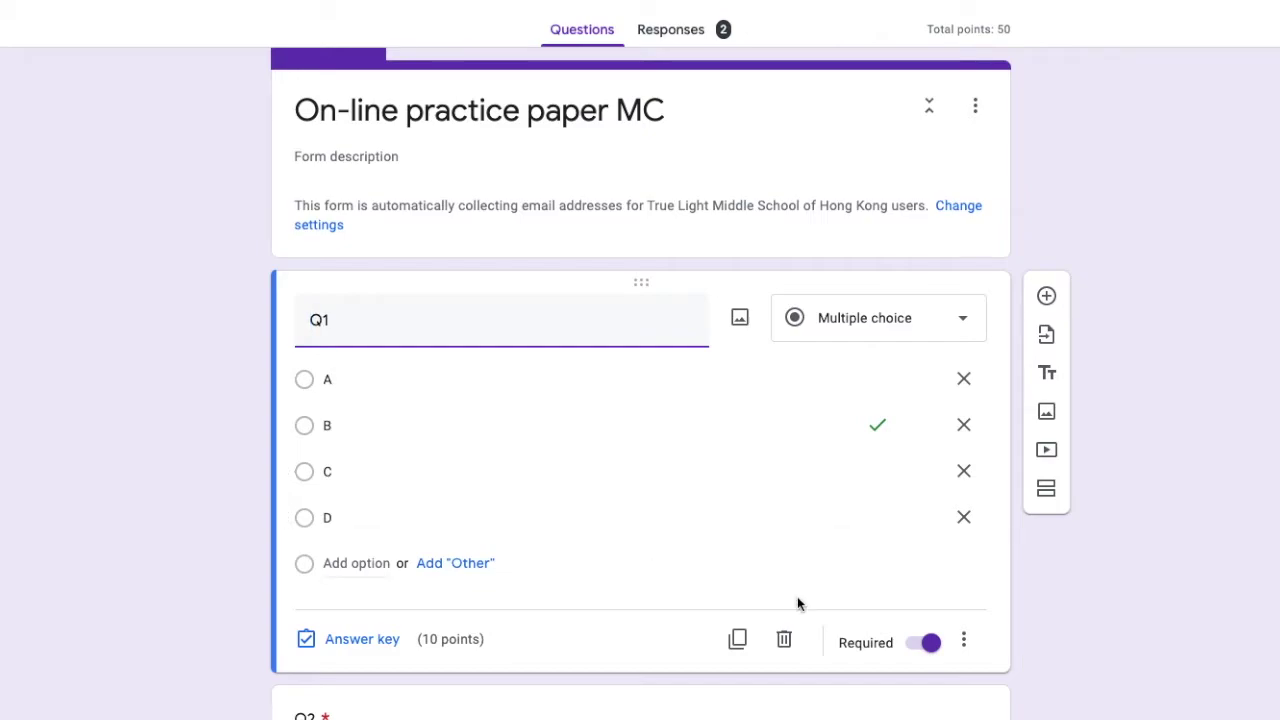
- Keep Q1 as a required question and turn on shuffling of its option order
left_click(930, 646)
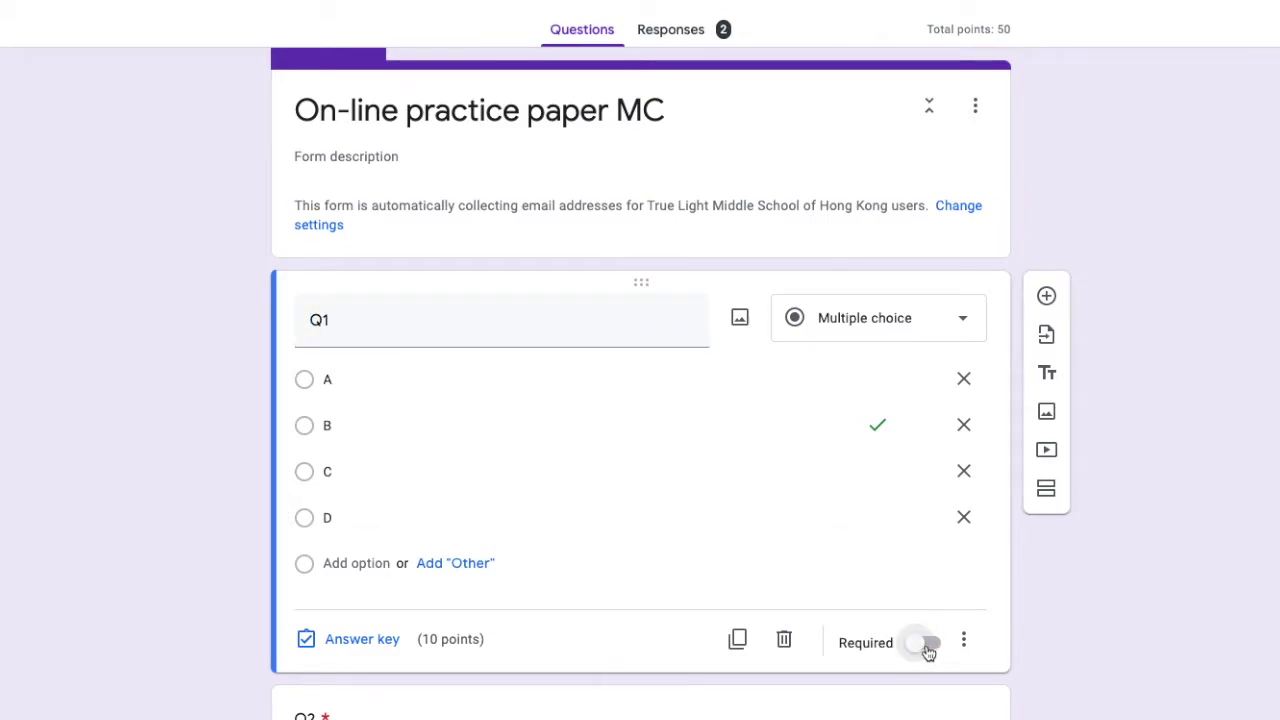
left_click(924, 646)
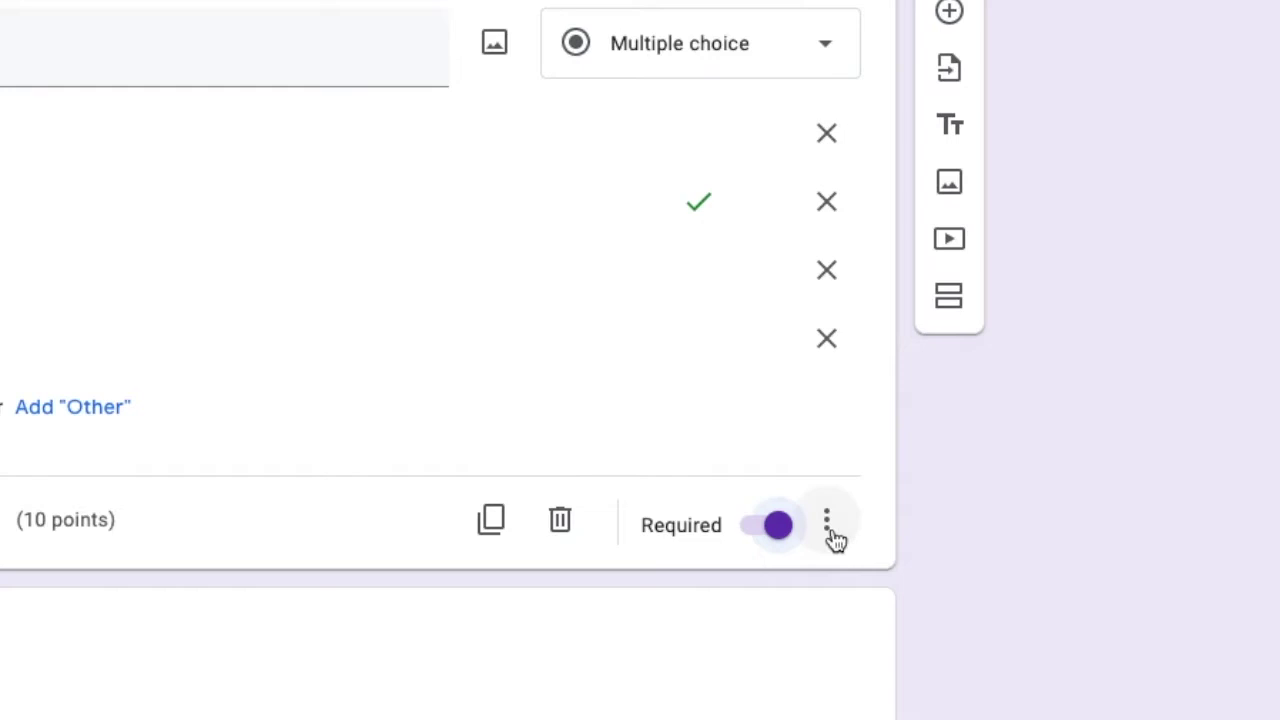
left_click(828, 524)
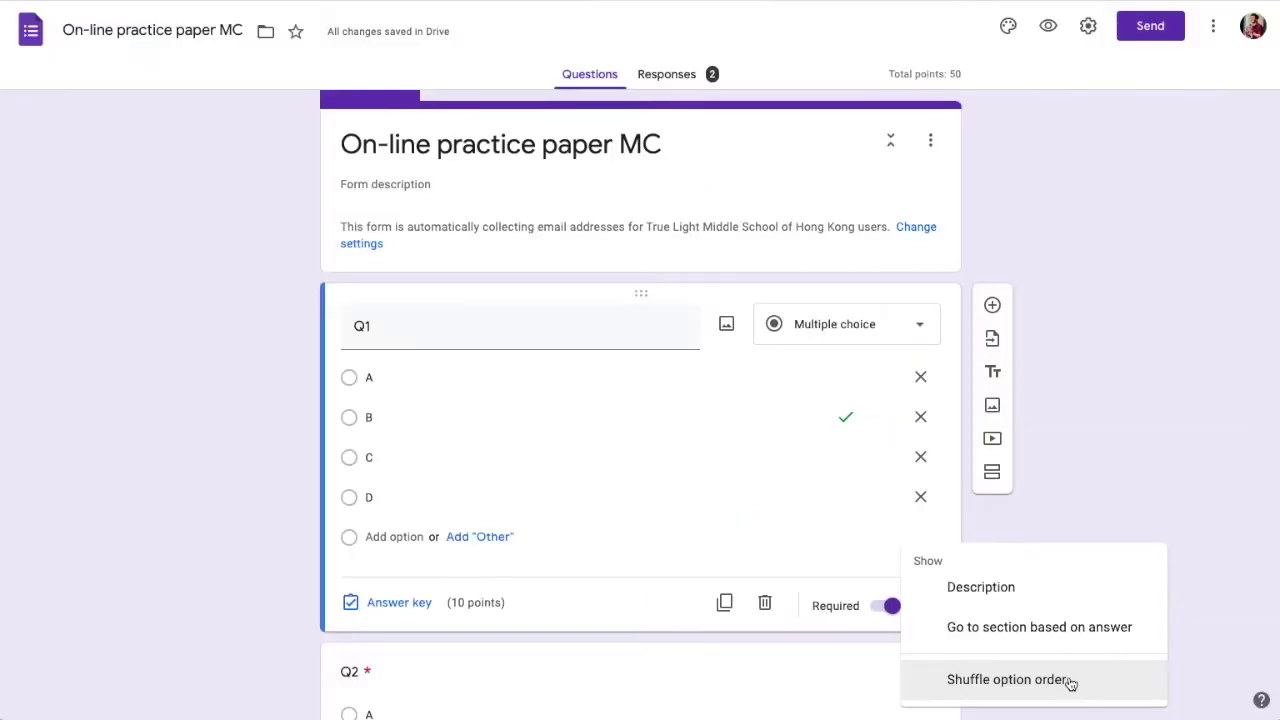
left_click(1069, 680)
scroll(794, 545, "down", 1)
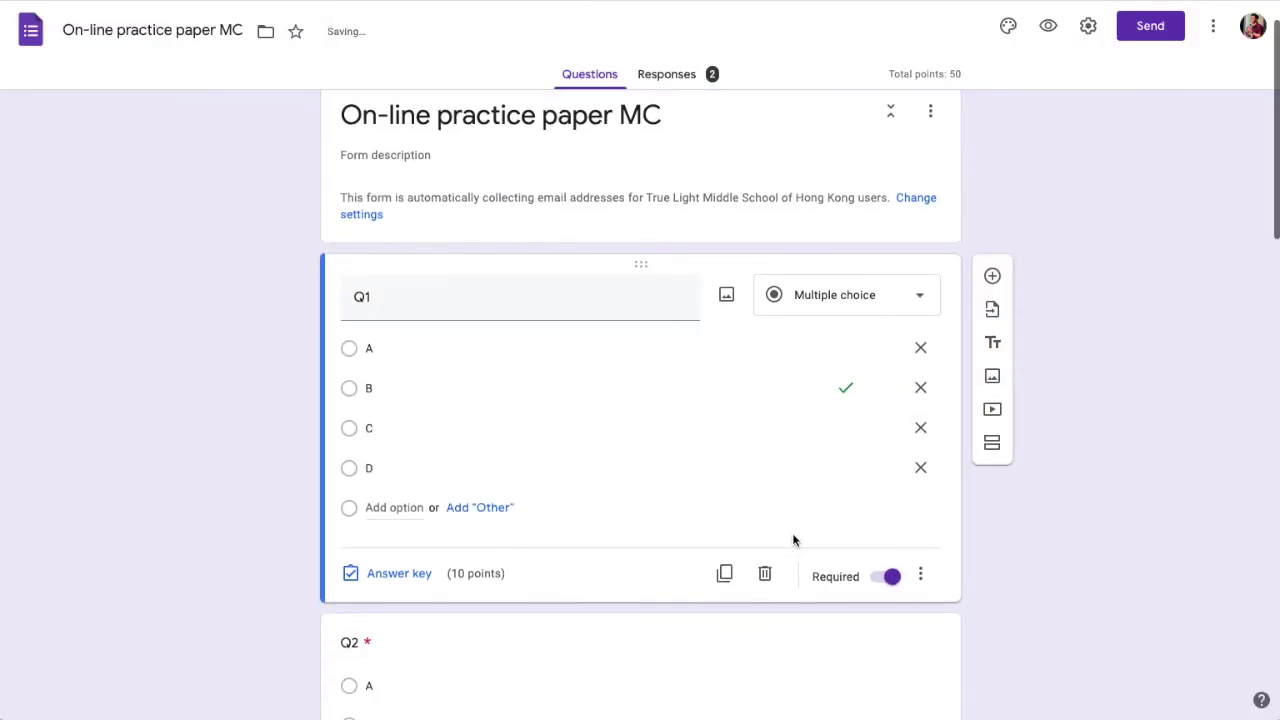
left_click(920, 576)
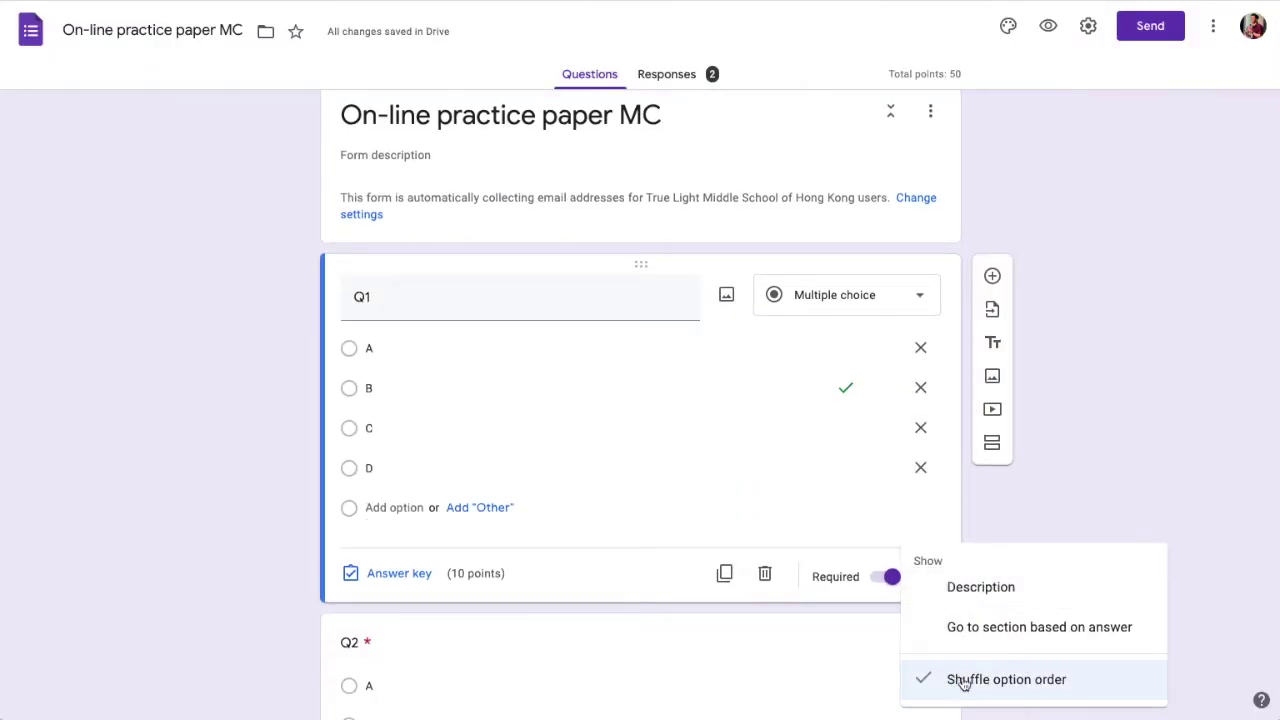
left_click(1115, 468)
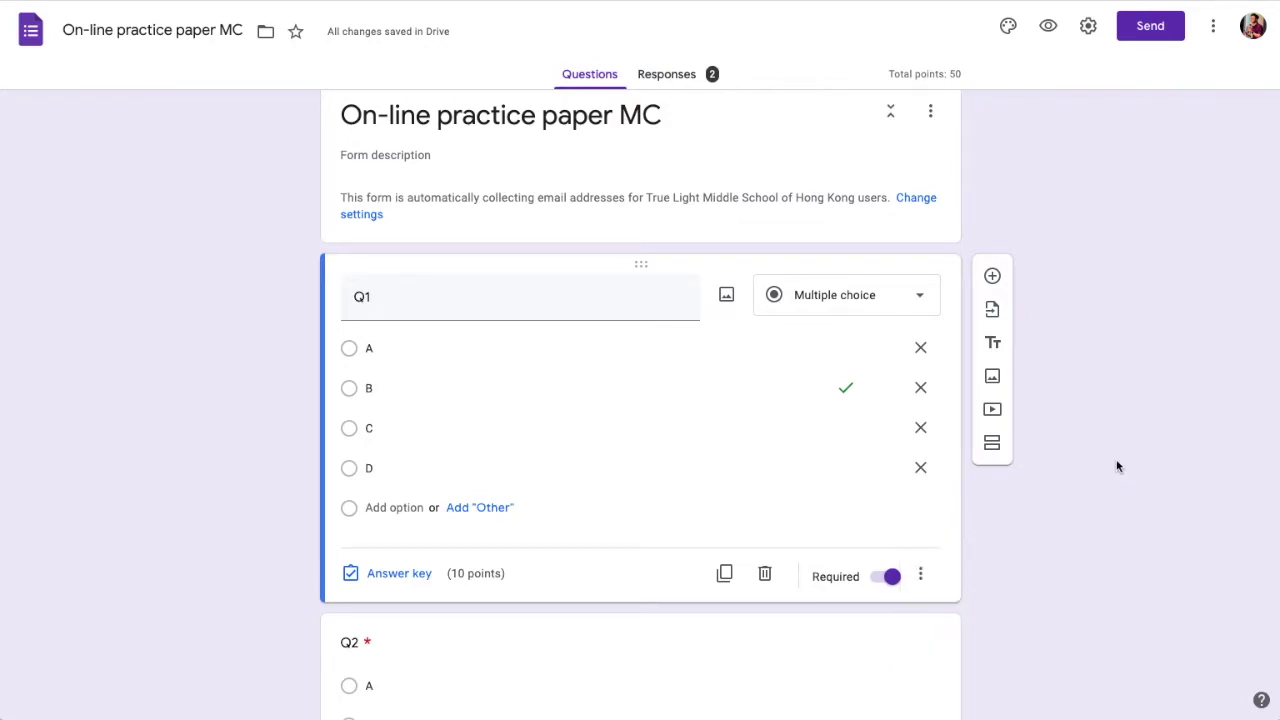
- Check the answer key of Q2 and turn on shuffling of its option order
scroll(1114, 470, "down", 5)
scroll(1110, 476, "up", 5)
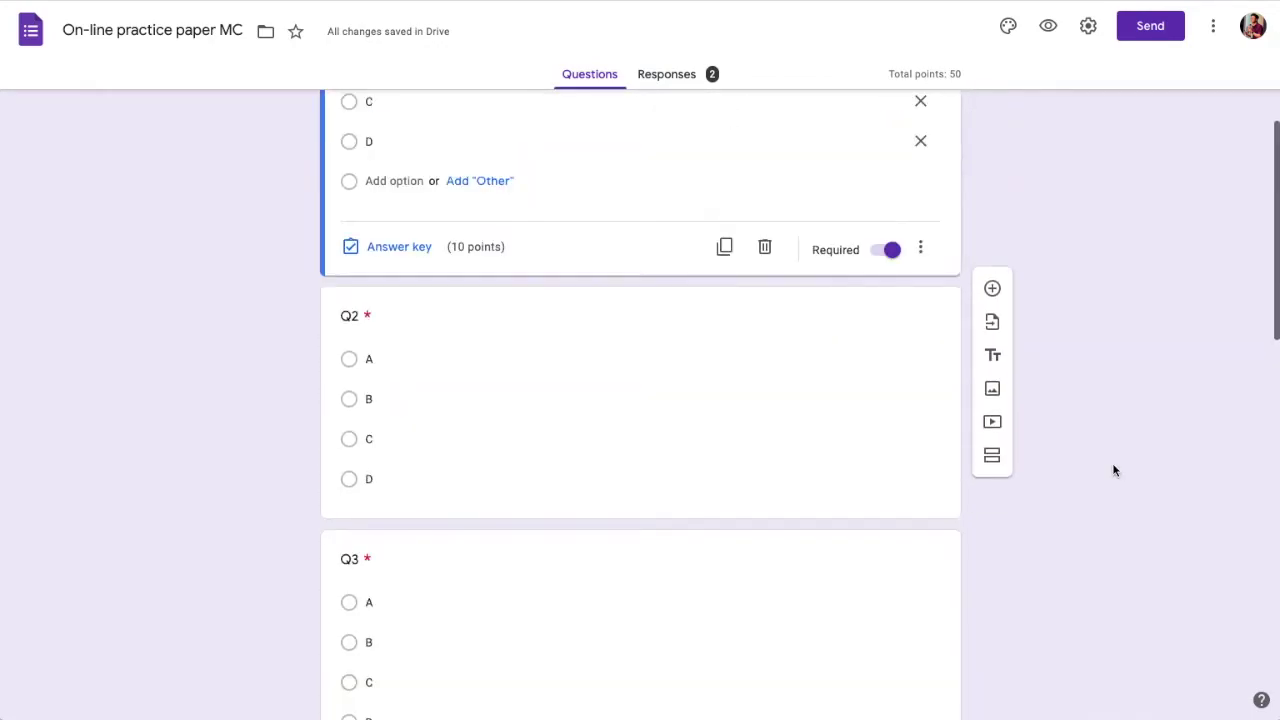
left_click(889, 397)
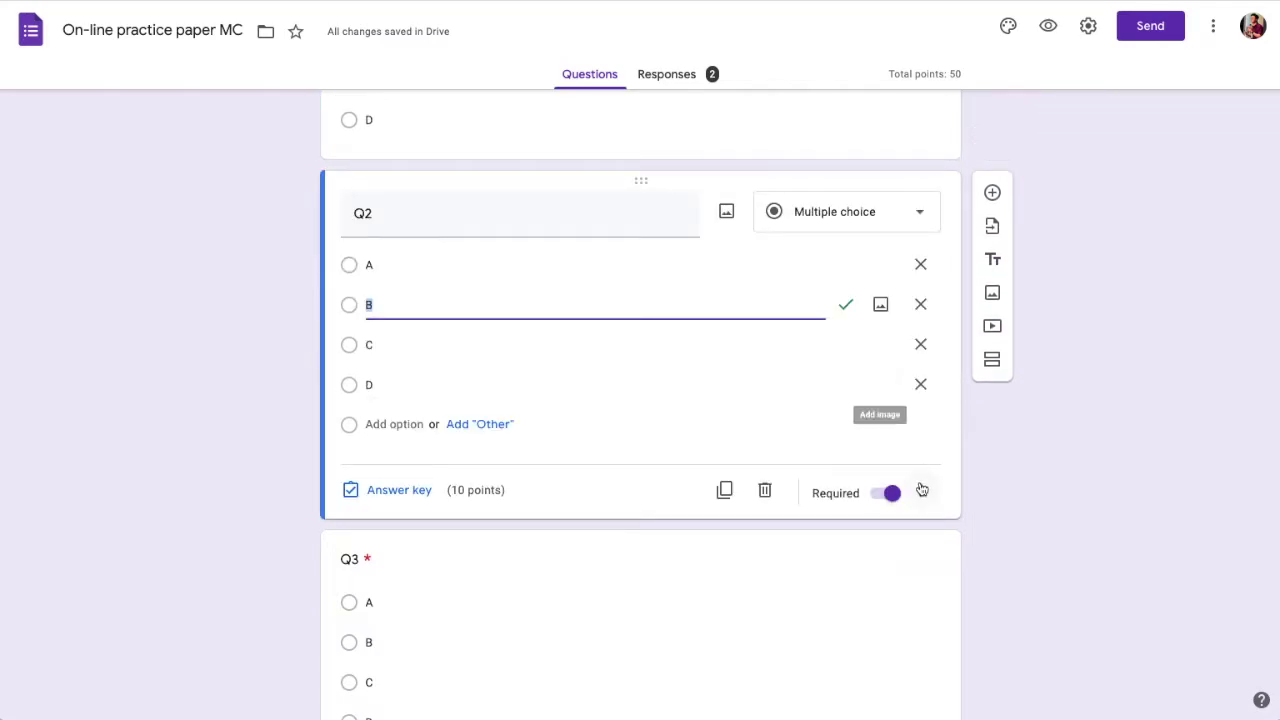
left_click(390, 490)
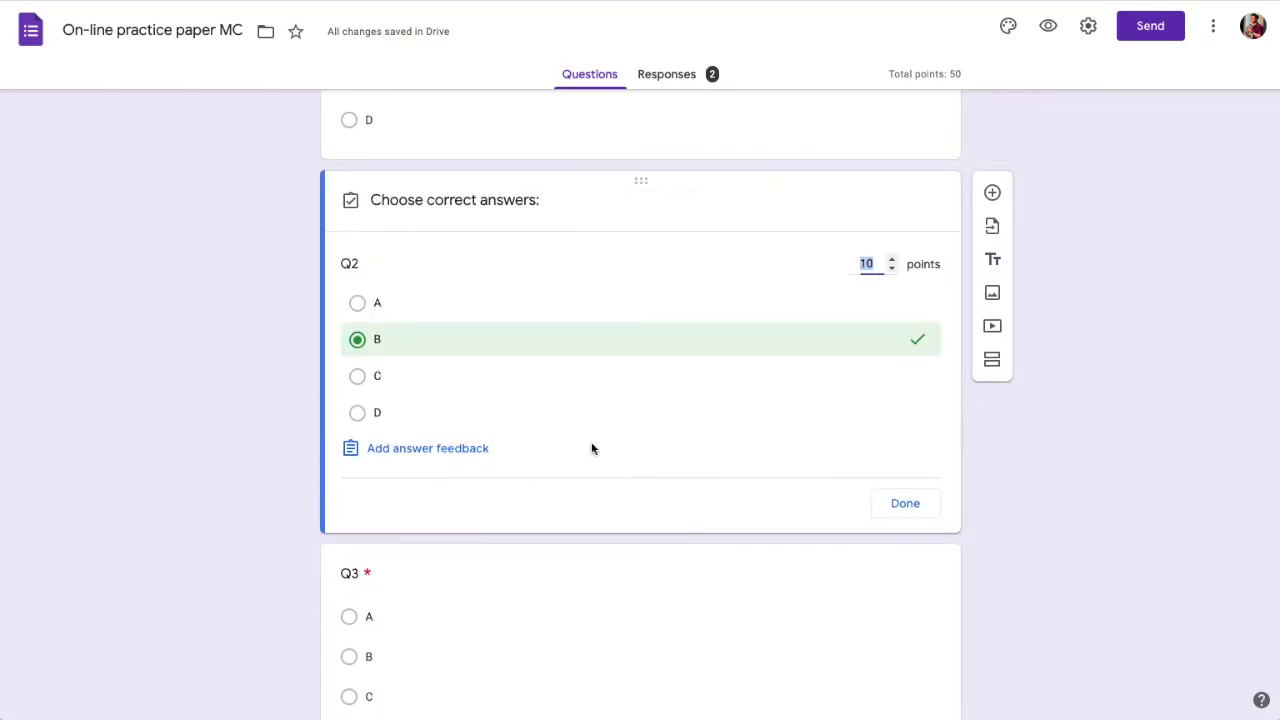
left_click(898, 512)
left_click(920, 493)
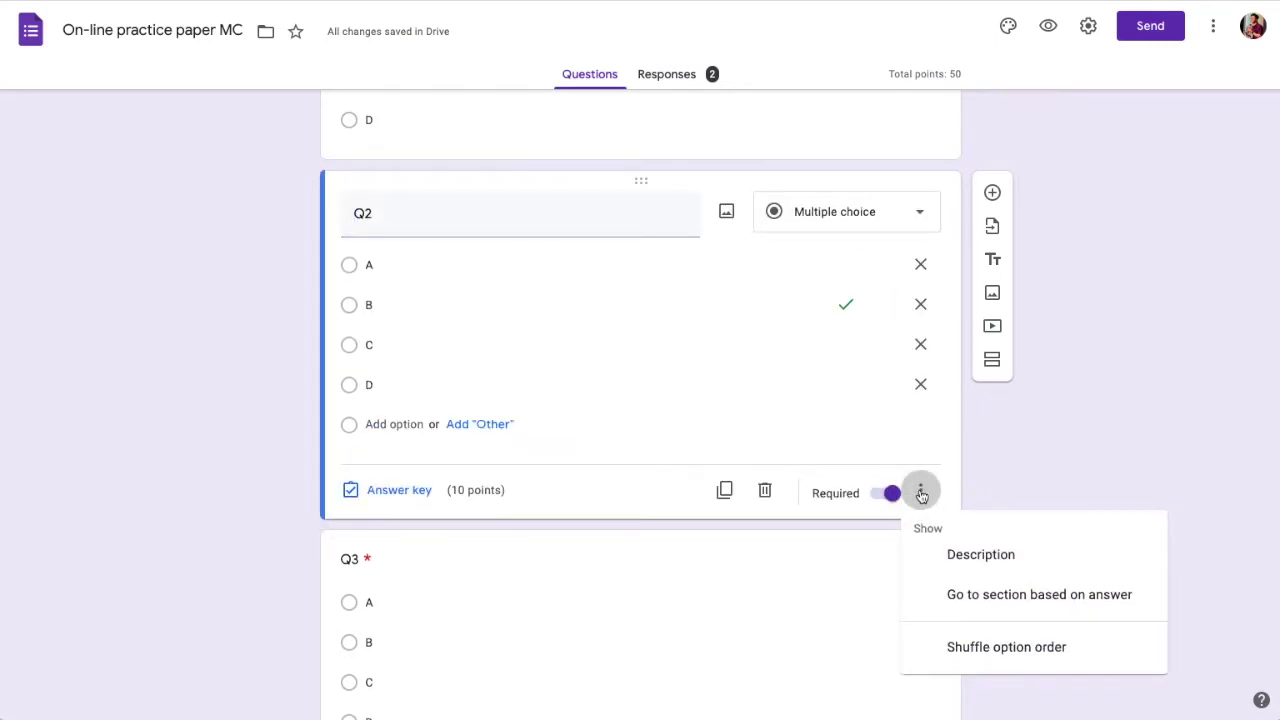
left_click(968, 648)
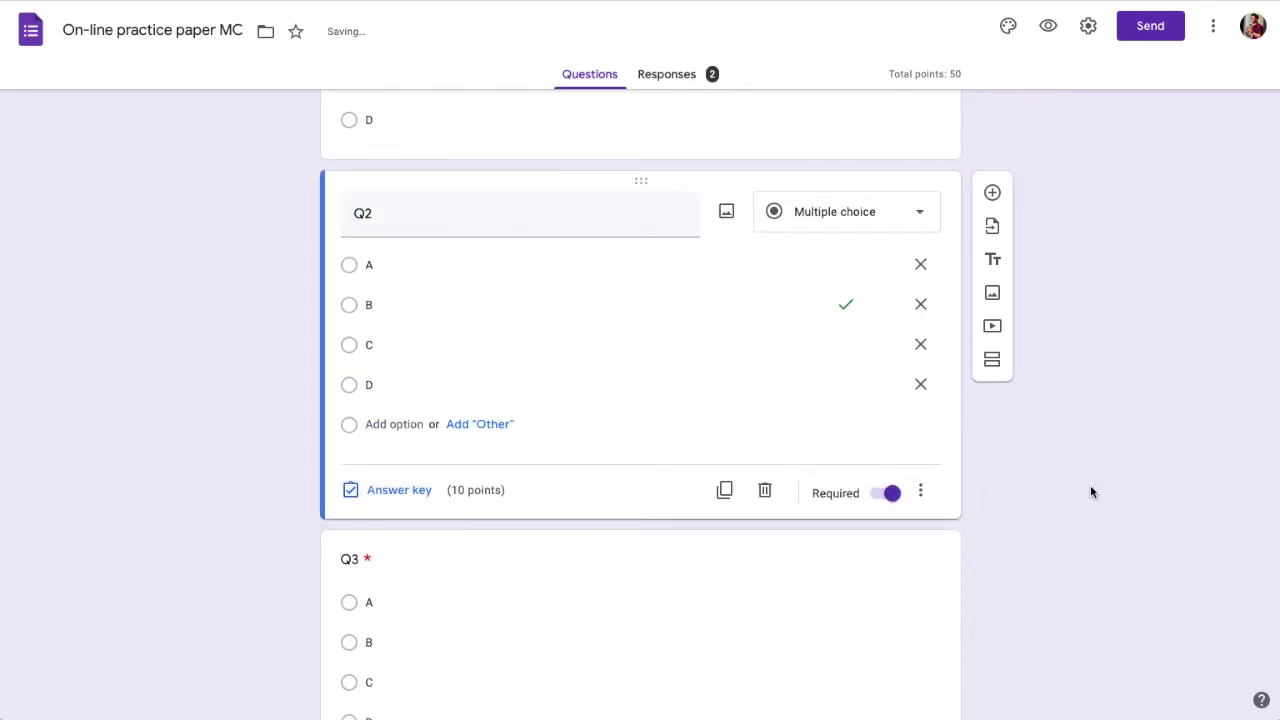
- Turn on shuffling of the option order for Q3
scroll(1090, 490, "down", 2)
scroll(1090, 491, "down", 1)
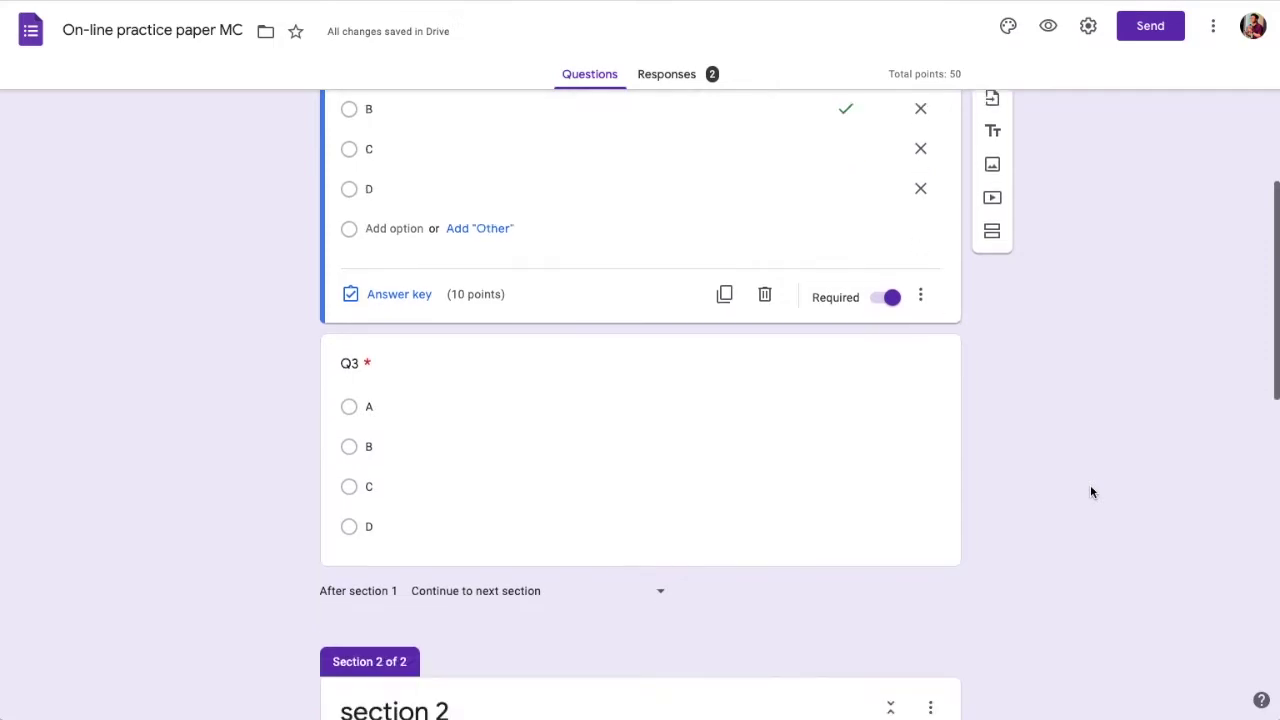
left_click(509, 429)
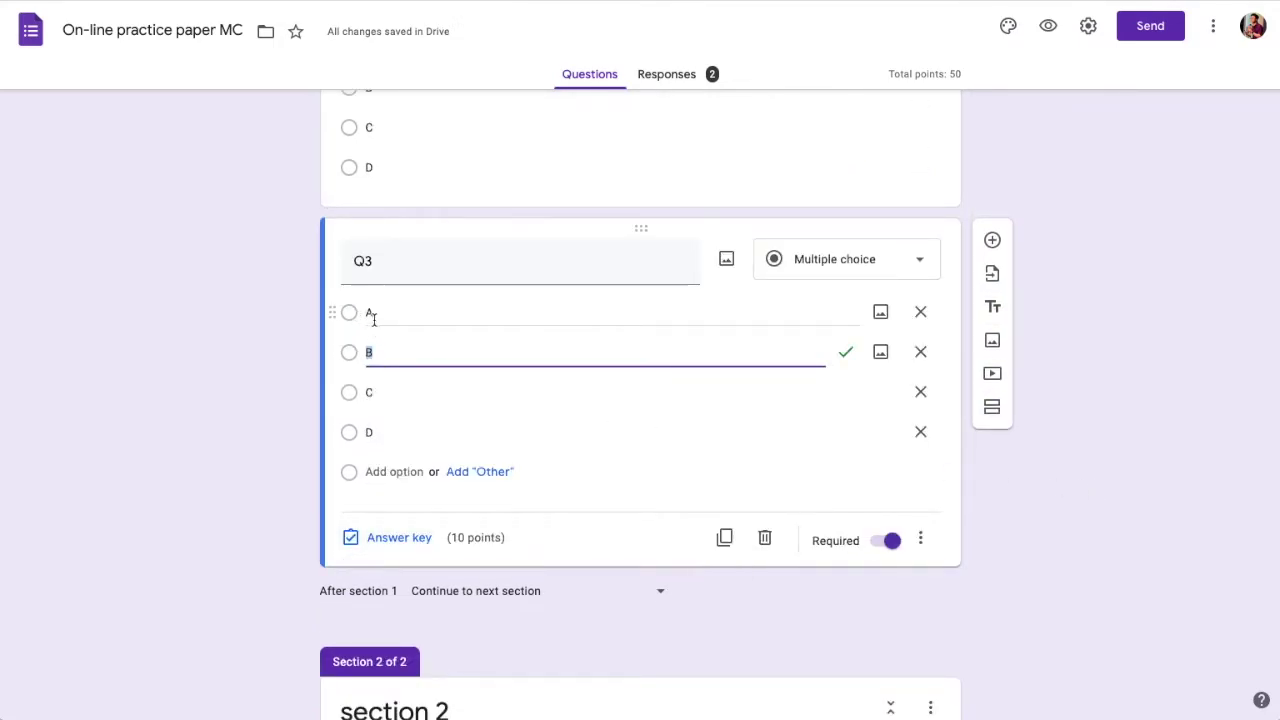
left_click(917, 541)
left_click(998, 682)
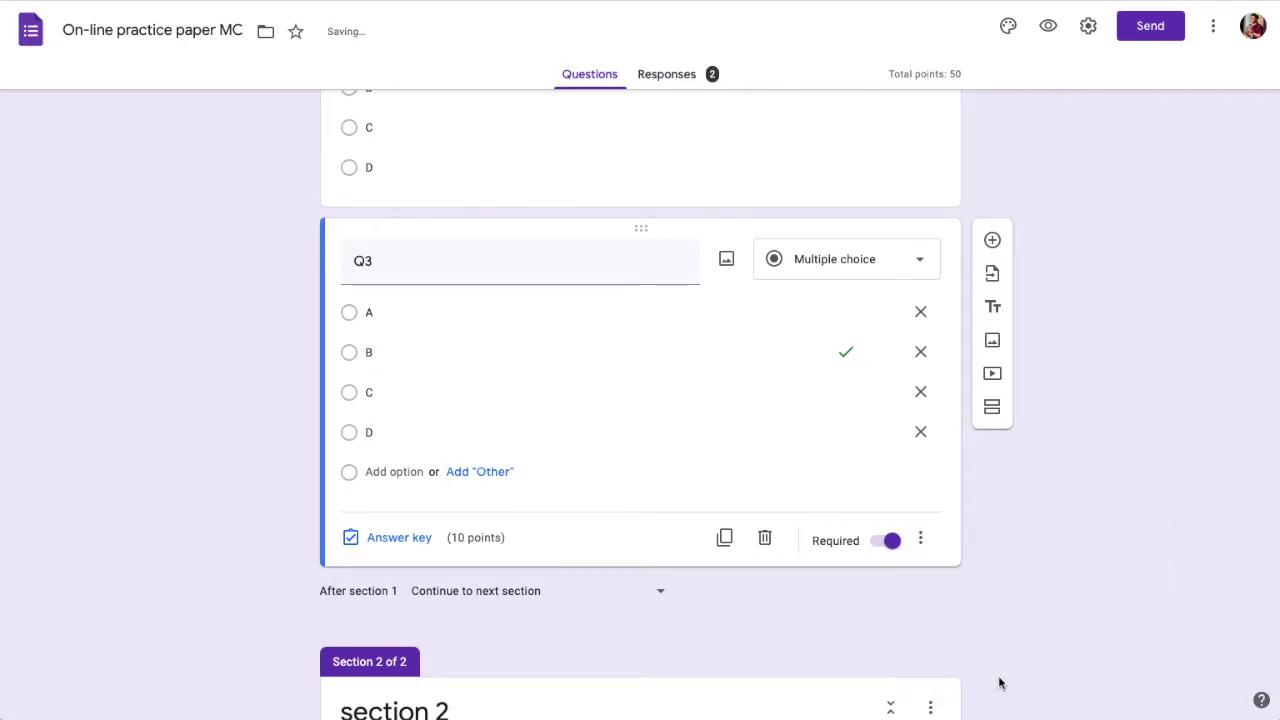
- Check the additional options of Q4 and Q5, including Shuffle option order, and leave them without selecting anything
scroll(1056, 513, "up", 6)
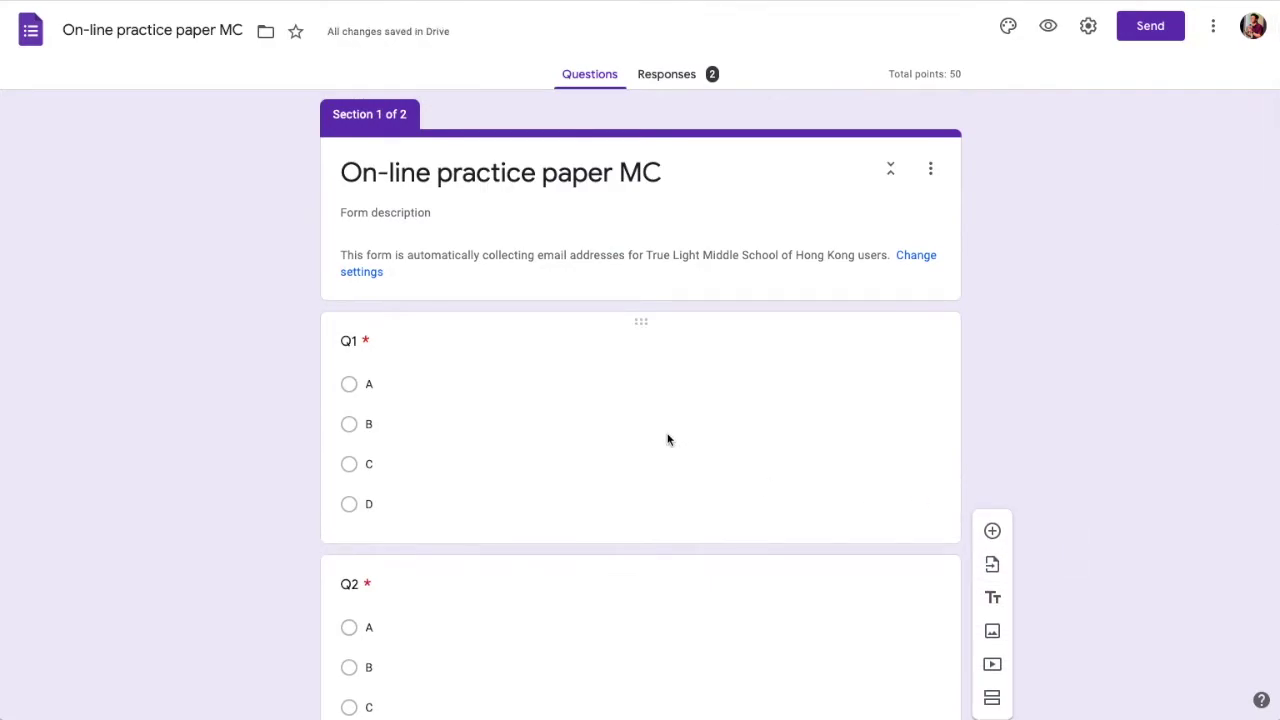
scroll(669, 440, "down", 15)
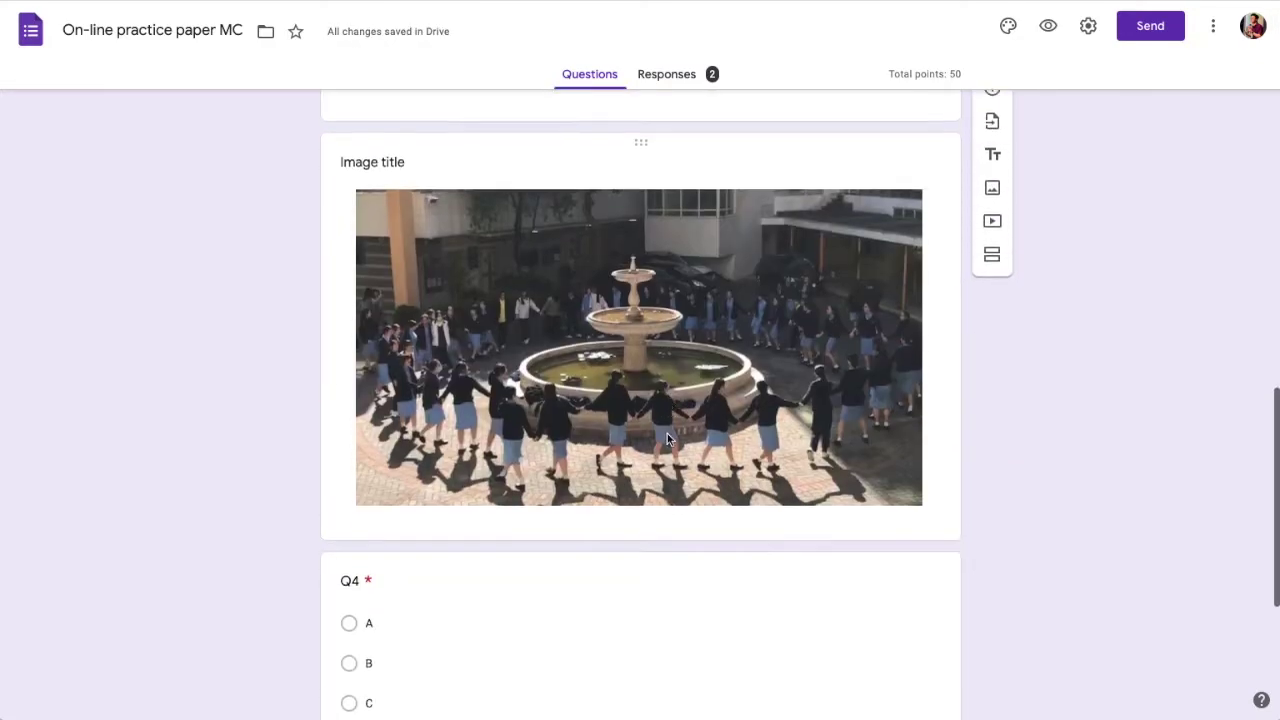
scroll(668, 434, "down", 3)
left_click(766, 346)
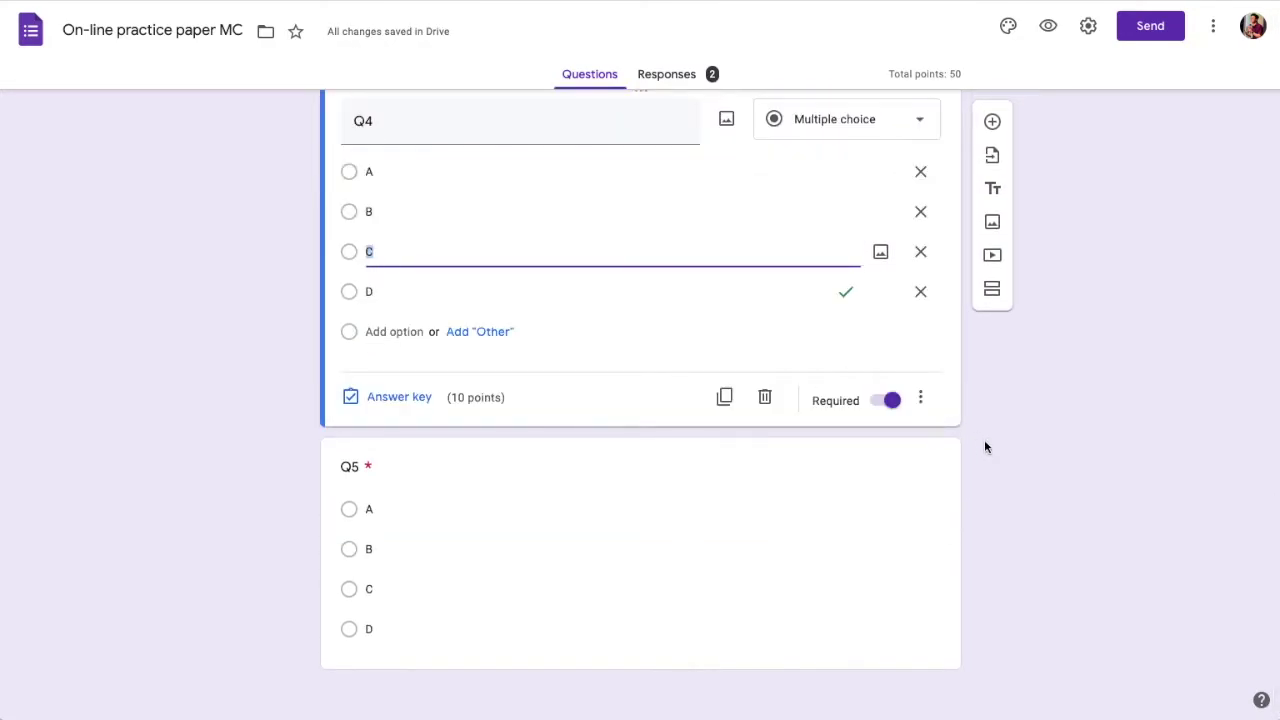
left_click(920, 400)
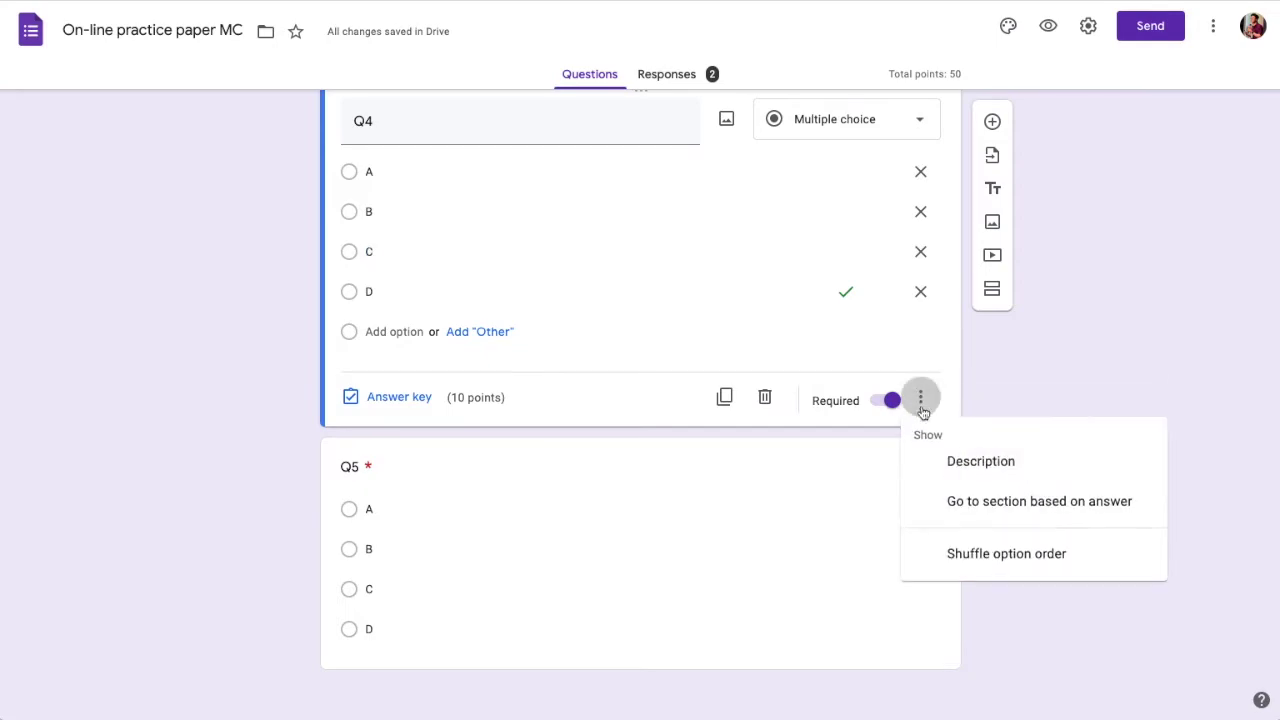
left_click(1125, 653)
left_click(774, 577)
left_click(920, 643)
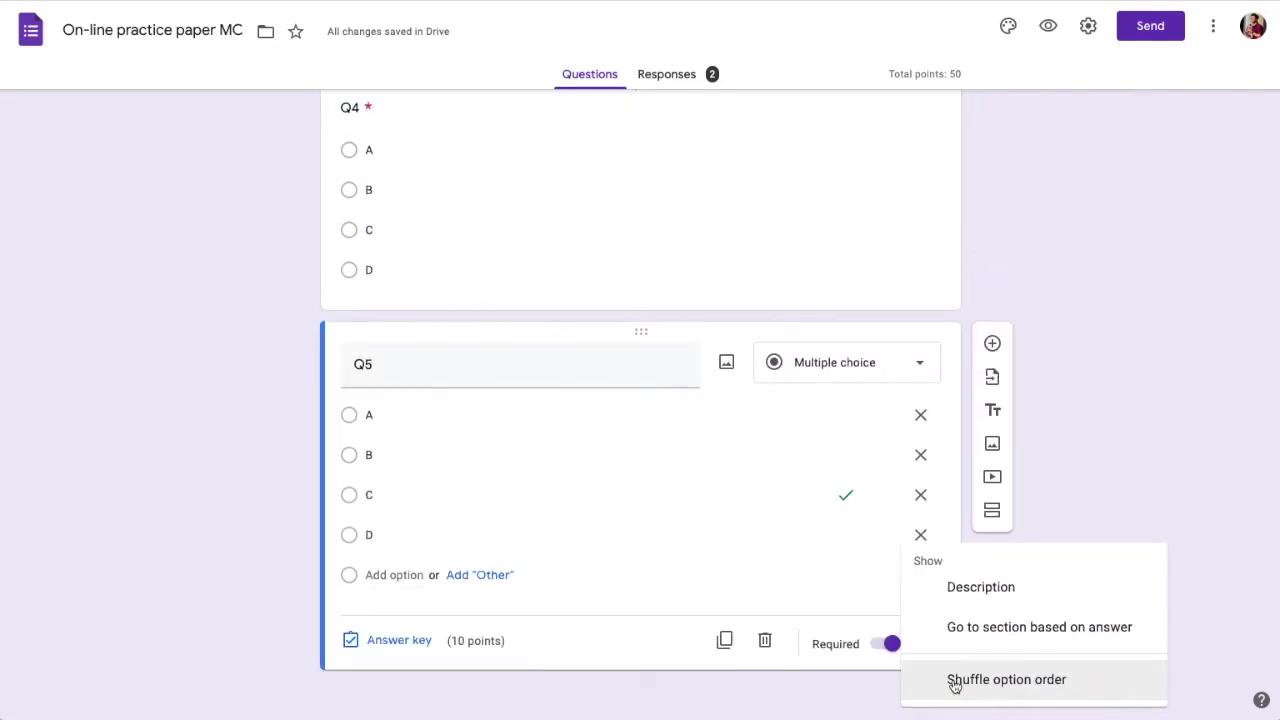
left_click(1120, 462)
- Preview the form, examine the option order of Q1 to Q3, and try to continue without answering the required questions
scroll(1120, 462, "up", 15)
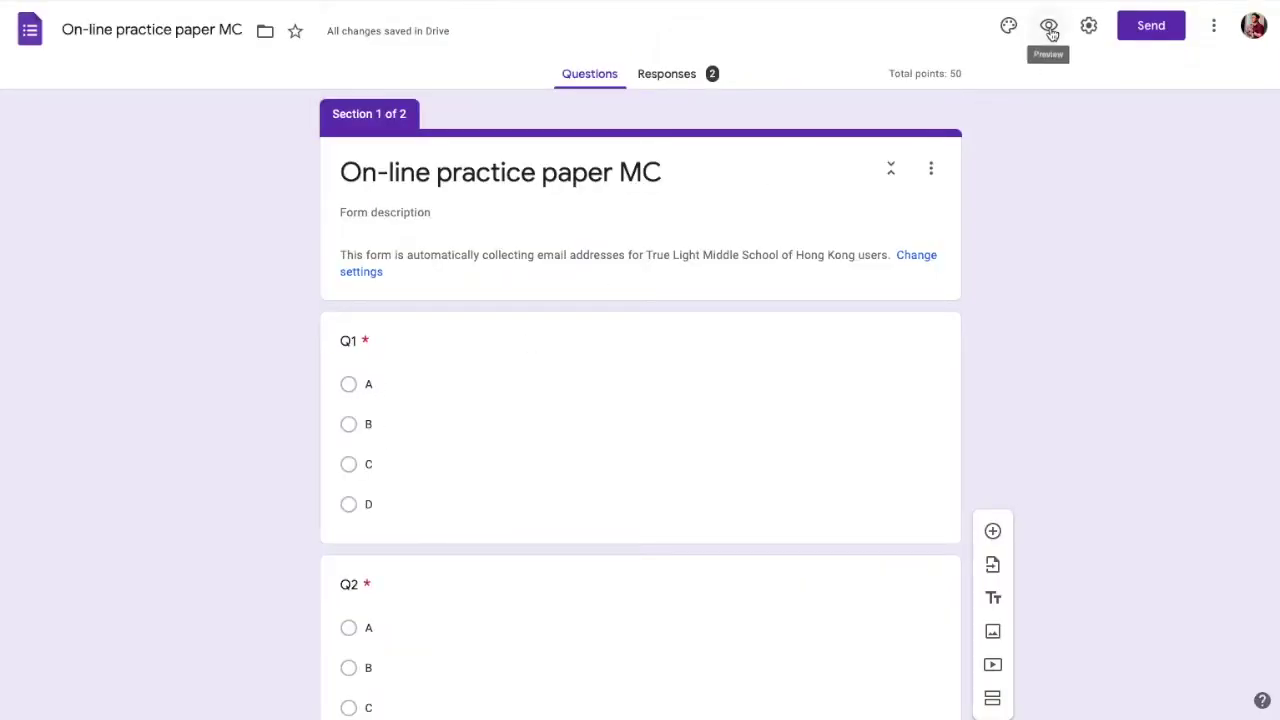
left_click(1050, 30)
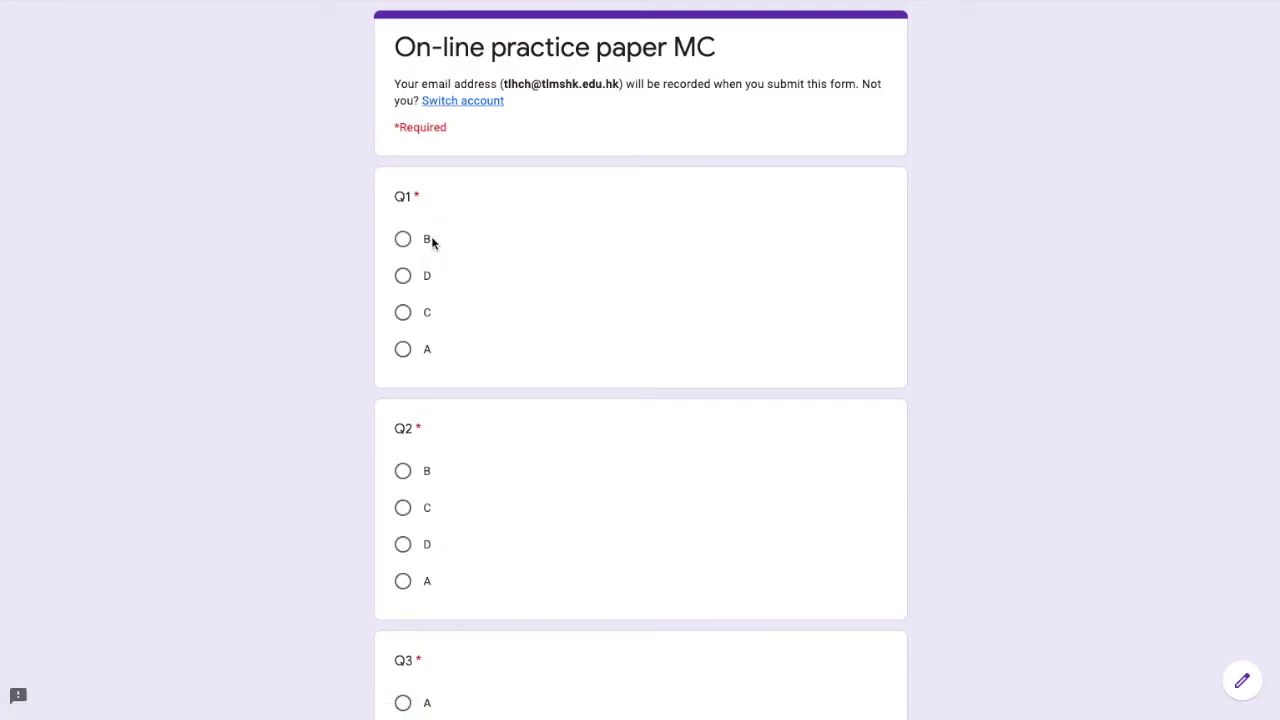
scroll(424, 480, "down", 2)
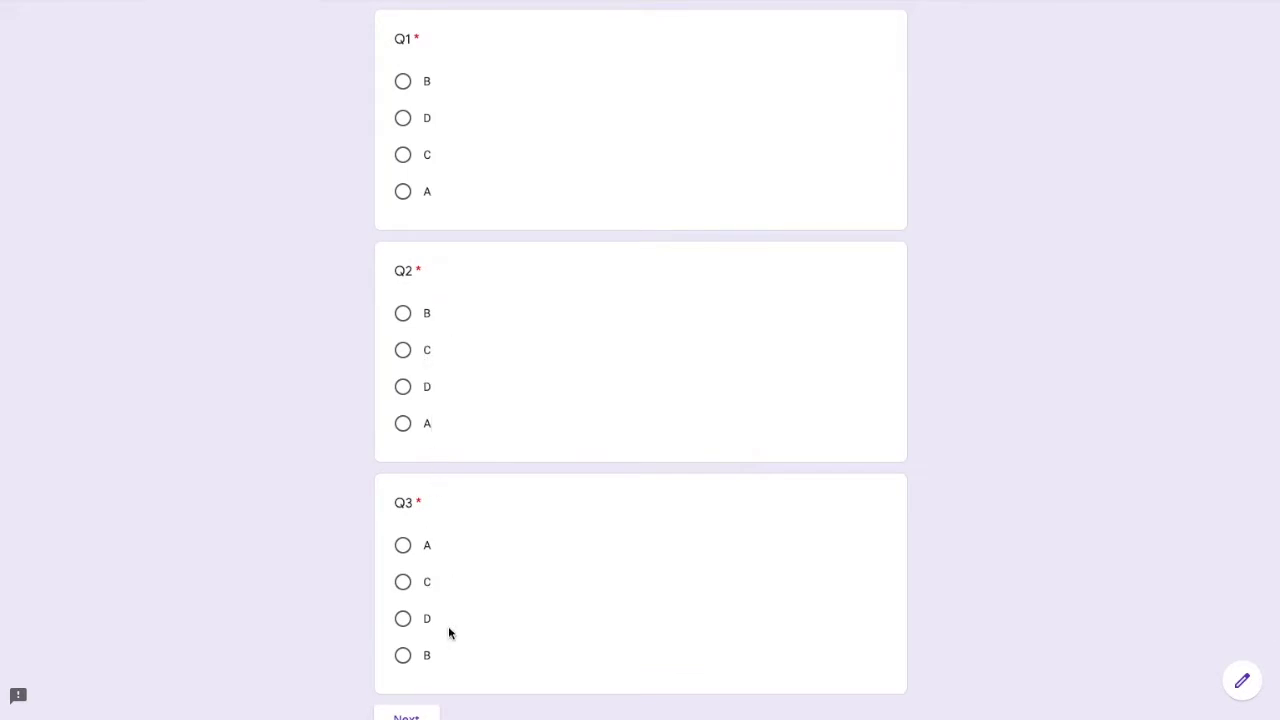
scroll(443, 480, "down", 2)
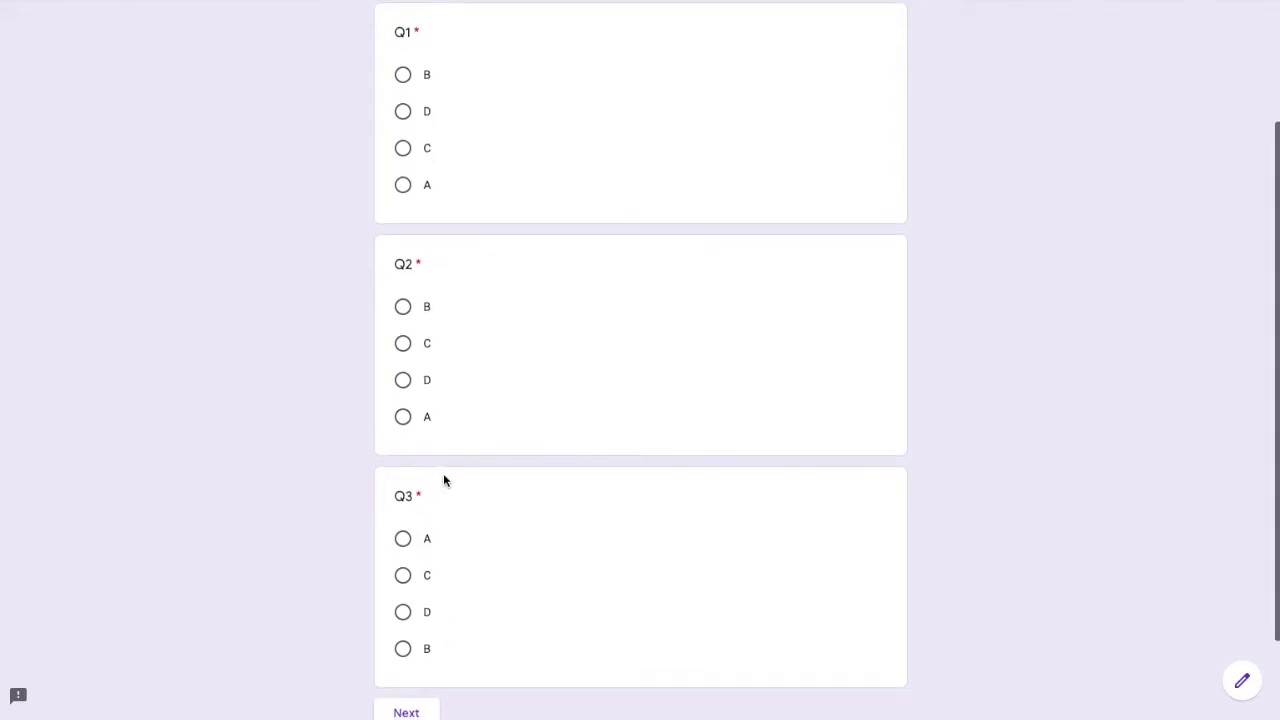
scroll(446, 478, "up", 4)
scroll(446, 477, "down", 3)
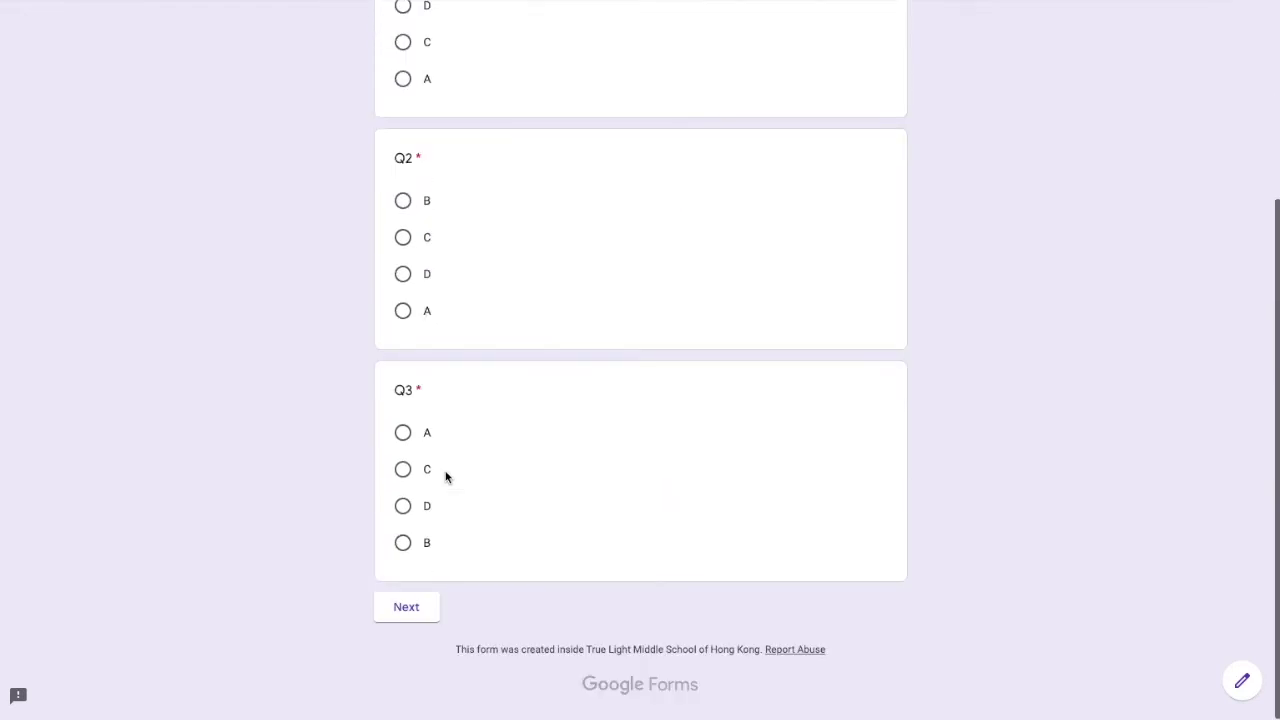
left_click(406, 611)
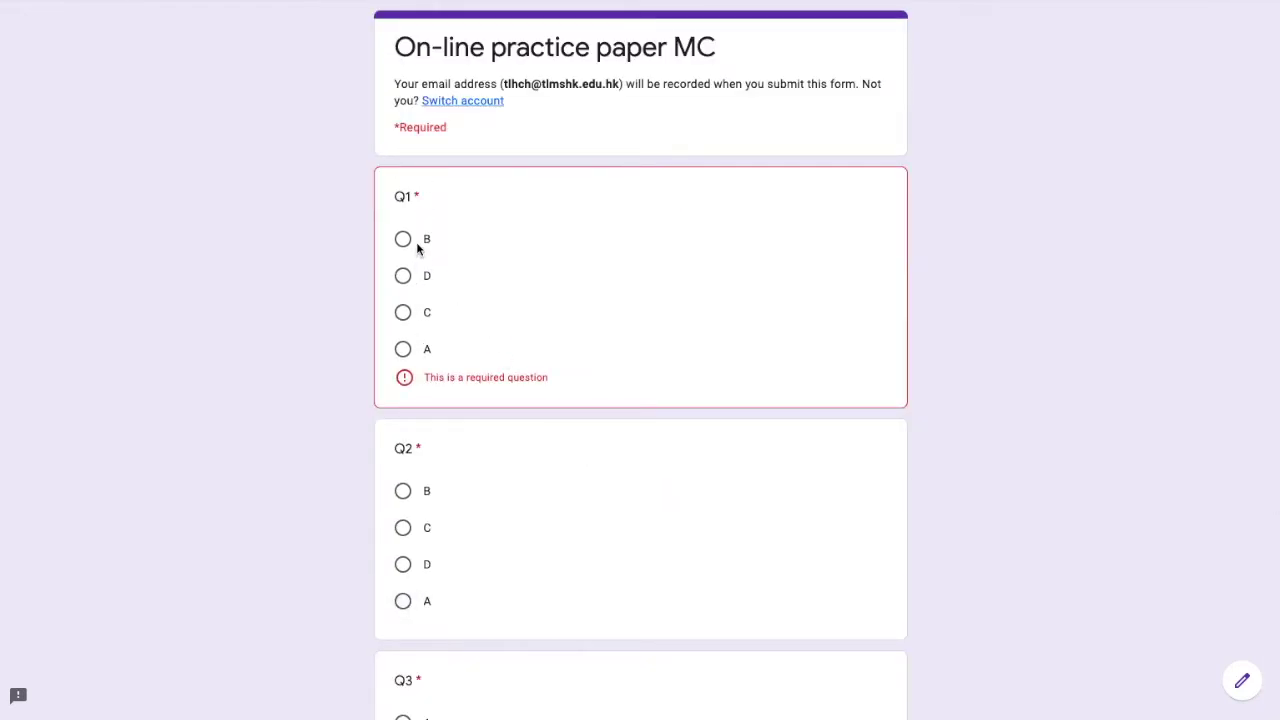
- In the preview, answer Q1 with D, Q2 with C and Q3 with D, and continue to section 2
left_click(403, 277)
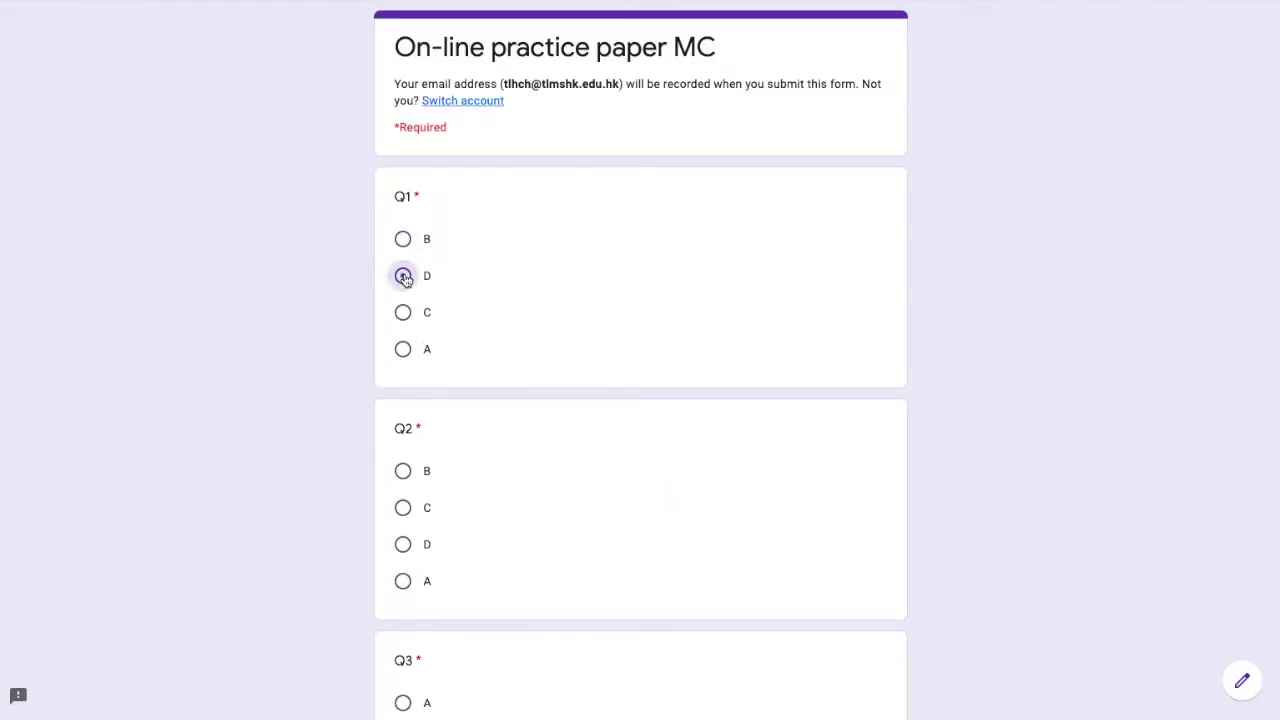
left_click(403, 508)
scroll(474, 551, "down", 2)
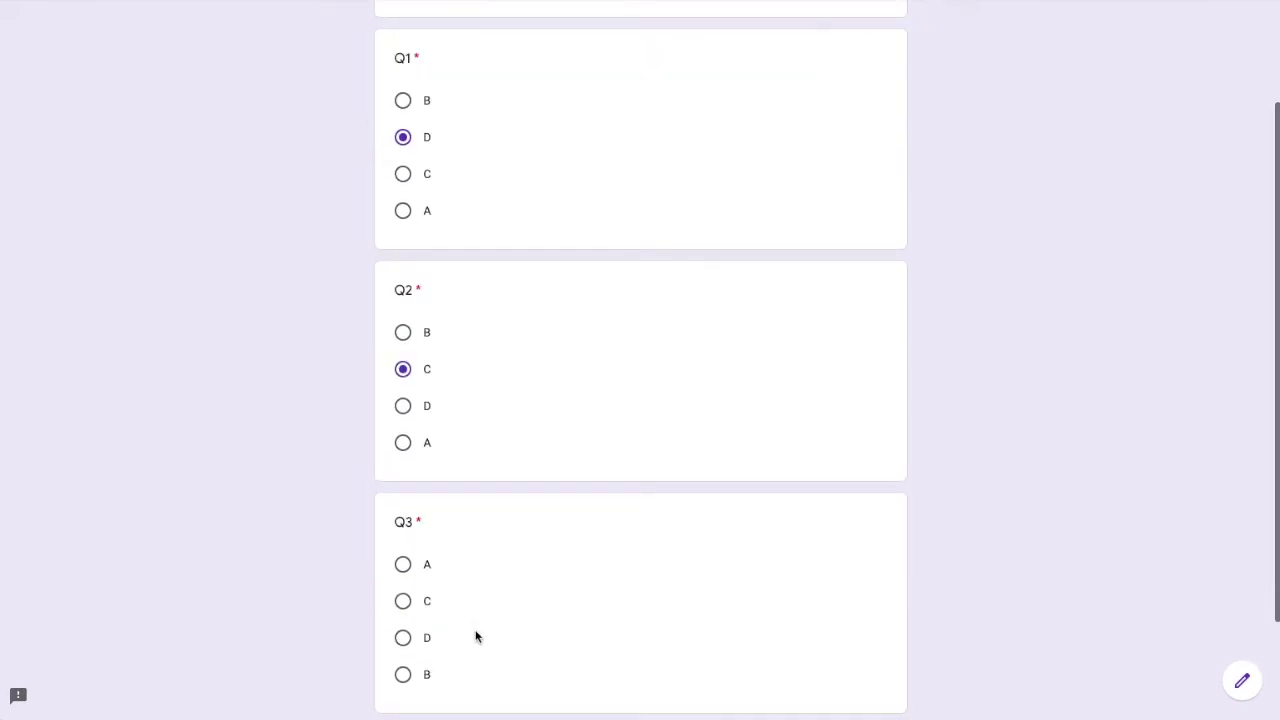
scroll(474, 634, "down", 1)
left_click(403, 606)
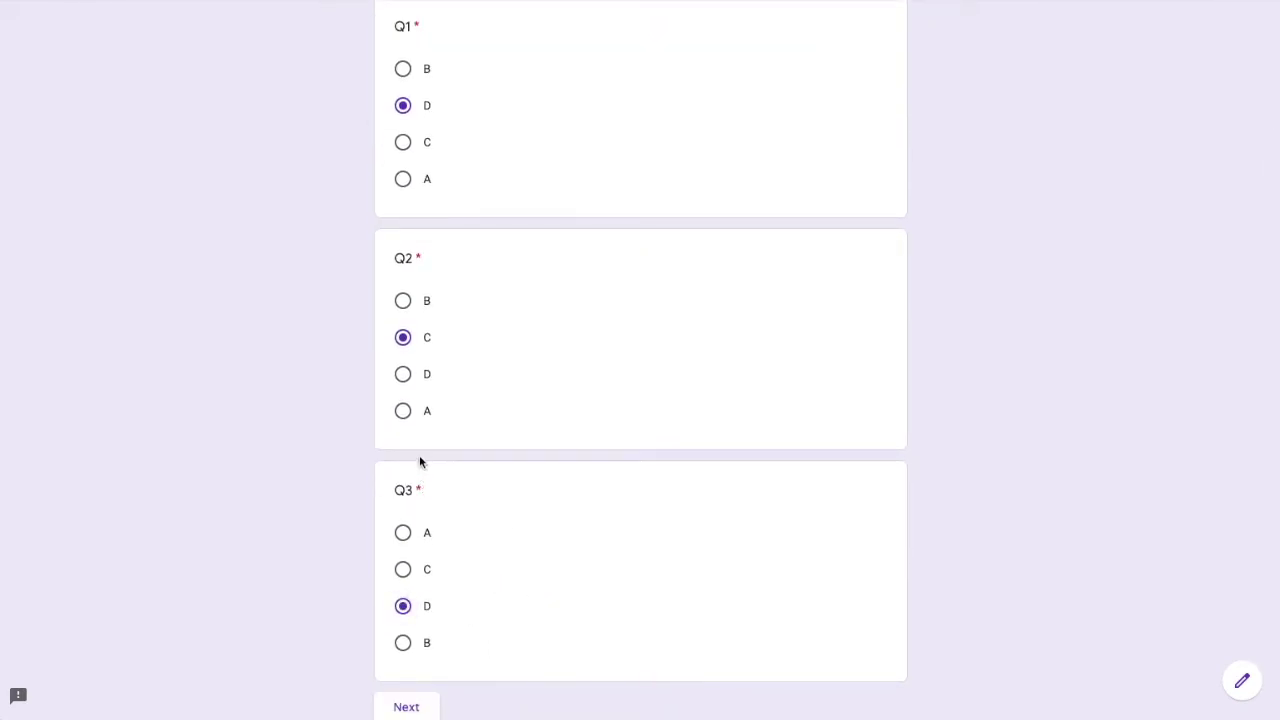
scroll(412, 700, "down", 1)
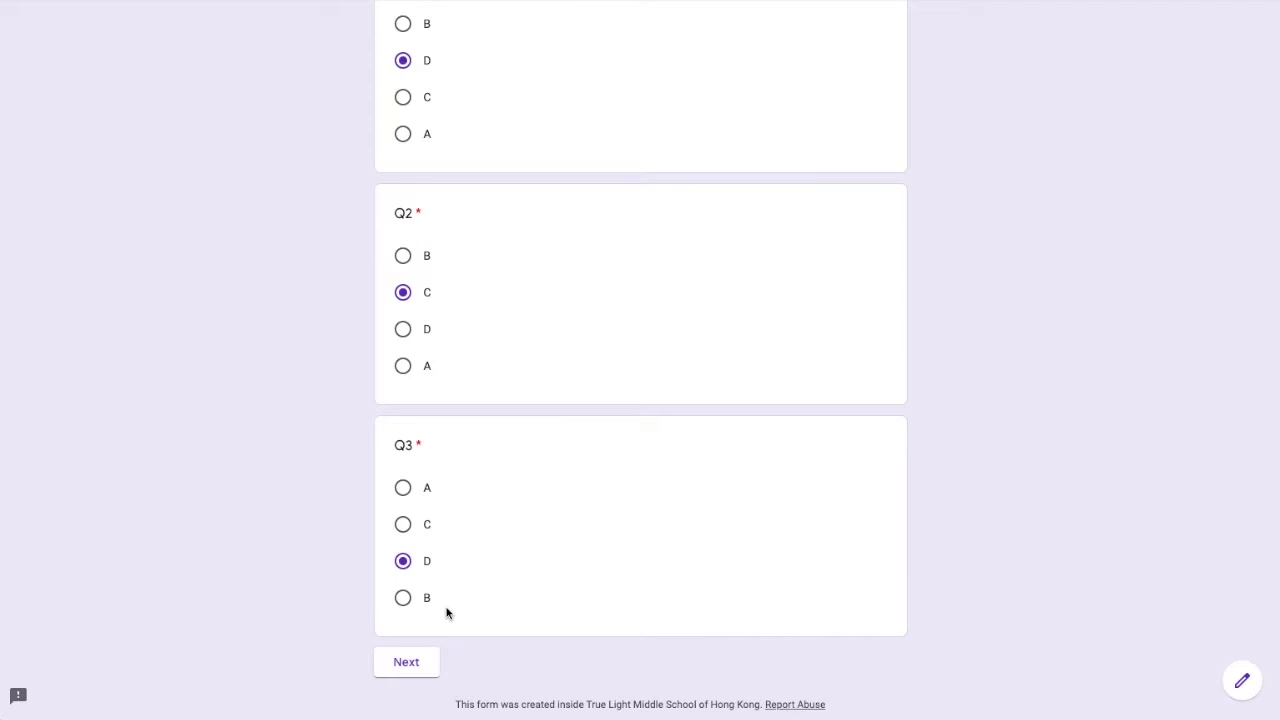
left_click(436, 670)
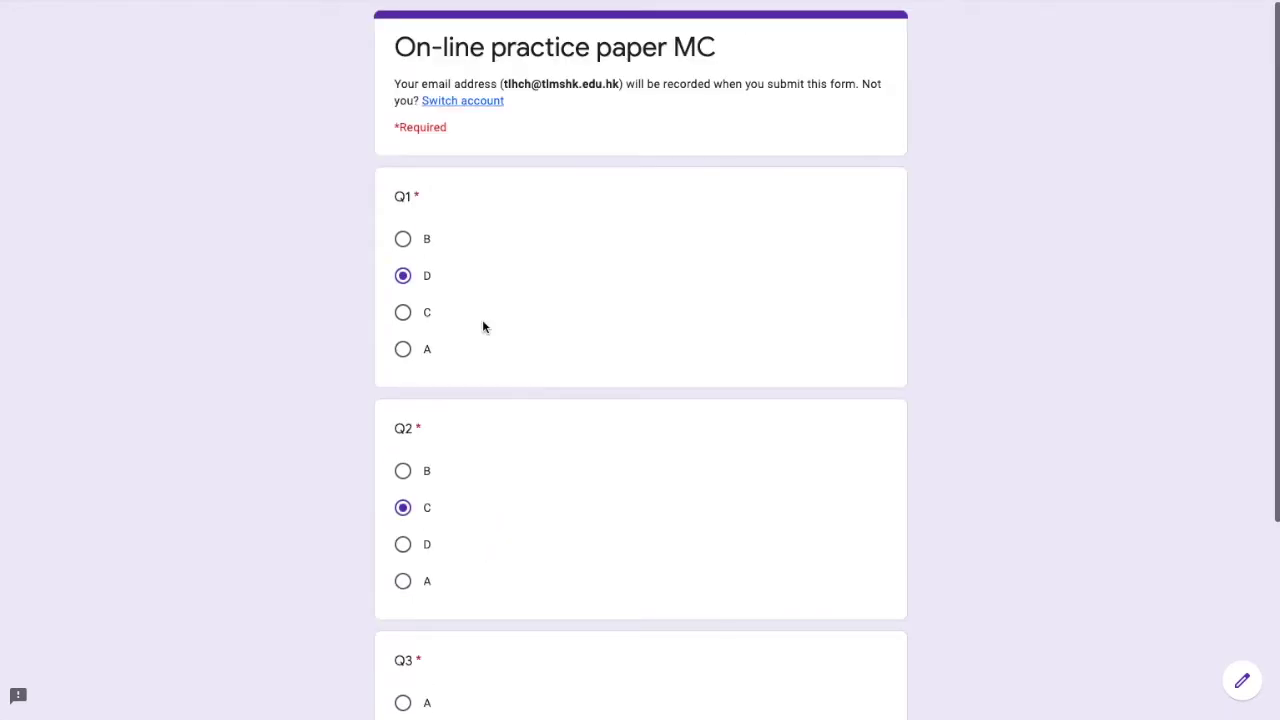
scroll(463, 375, "down", 1)
scroll(445, 480, "down", 2)
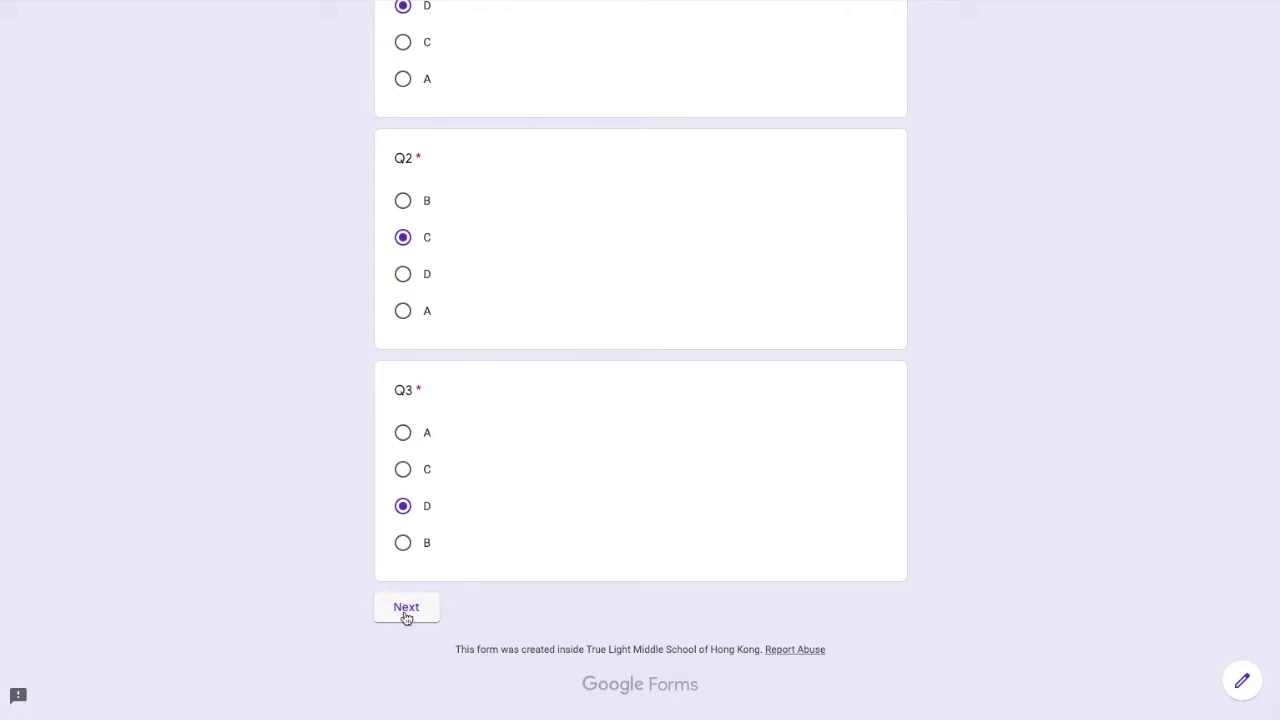
left_click(406, 612)
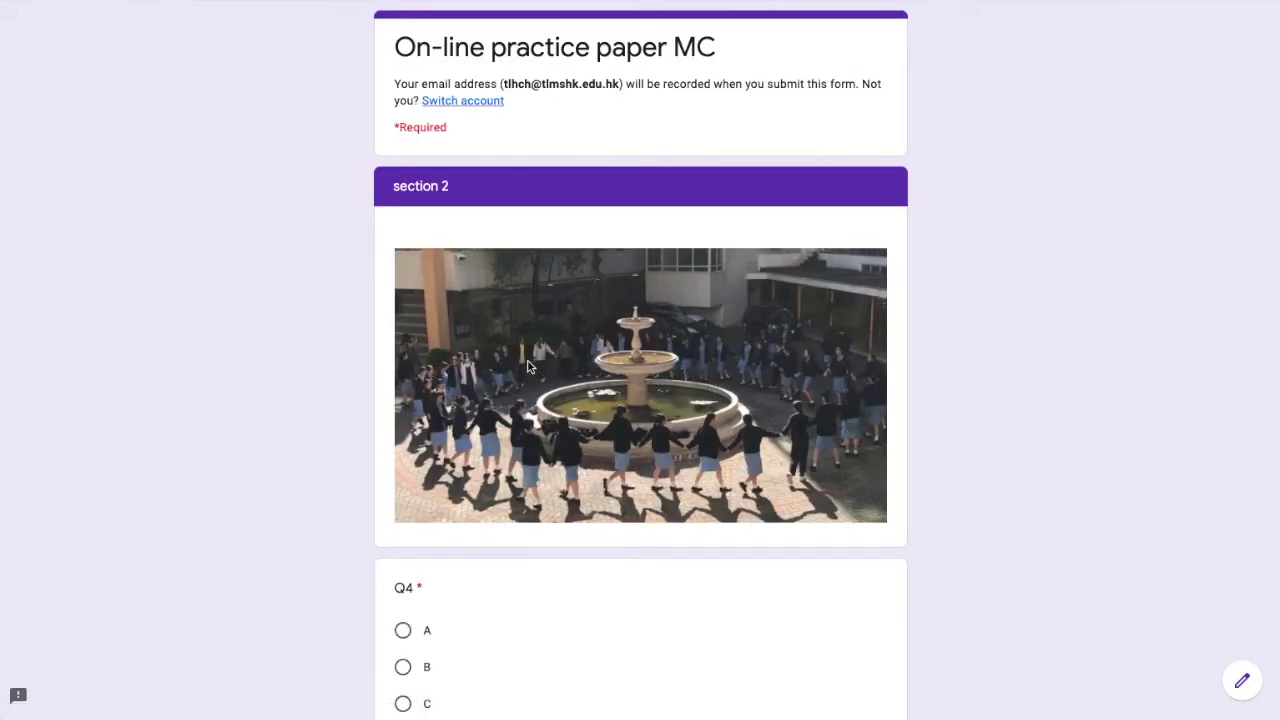
- Answer both Q4 and Q5 with C in section 2 and submit the test response
scroll(528, 370, "down", 3)
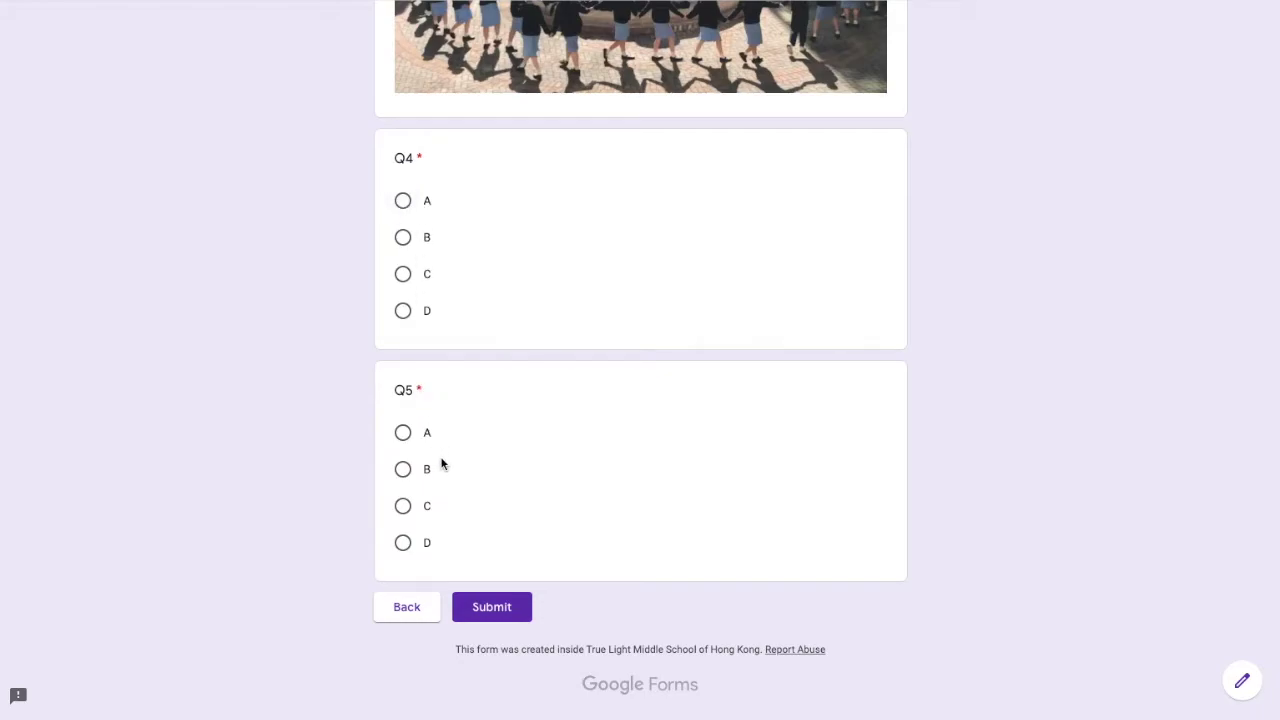
left_click(403, 274)
left_click(403, 507)
scroll(509, 614, "up", 1)
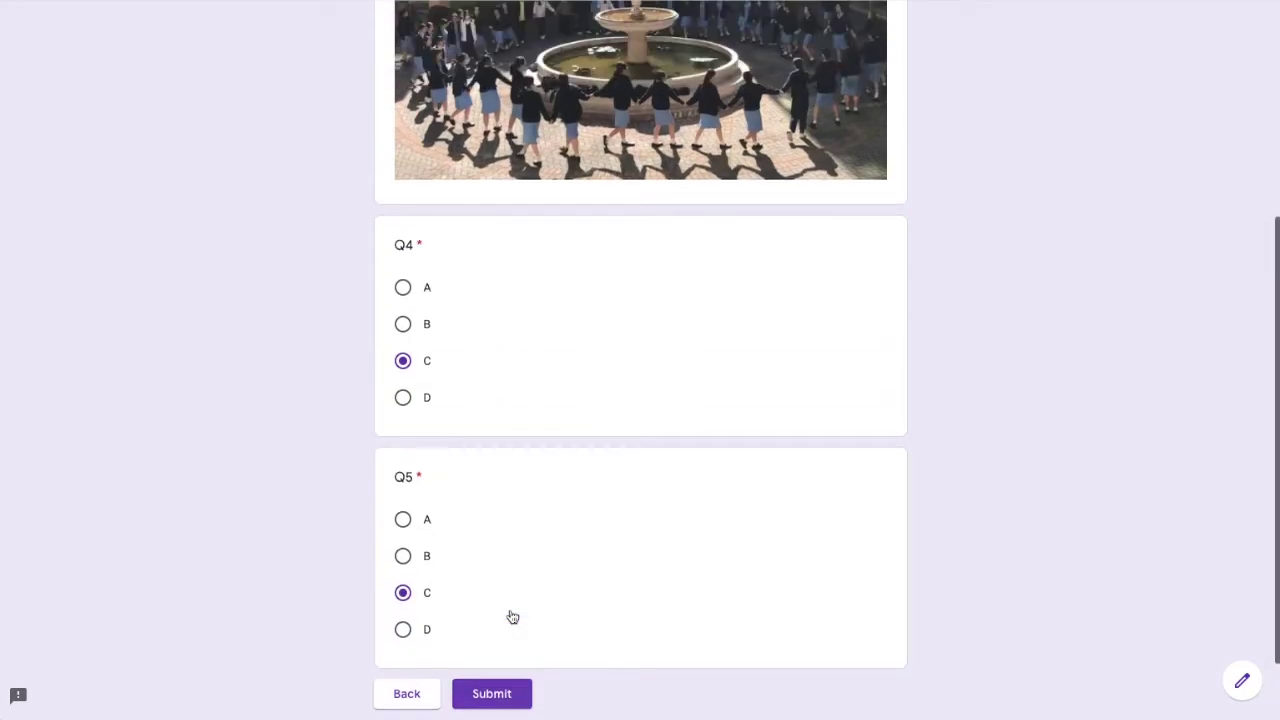
left_click(500, 691)
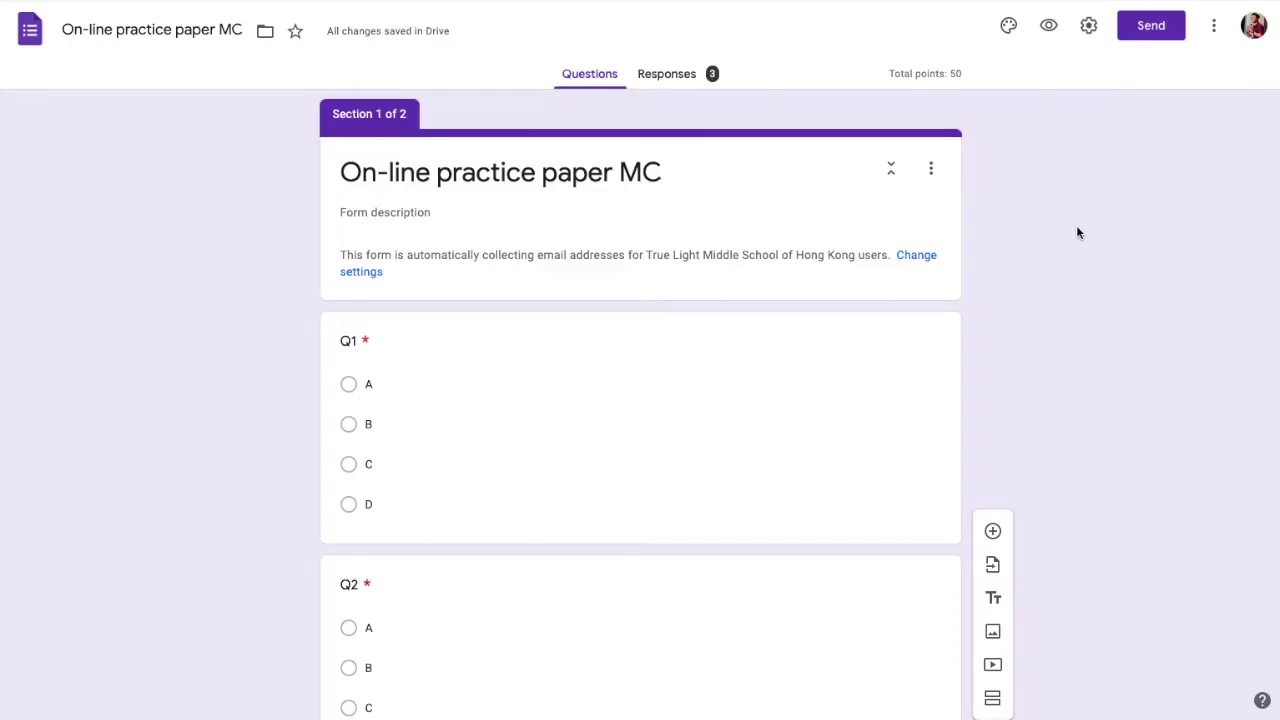
- Back in the form editor, enable Shuffle question order in the form's presentation settings and save them
scroll(689, 377, "down", 5)
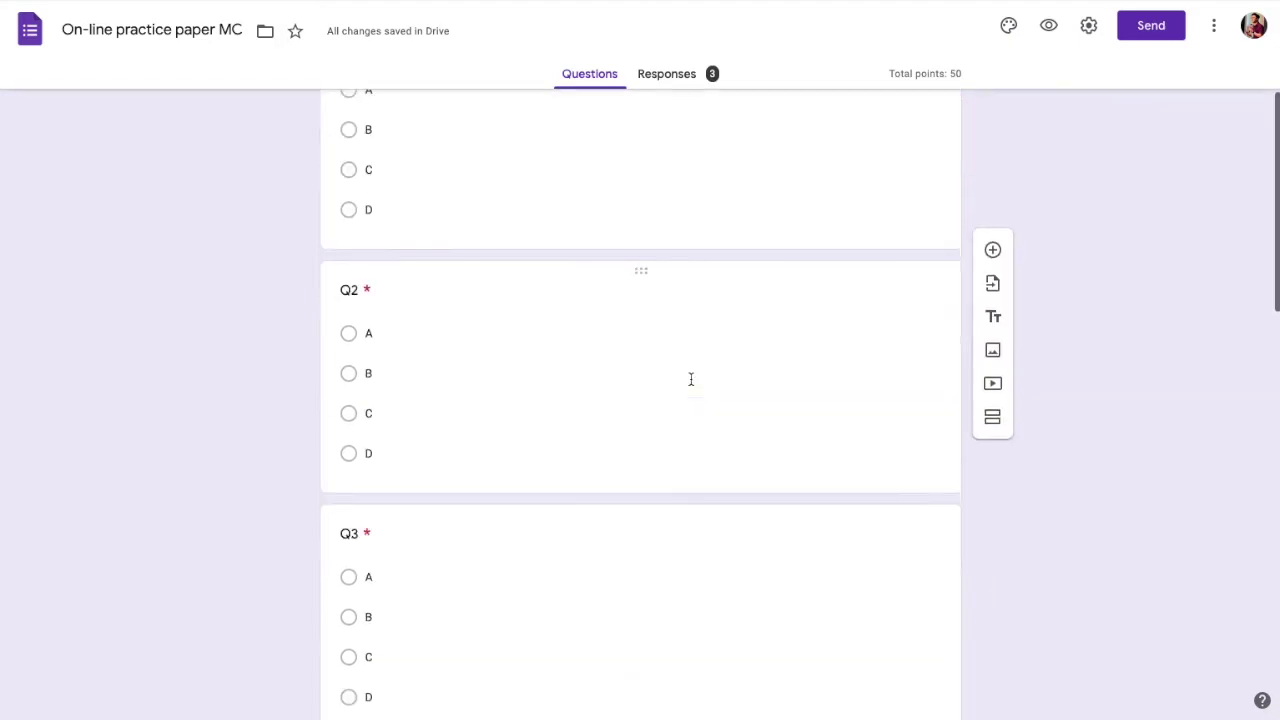
scroll(619, 350, "up", 1)
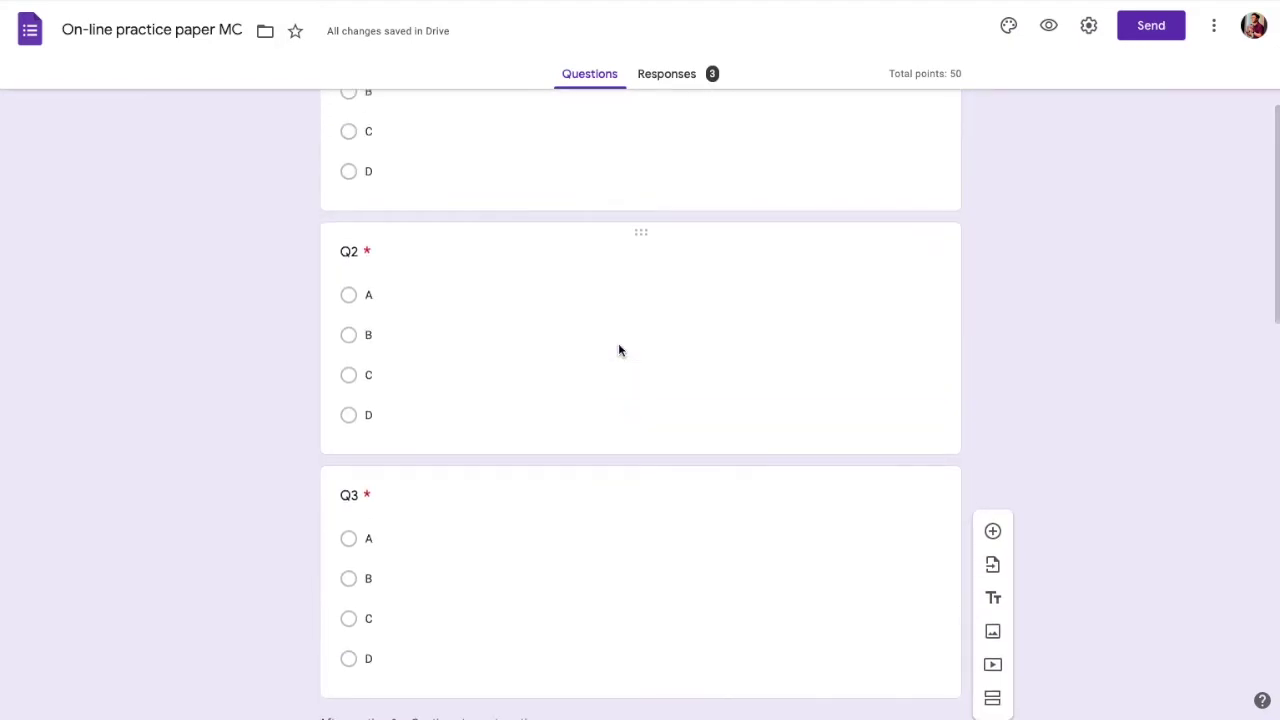
scroll(466, 183, "up", 2)
scroll(438, 500, "down", 10)
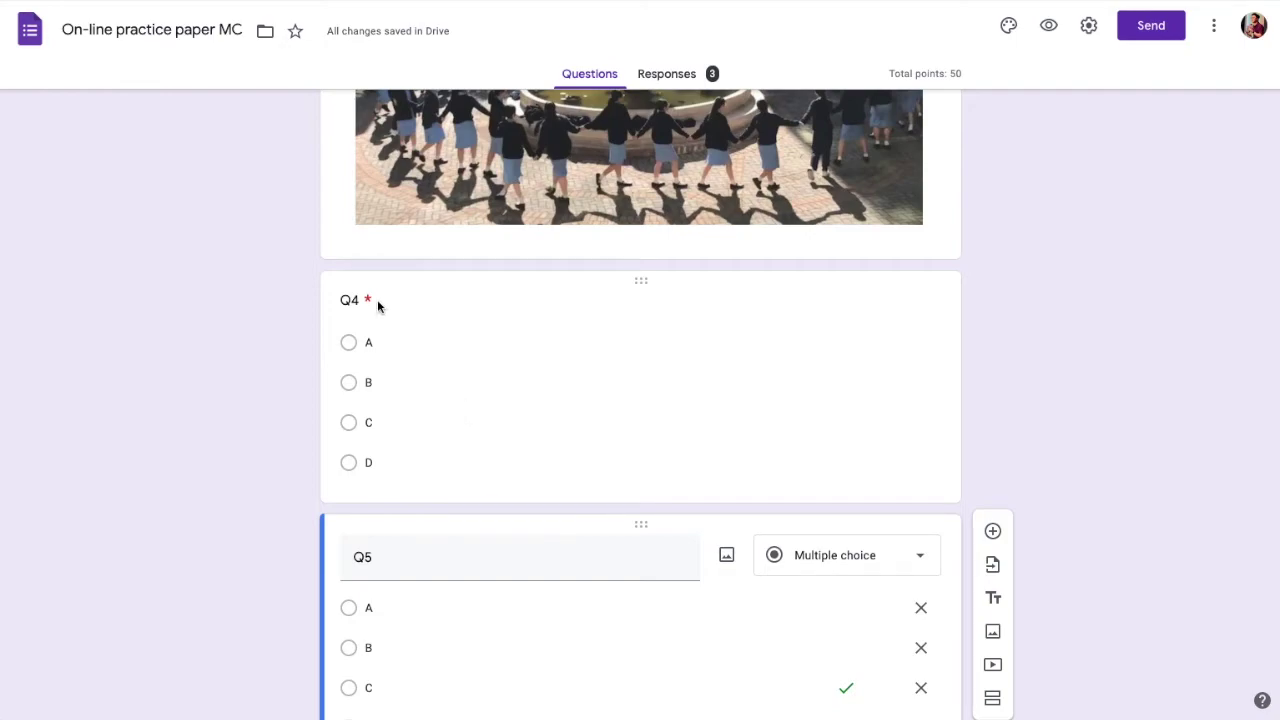
scroll(1182, 394, "up", 15)
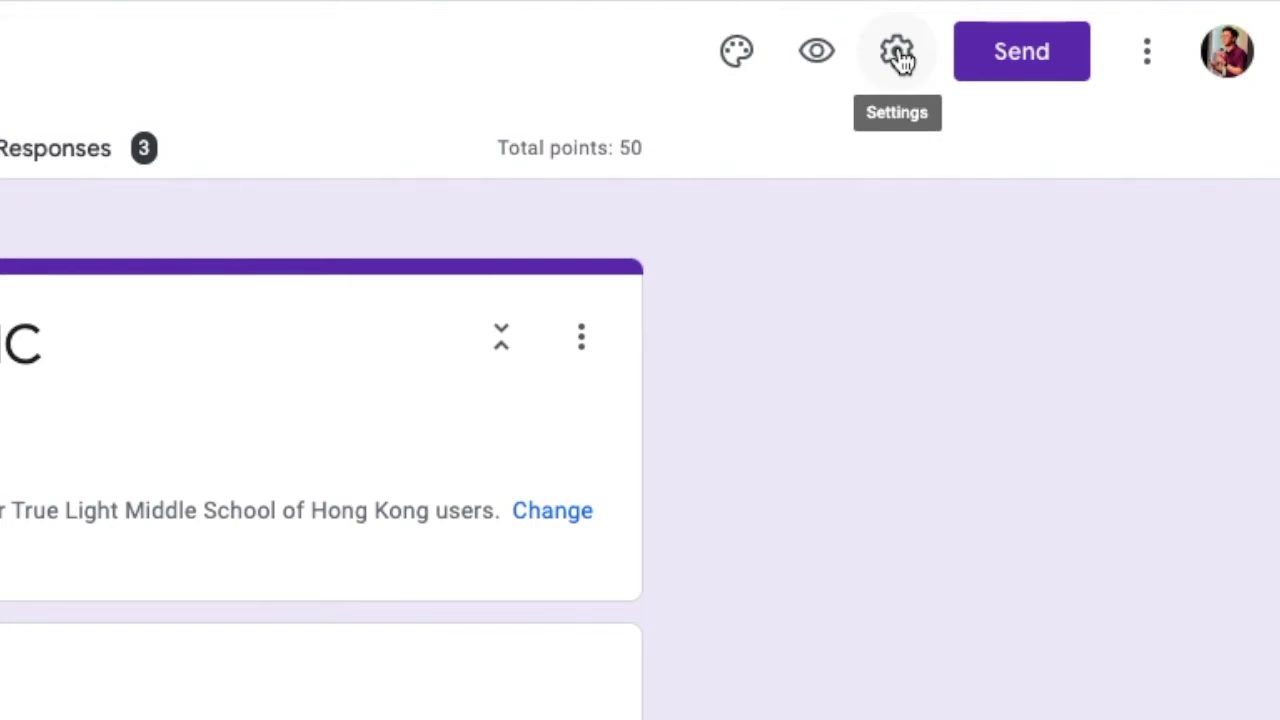
left_click(900, 58)
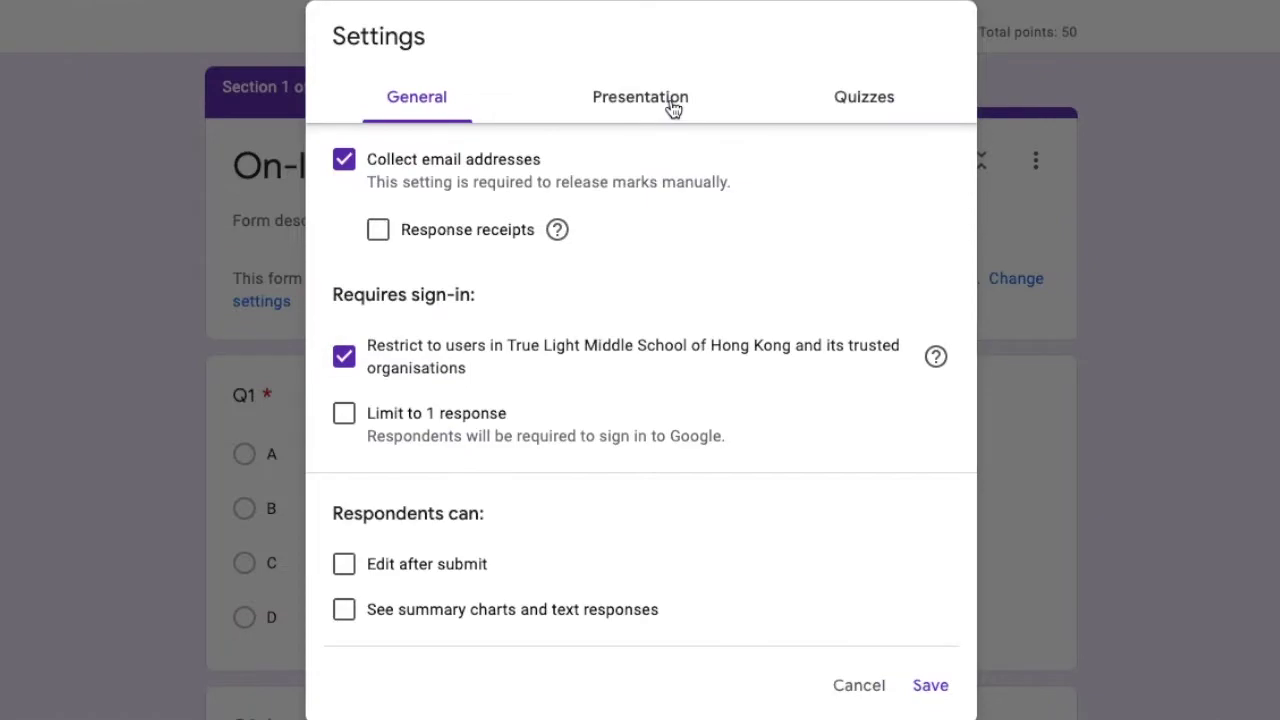
left_click(664, 129)
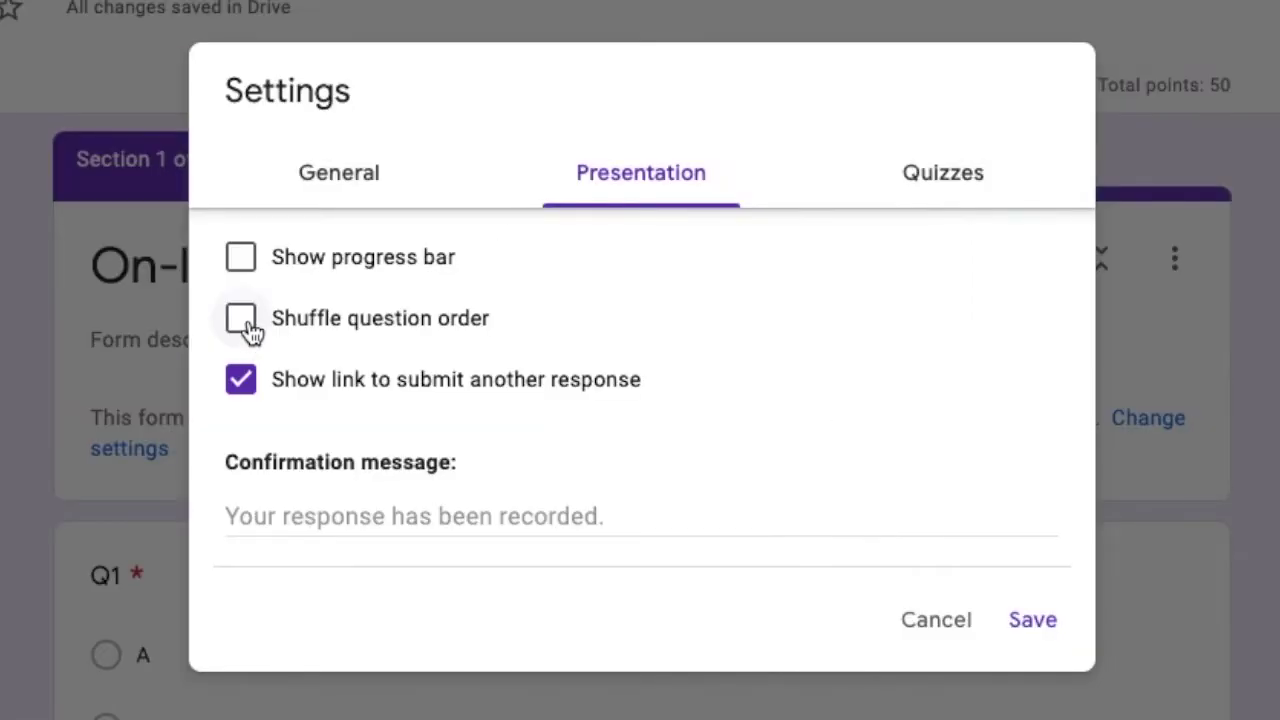
left_click(348, 210)
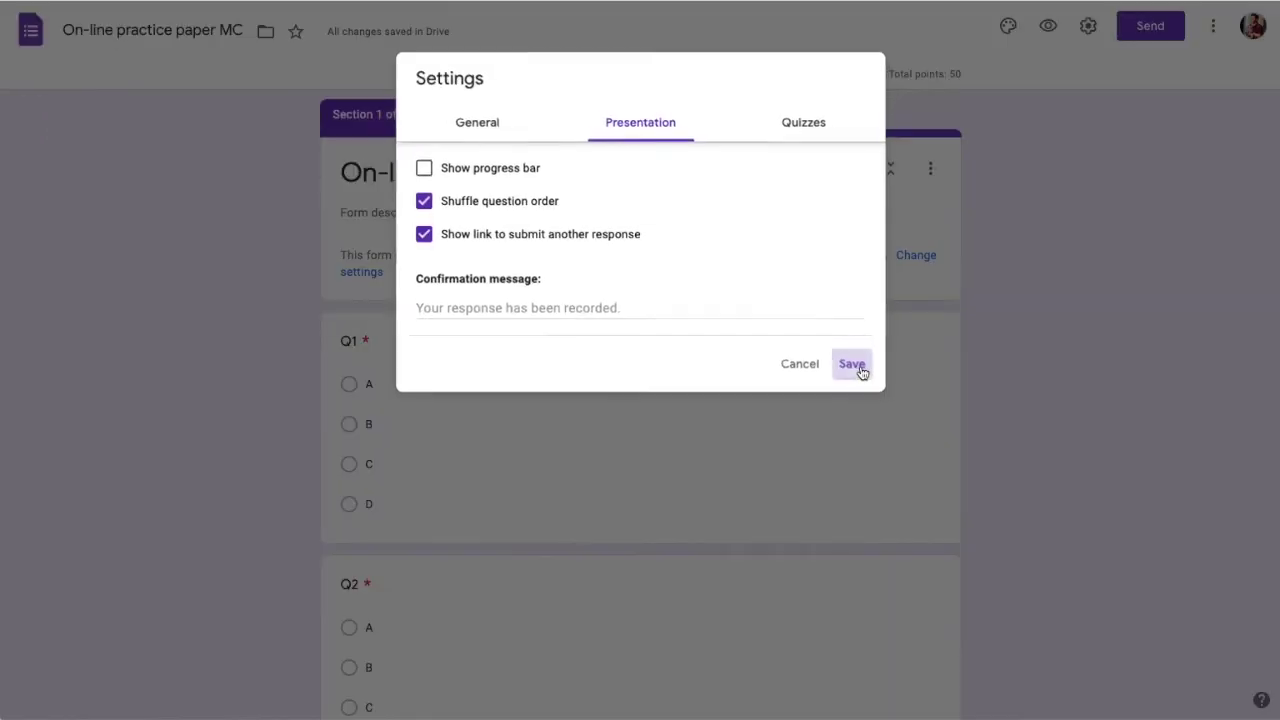
left_click(1040, 625)
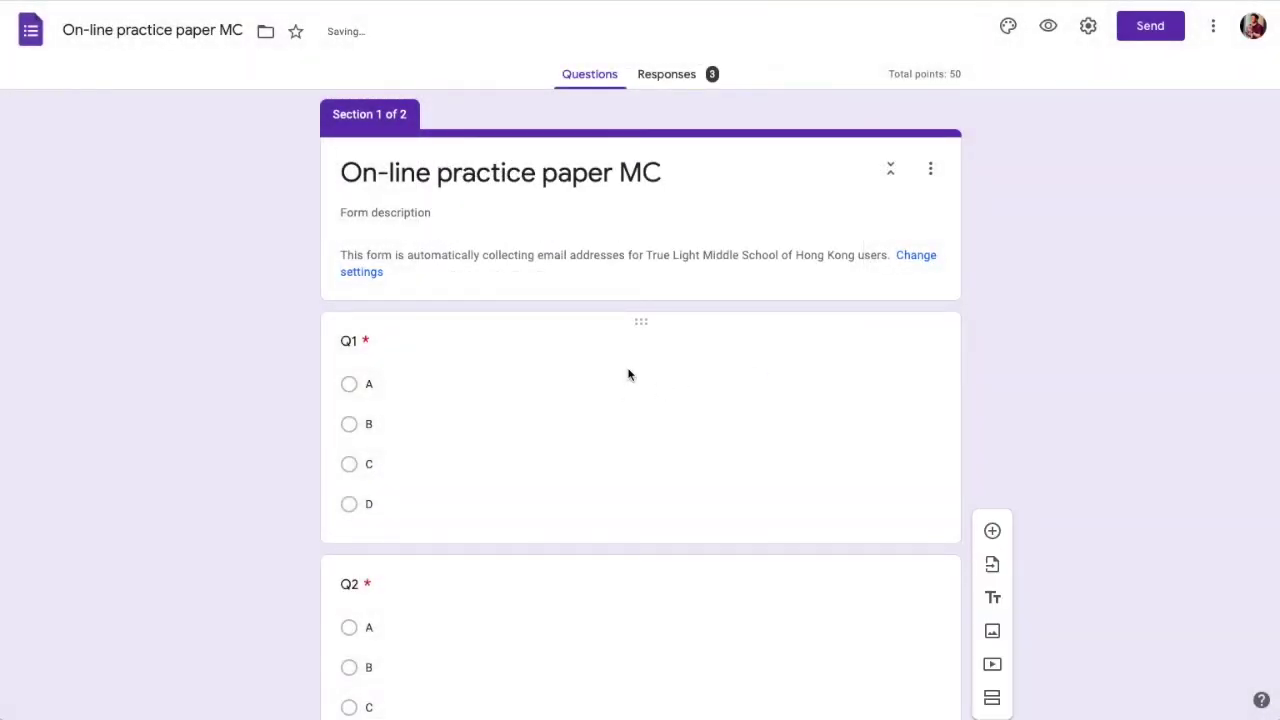
- Review the order of the questions and the image across both sections of the form
scroll(627, 368, "down", 3)
scroll(628, 366, "up", 3)
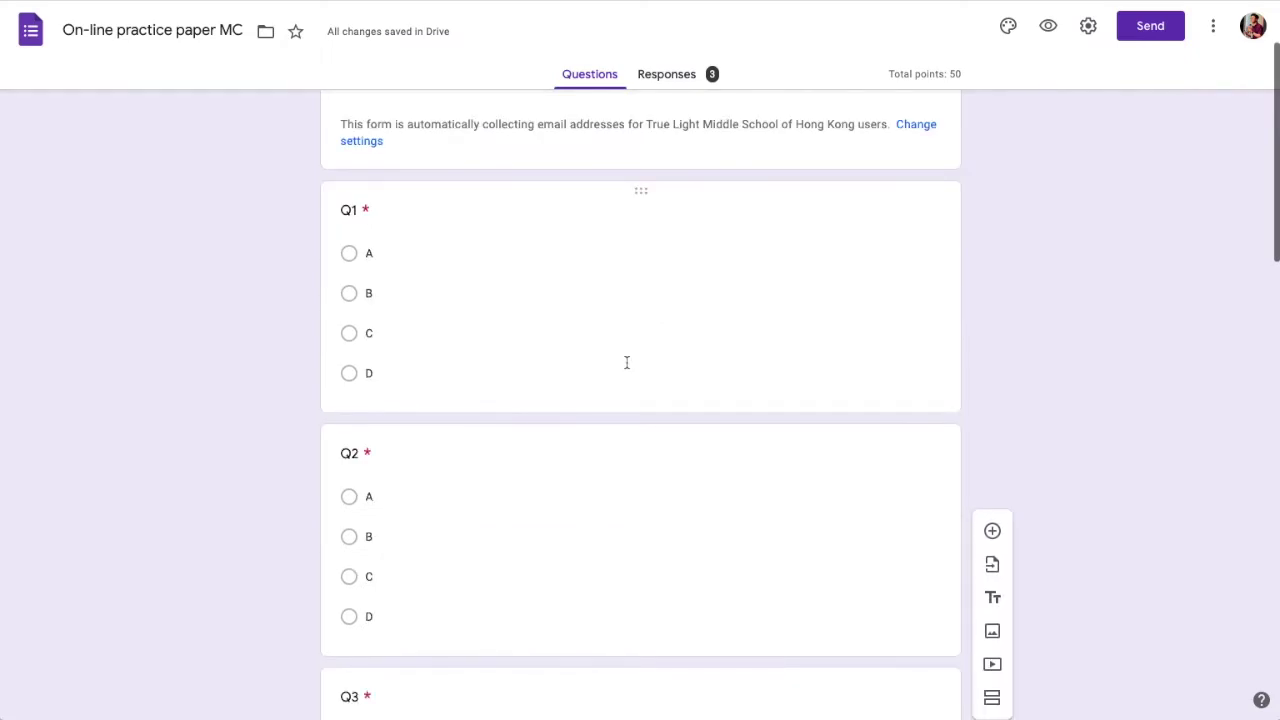
scroll(414, 280, "down", 5)
scroll(414, 294, "up", 5)
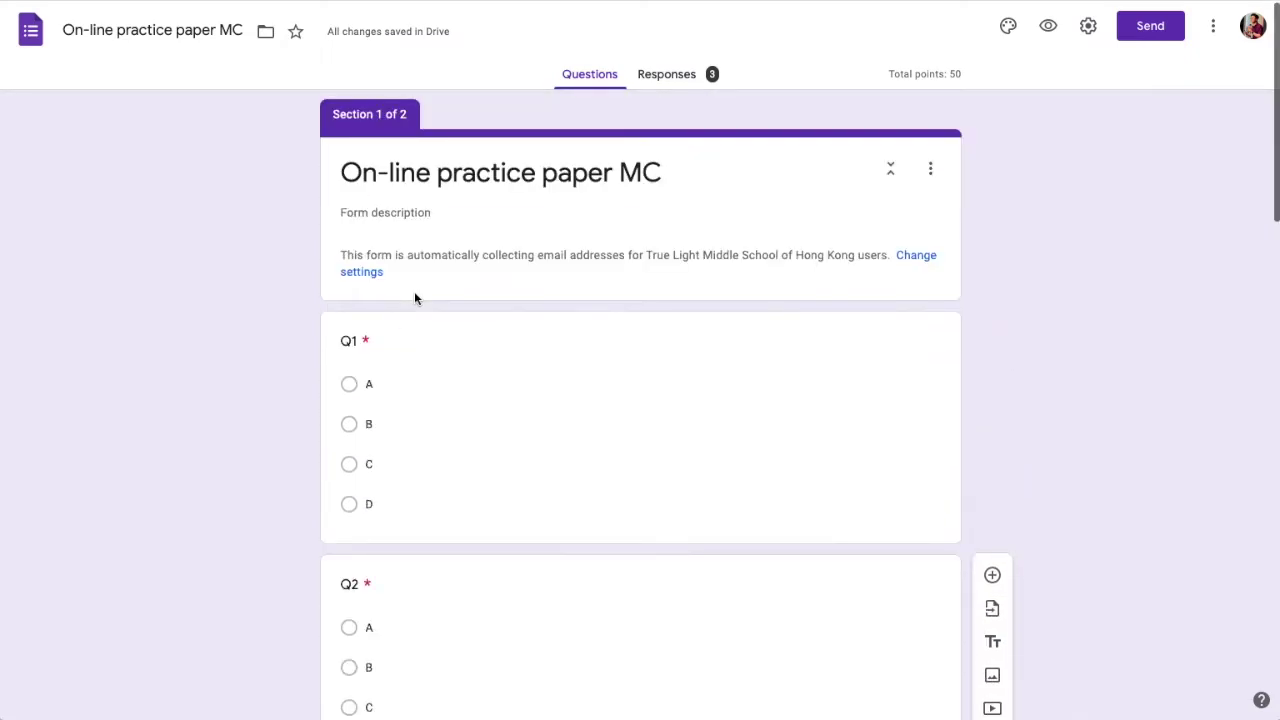
scroll(414, 408, "down", 20)
scroll(411, 523, "up", 18)
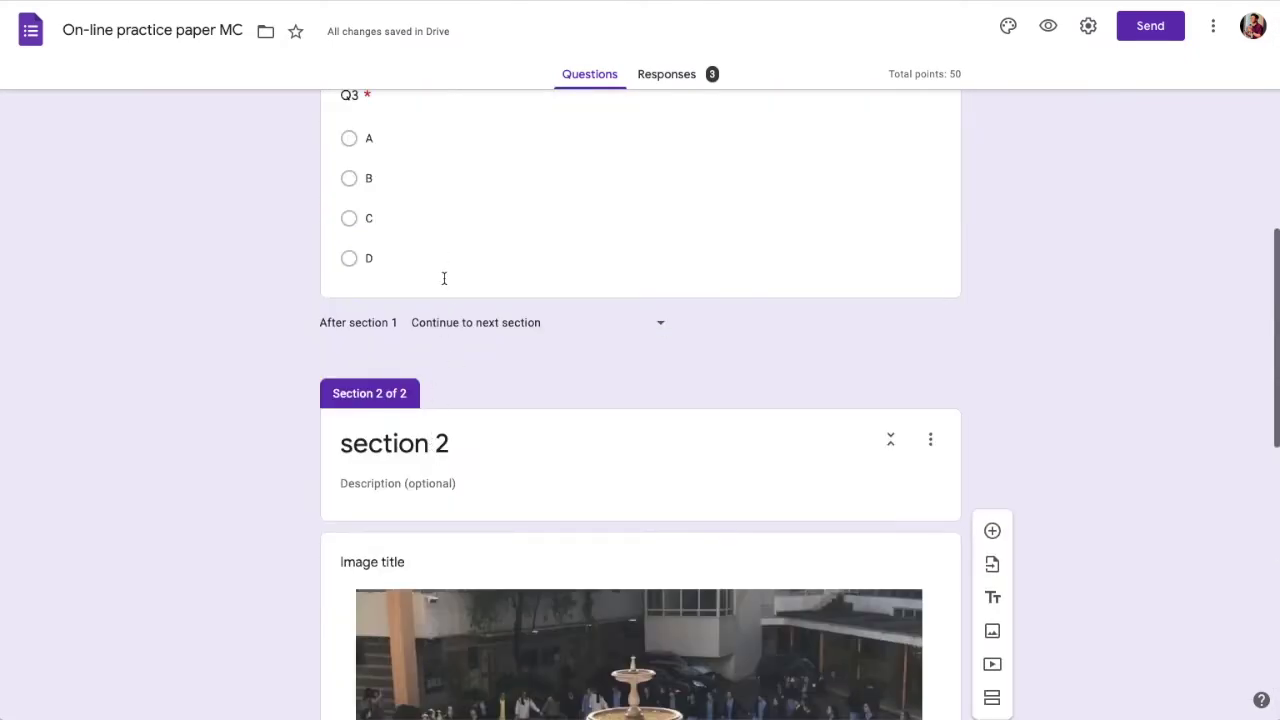
- Open the form's preview and review the order of the questions and answer options in section 1
scroll(414, 428, "down", 8)
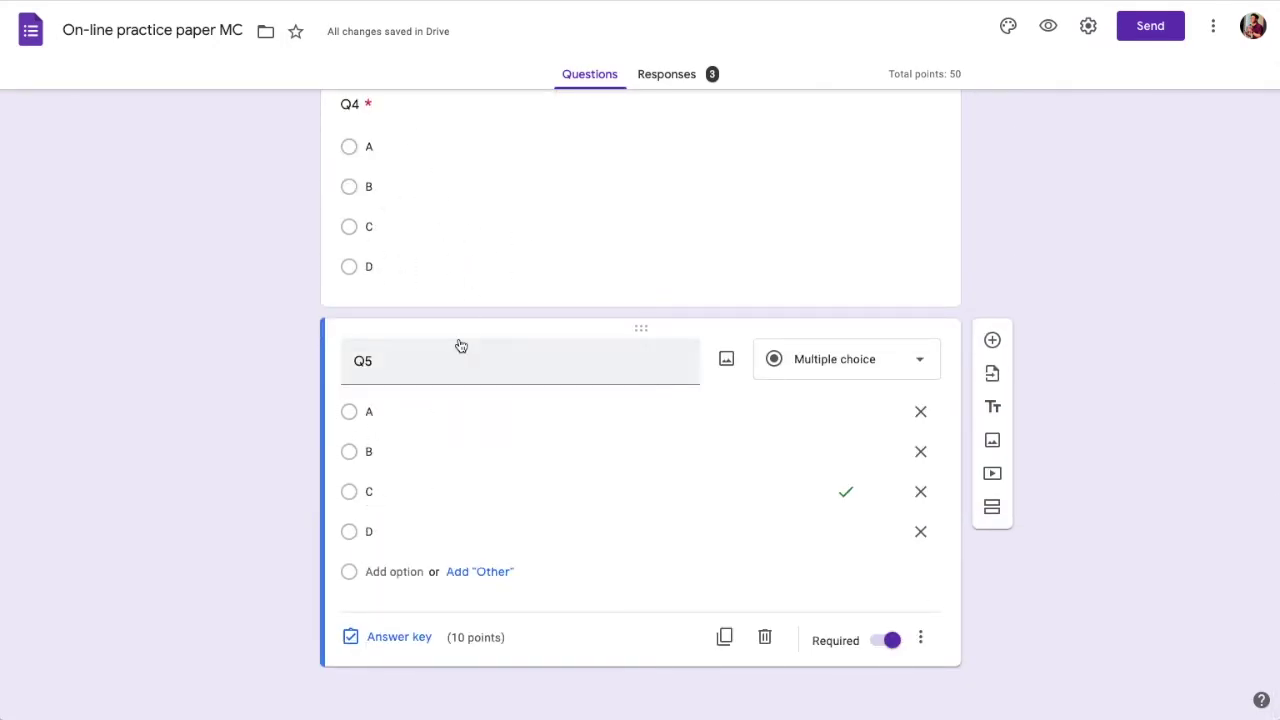
scroll(1067, 430, "up", 10)
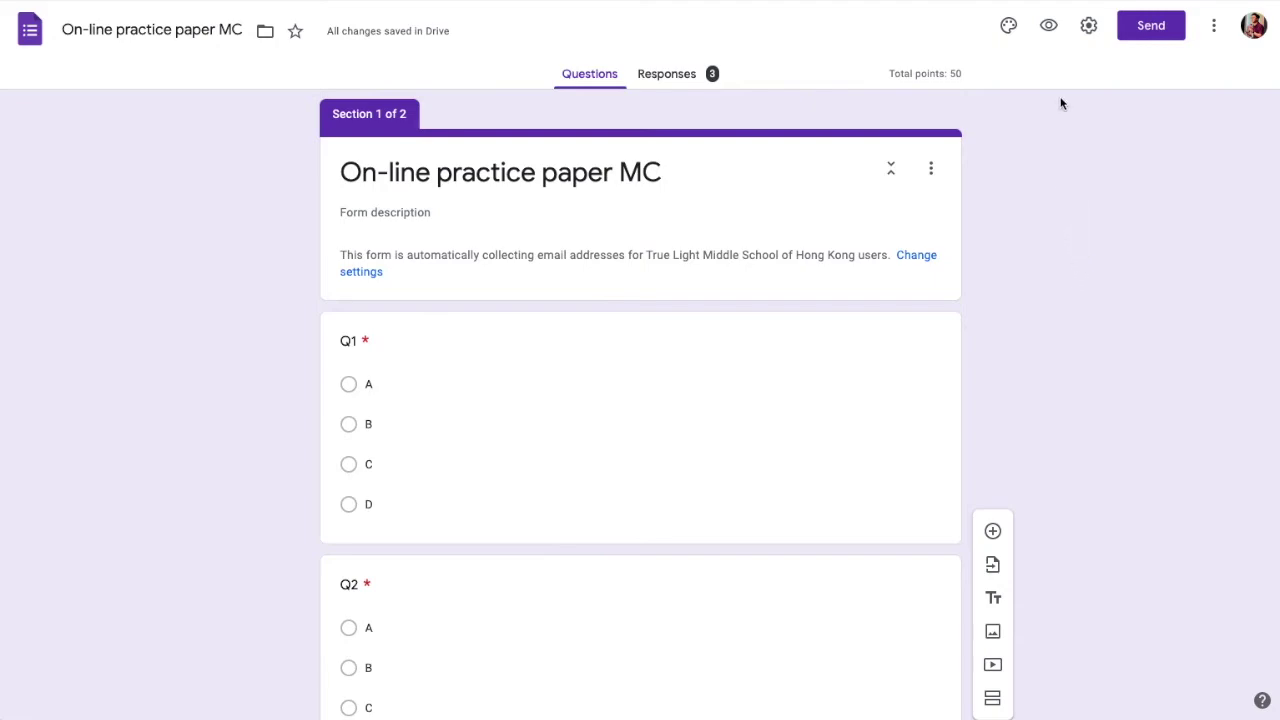
left_click(1048, 28)
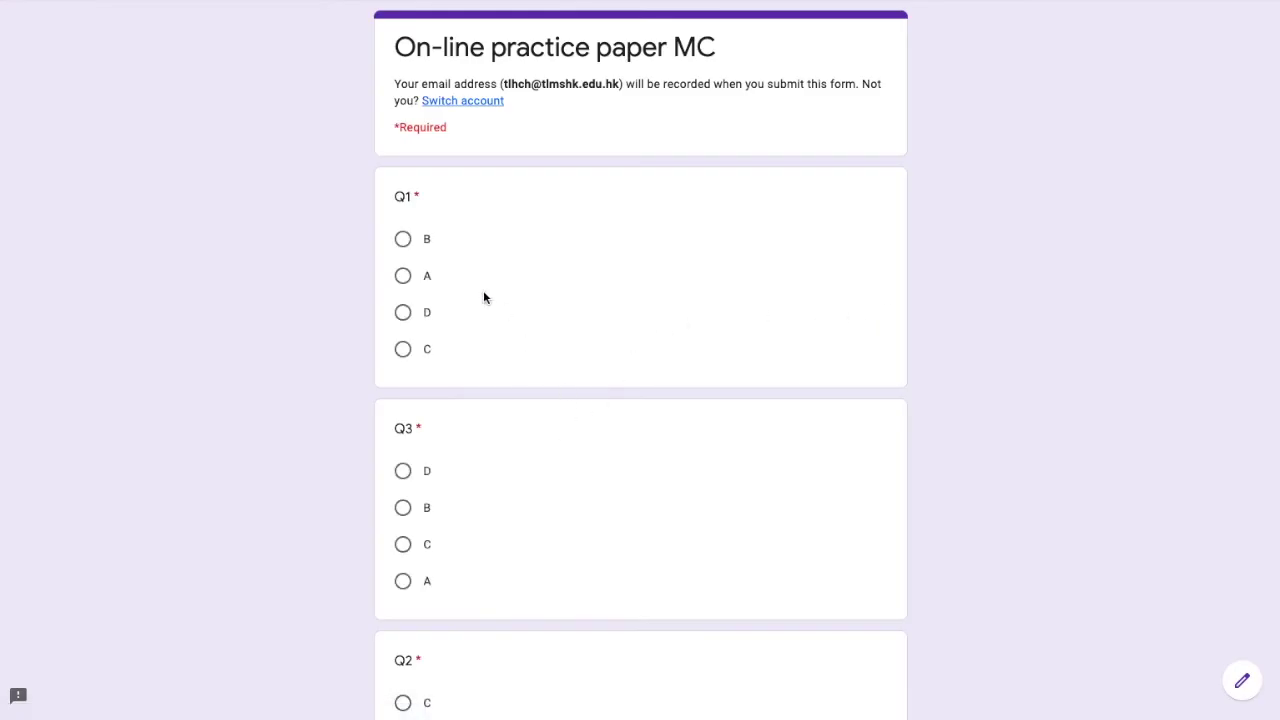
scroll(403, 540, "down", 2)
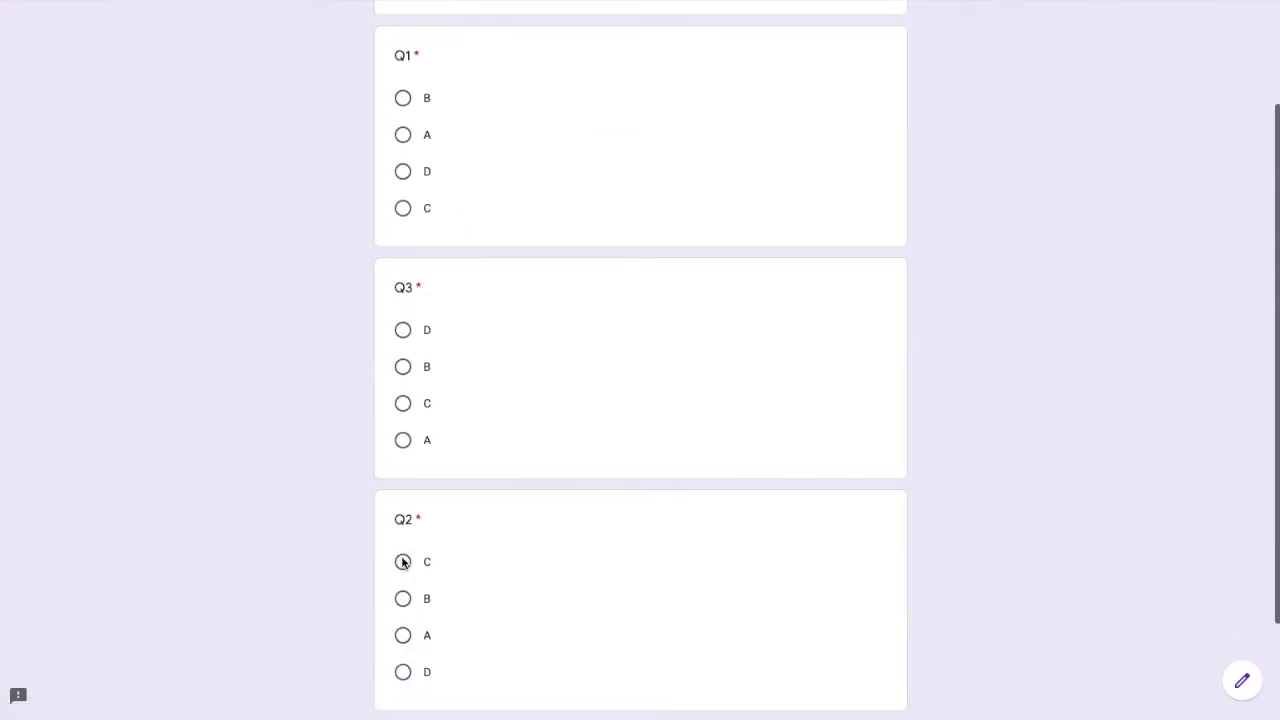
scroll(500, 214, "up", 2)
scroll(405, 240, "down", 4)
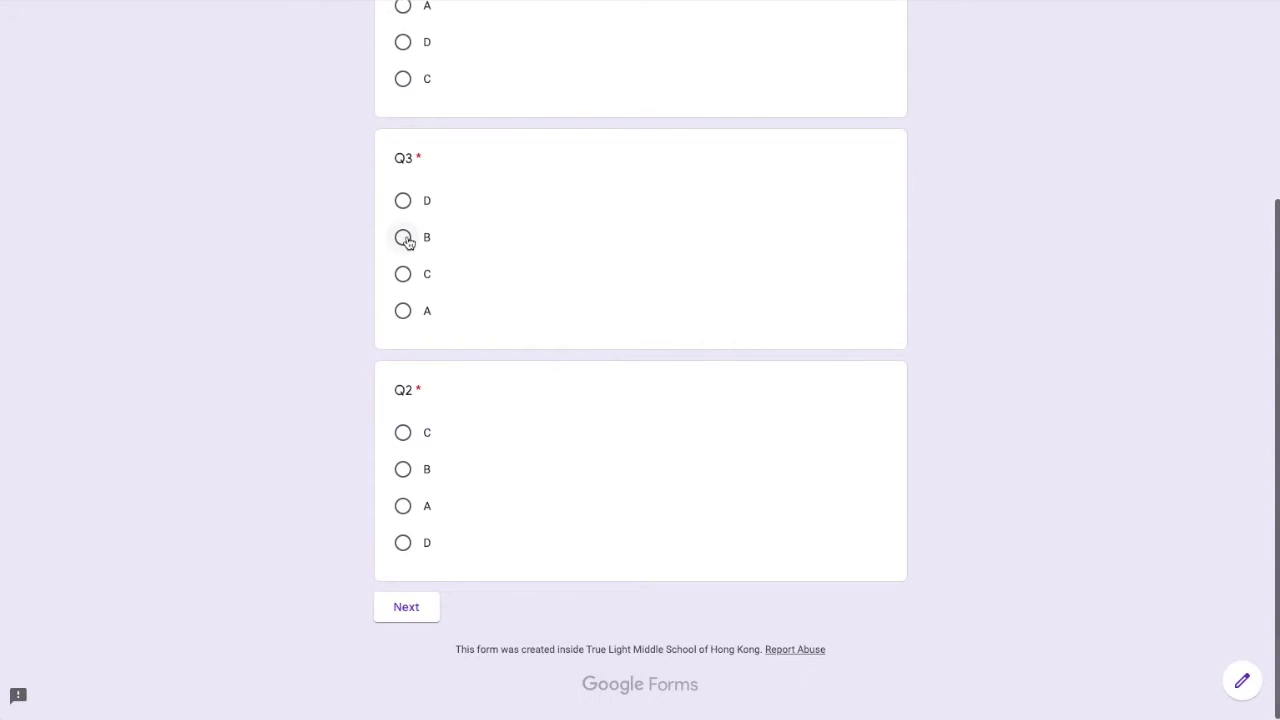
scroll(406, 241, "up", 4)
- Answer Q1 with A, Q3 with C and Q2 with D in the preview, and continue to section 2
left_click(403, 275)
left_click(404, 547)
scroll(411, 640, "down", 4)
left_click(404, 544)
left_click(416, 614)
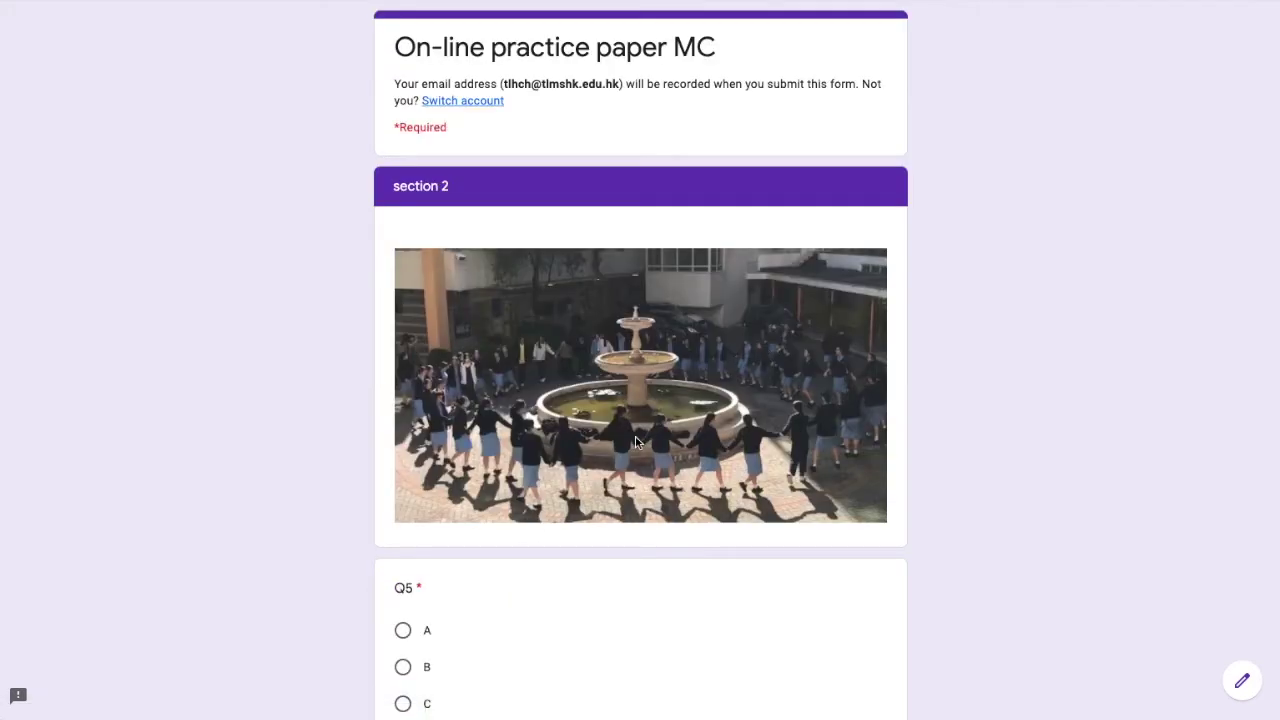
- Answer both Q5 and Q4 with C in section 2 of the preview
scroll(635, 442, "down", 3)
scroll(634, 443, "down", 1)
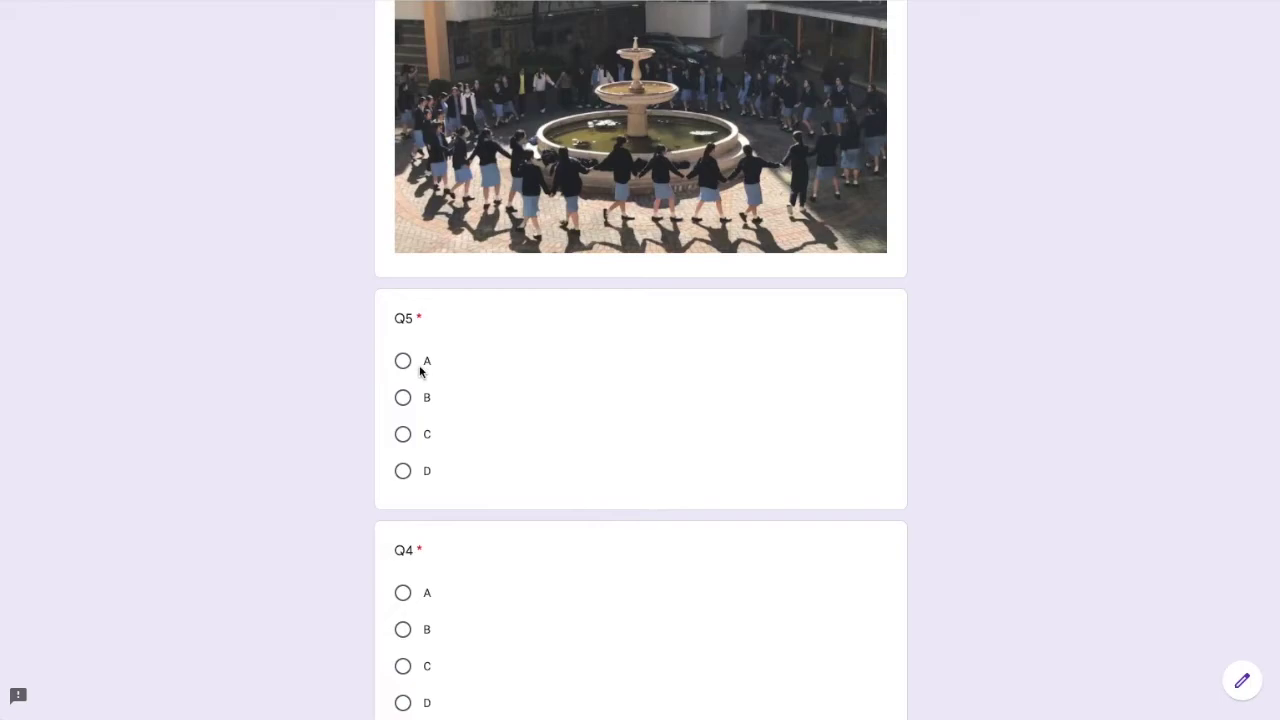
left_click(403, 434)
left_click(403, 666)
- Review the image and question order in section 2, and go back to section 1 to check its questions
scroll(472, 430, "up", 3)
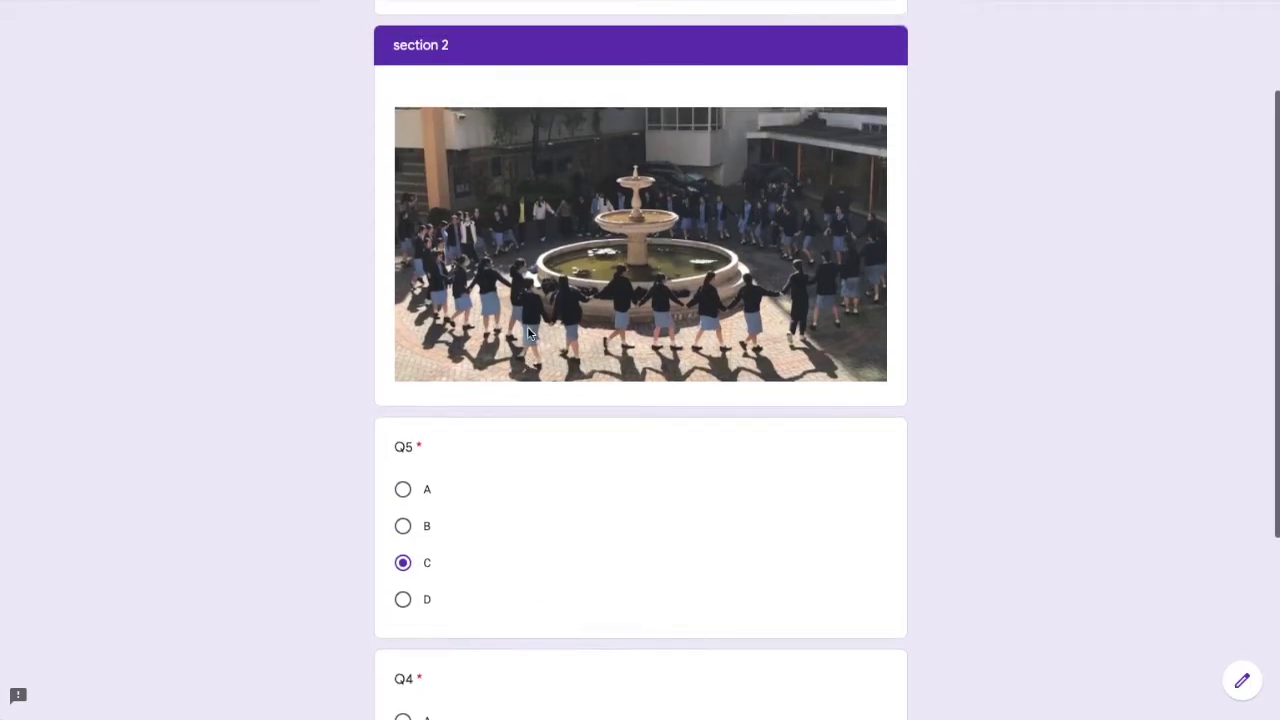
scroll(528, 332, "up", 1)
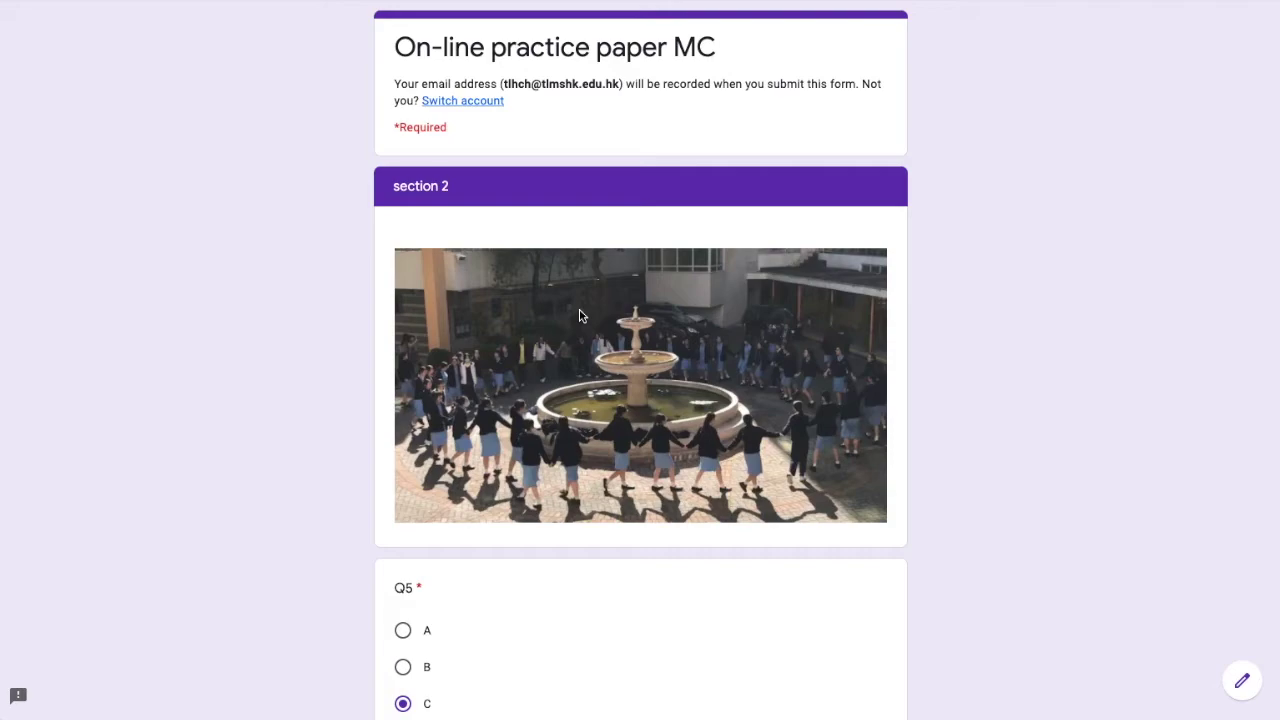
scroll(578, 313, "down", 3)
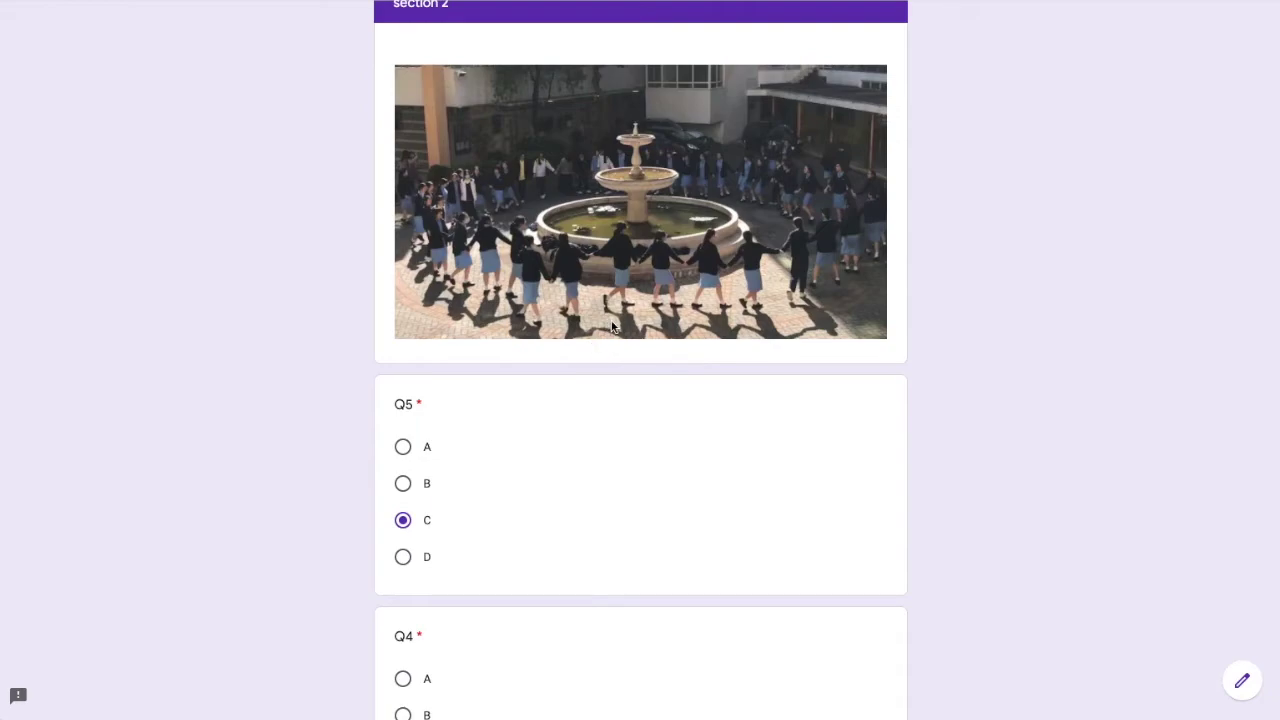
scroll(543, 477, "up", 1)
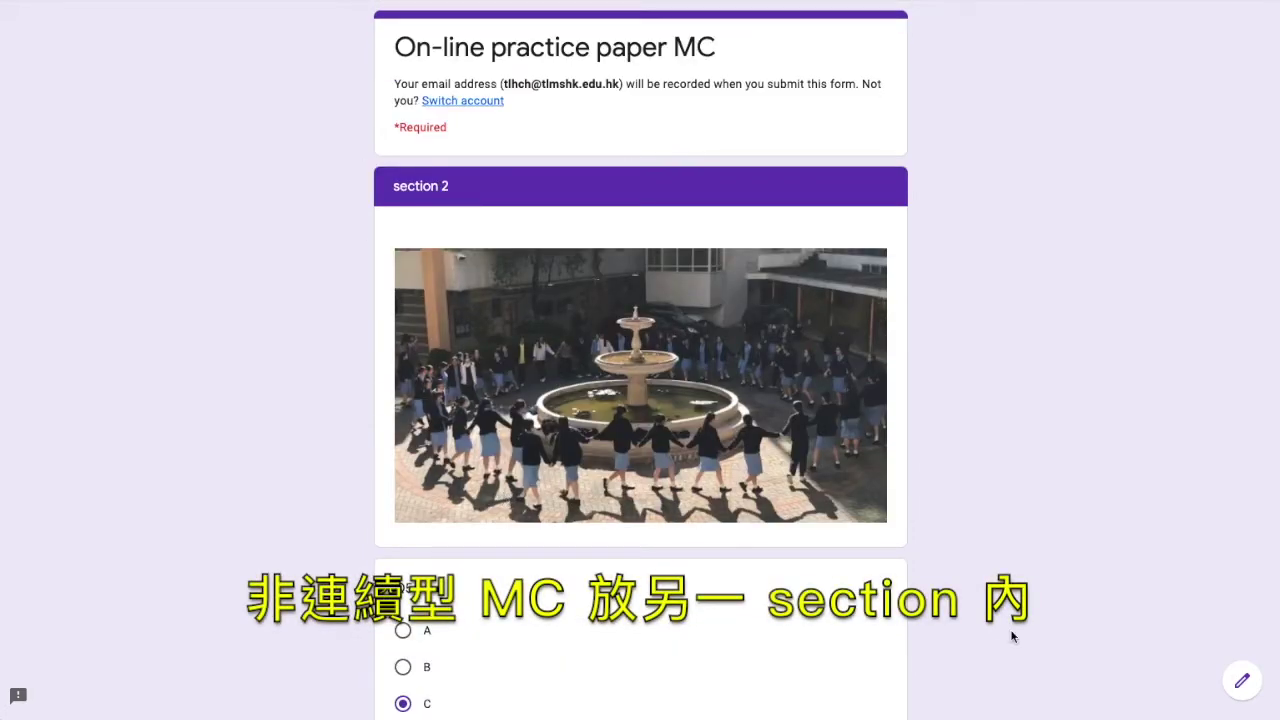
scroll(430, 640, "down", 5)
left_click(410, 610)
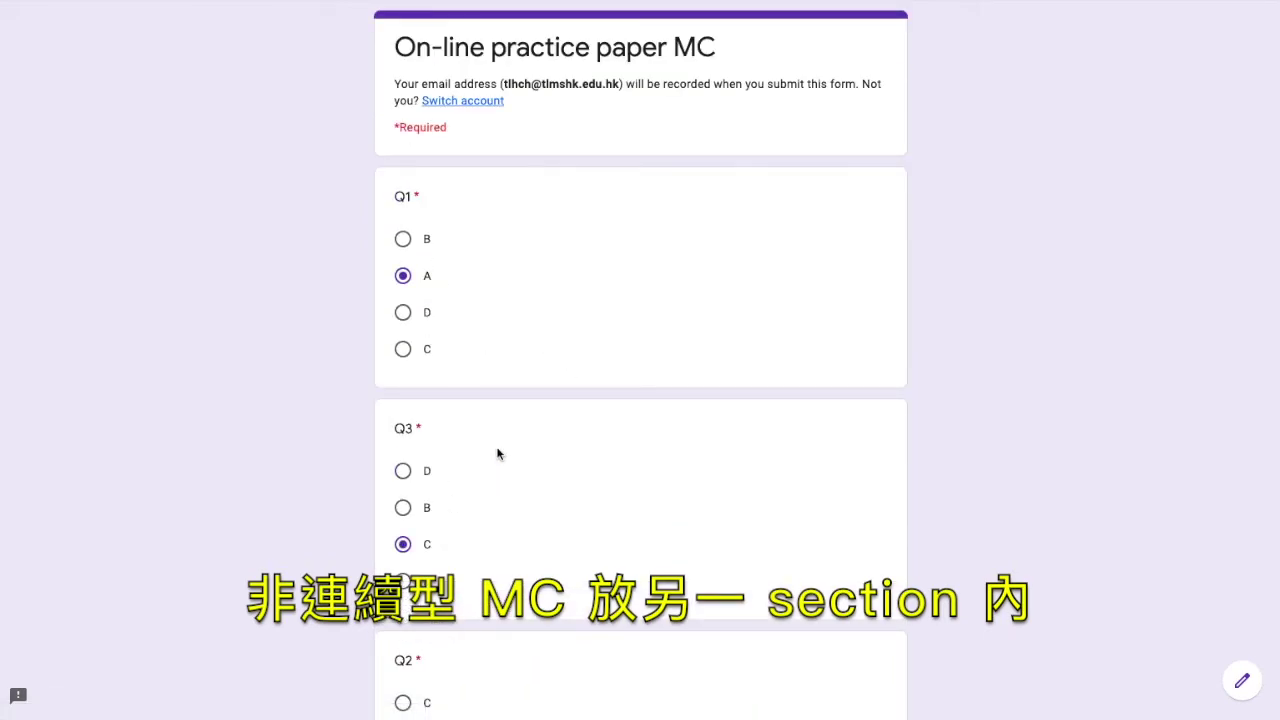
scroll(488, 465, "down", 3)
scroll(490, 514, "up", 3)
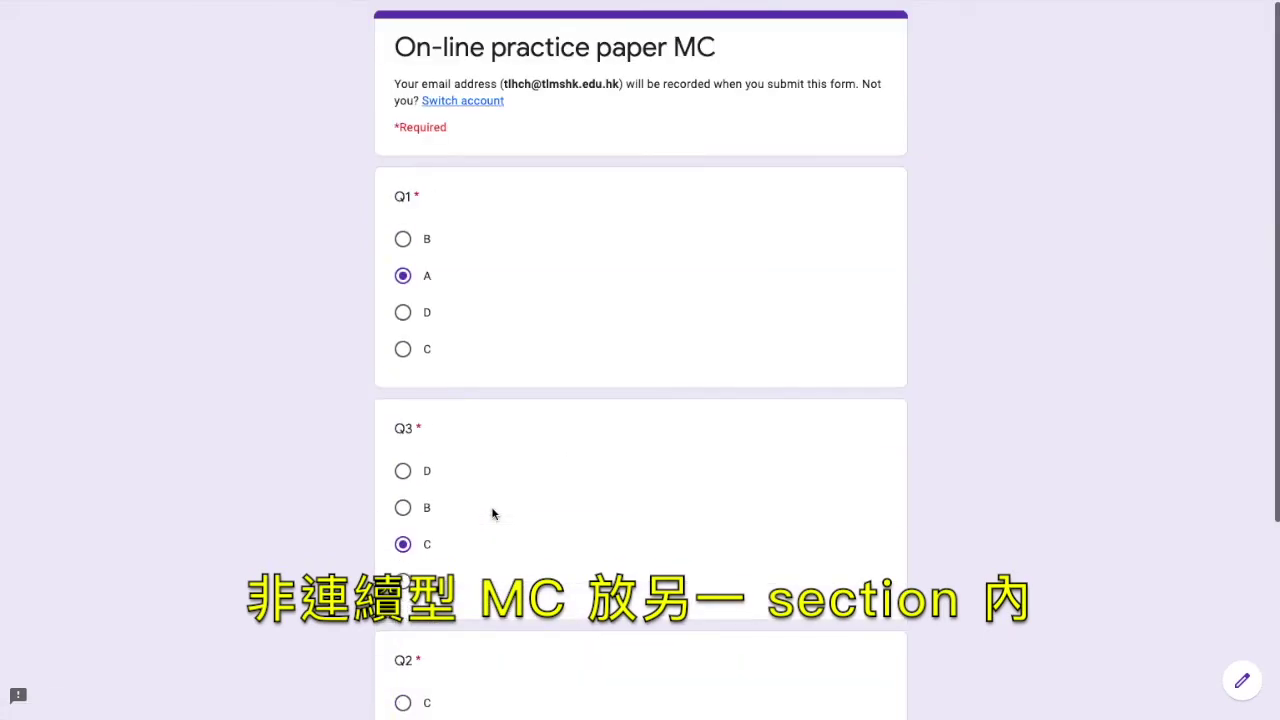
scroll(492, 505, "down", 3)
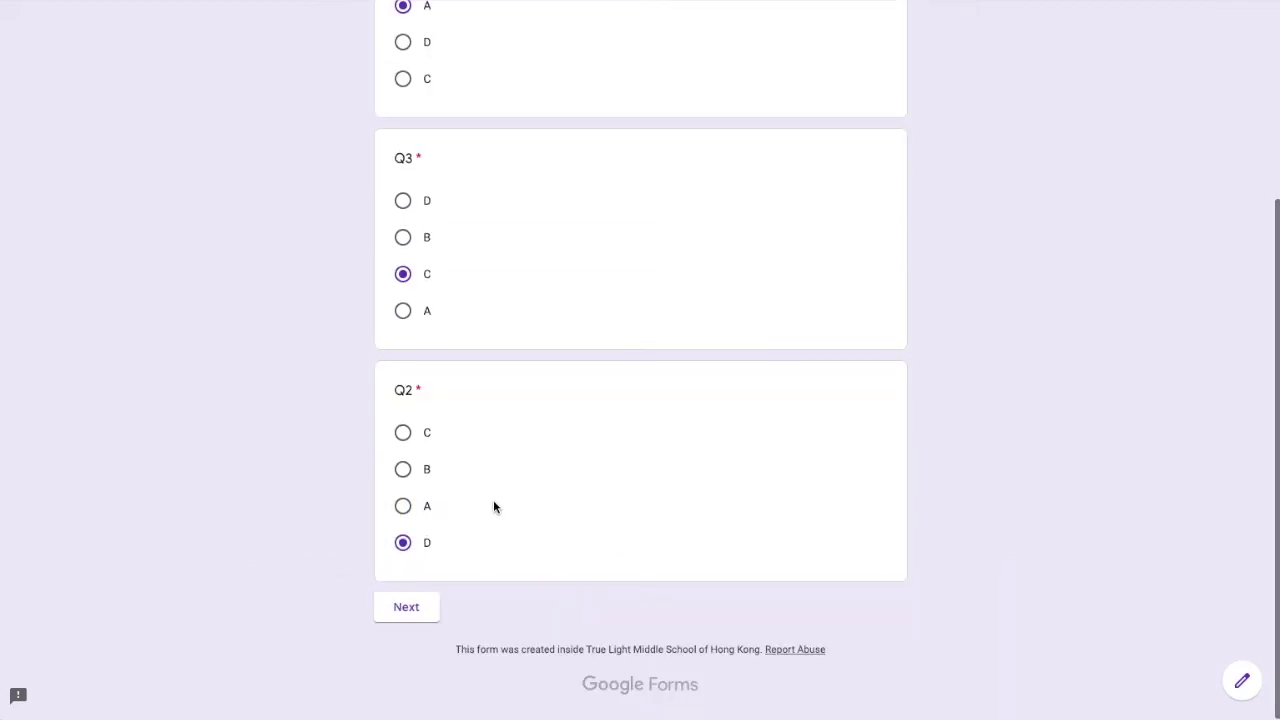
- Return to section 2 of the preview and submit the test response
left_click(408, 610)
scroll(571, 591, "down", 3)
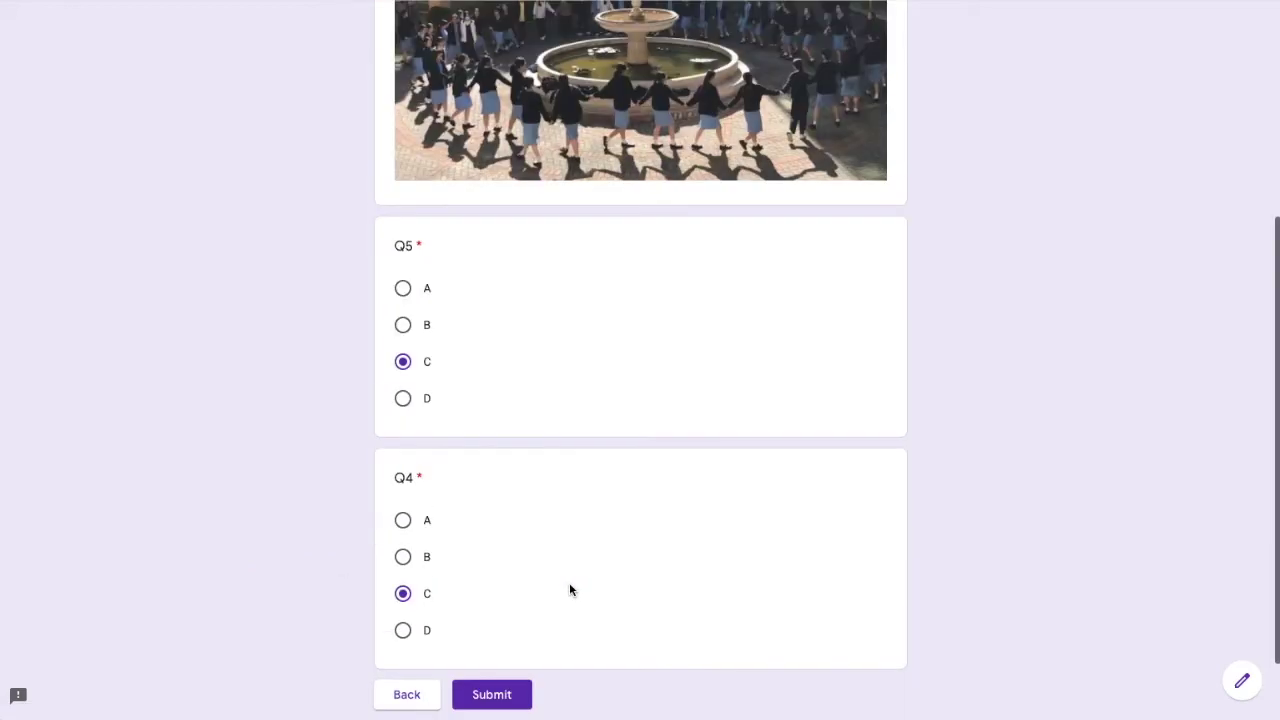
left_click(491, 694)
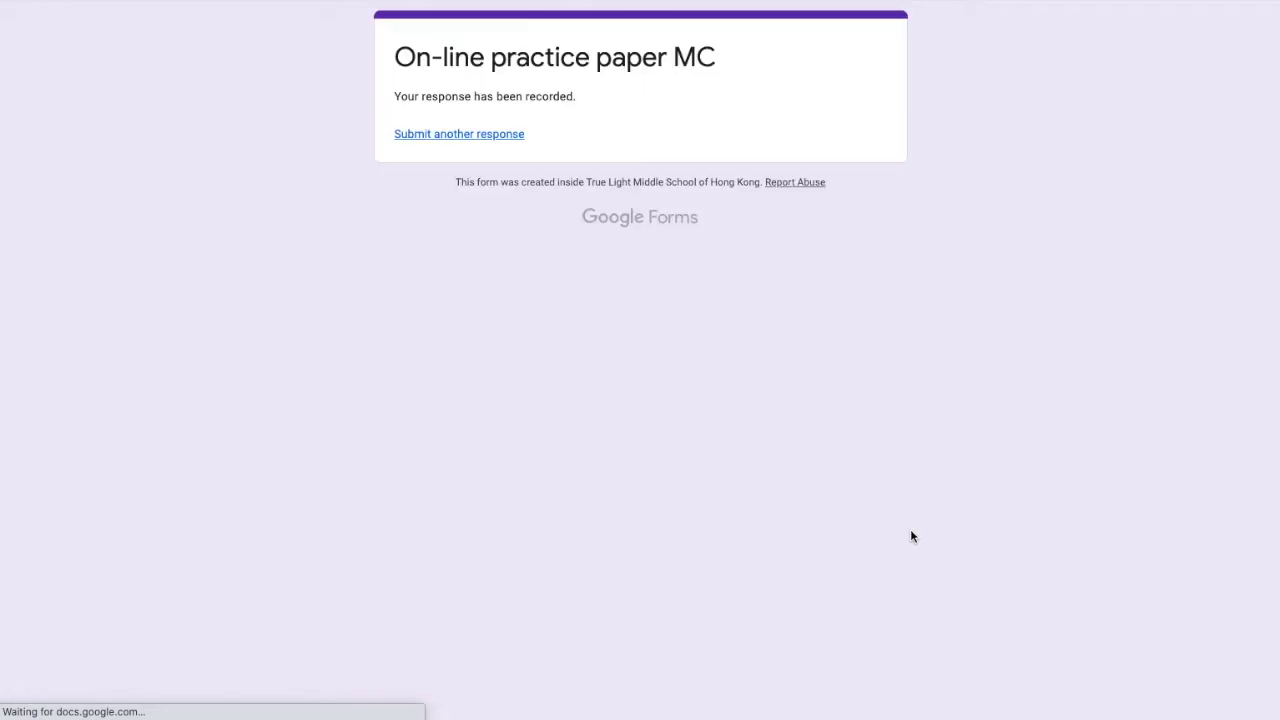
- Back in the form editor, open the form's settings and look through the Presentation, Quizzes and General options, including Response receipts
left_click(739, 3)
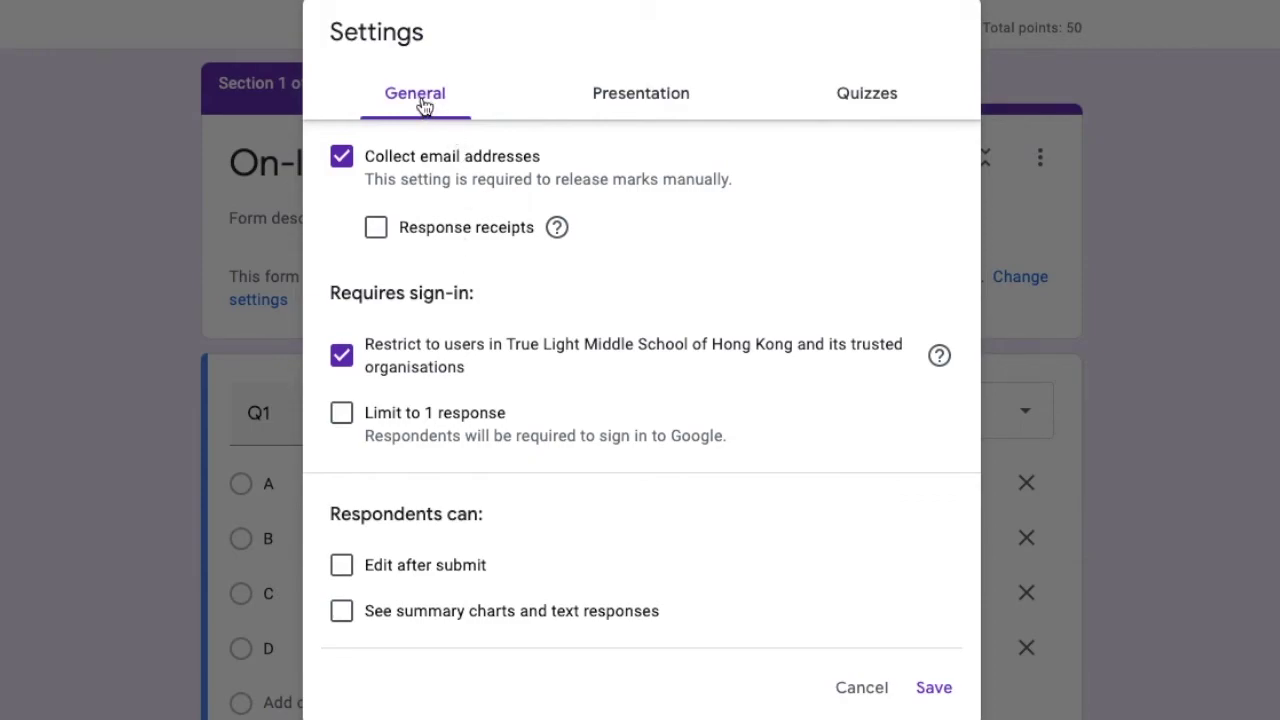
left_click(677, 106)
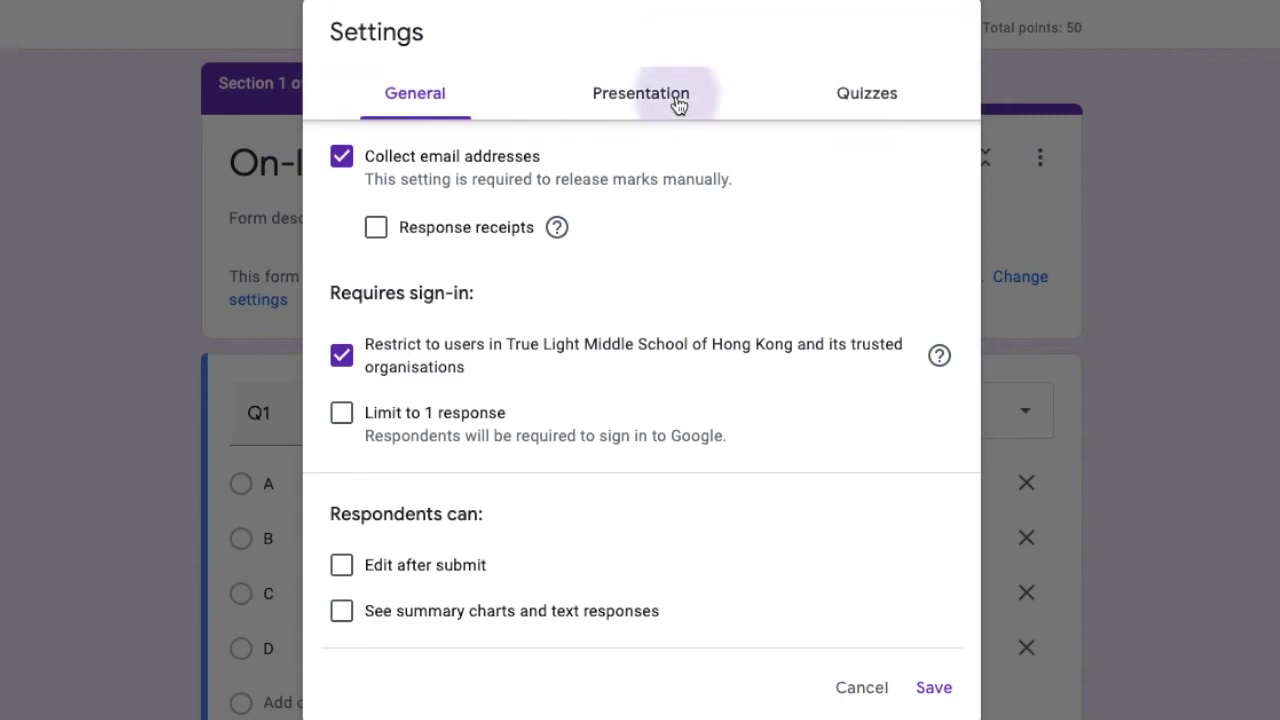
left_click(866, 100)
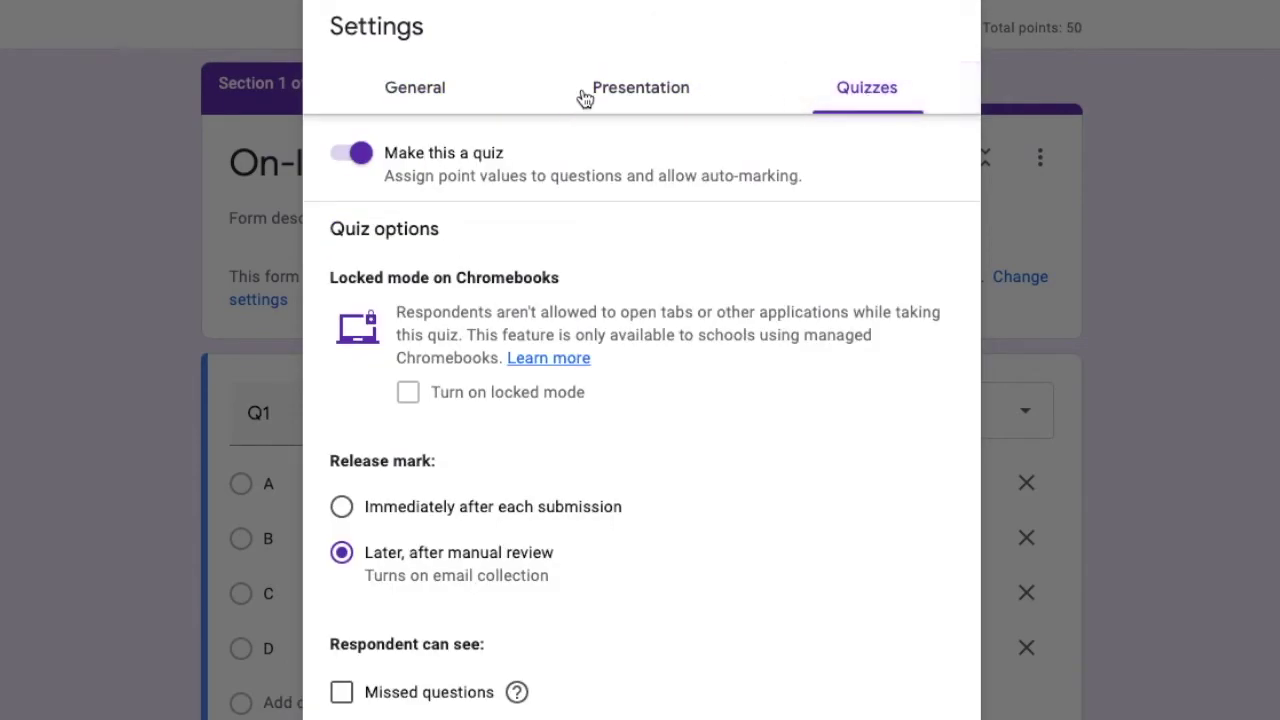
left_click(414, 100)
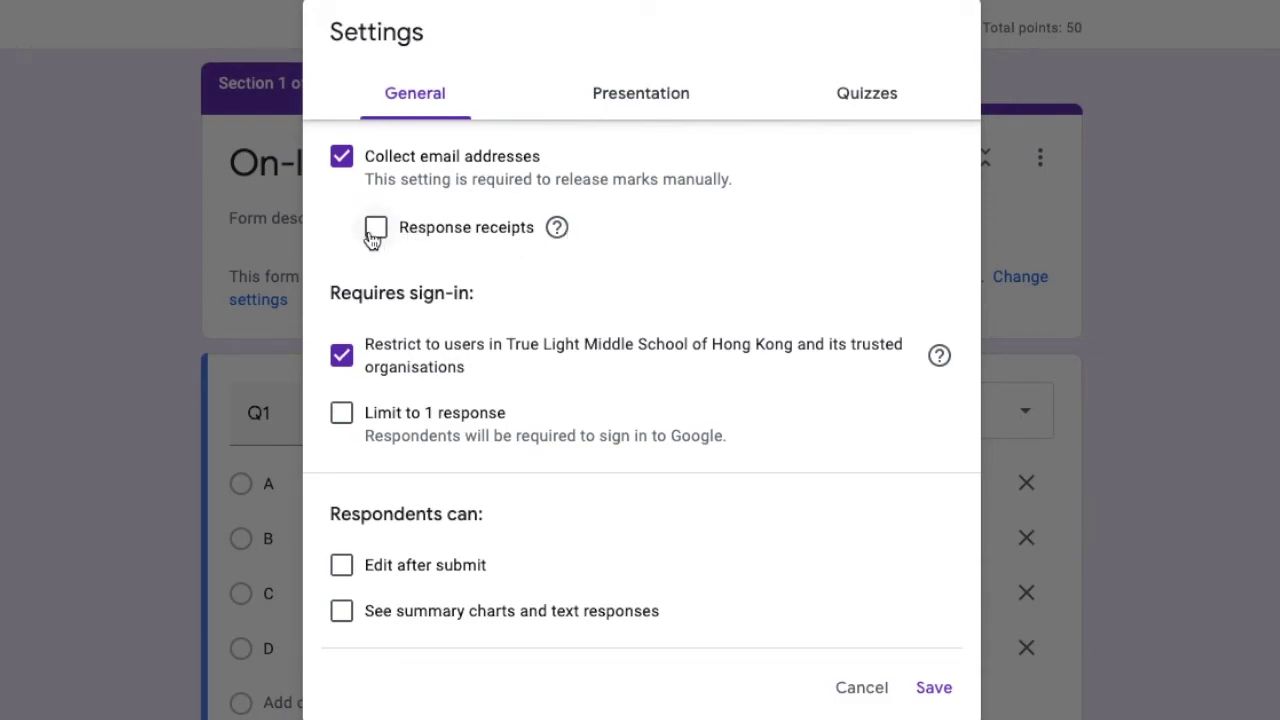
mouse_move(565, 230)
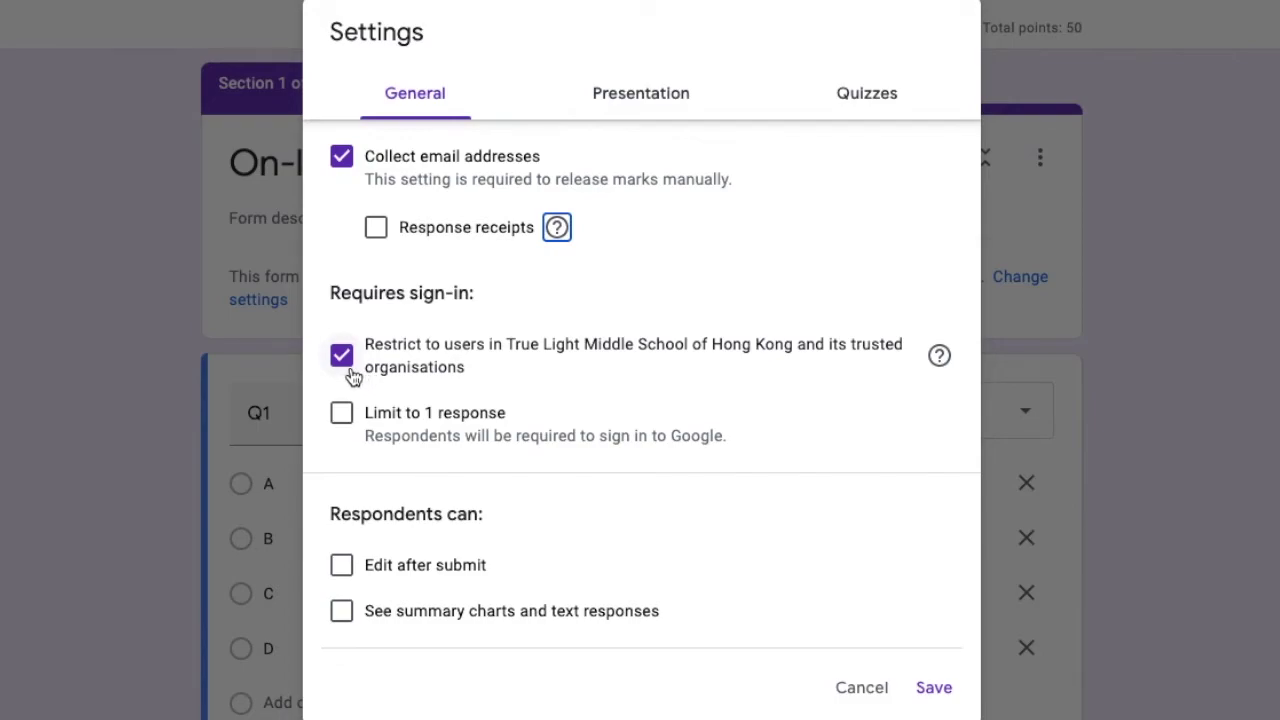
- Limit the form to 1 response per respondent in the general settings
left_click(342, 418)
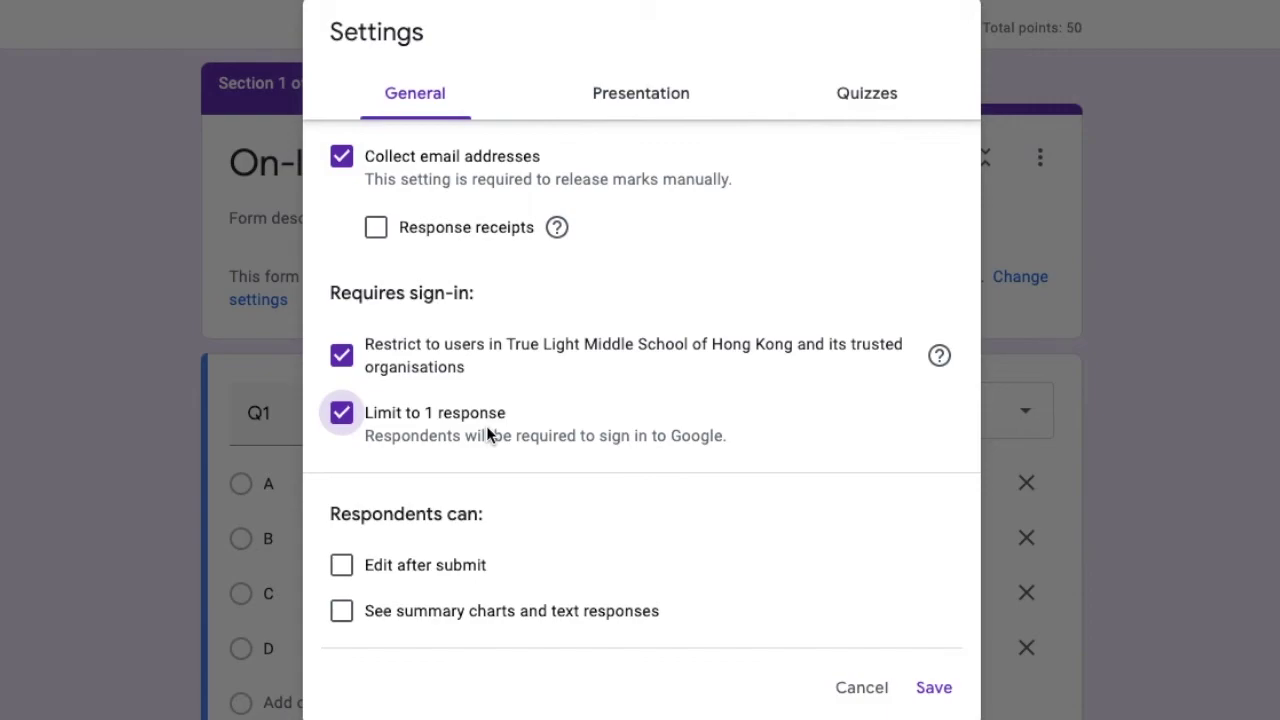
left_click(350, 427)
left_click(341, 426)
- Try out the Edit after submit and See summary charts and text responses permissions, leaving both disabled
left_click(346, 578)
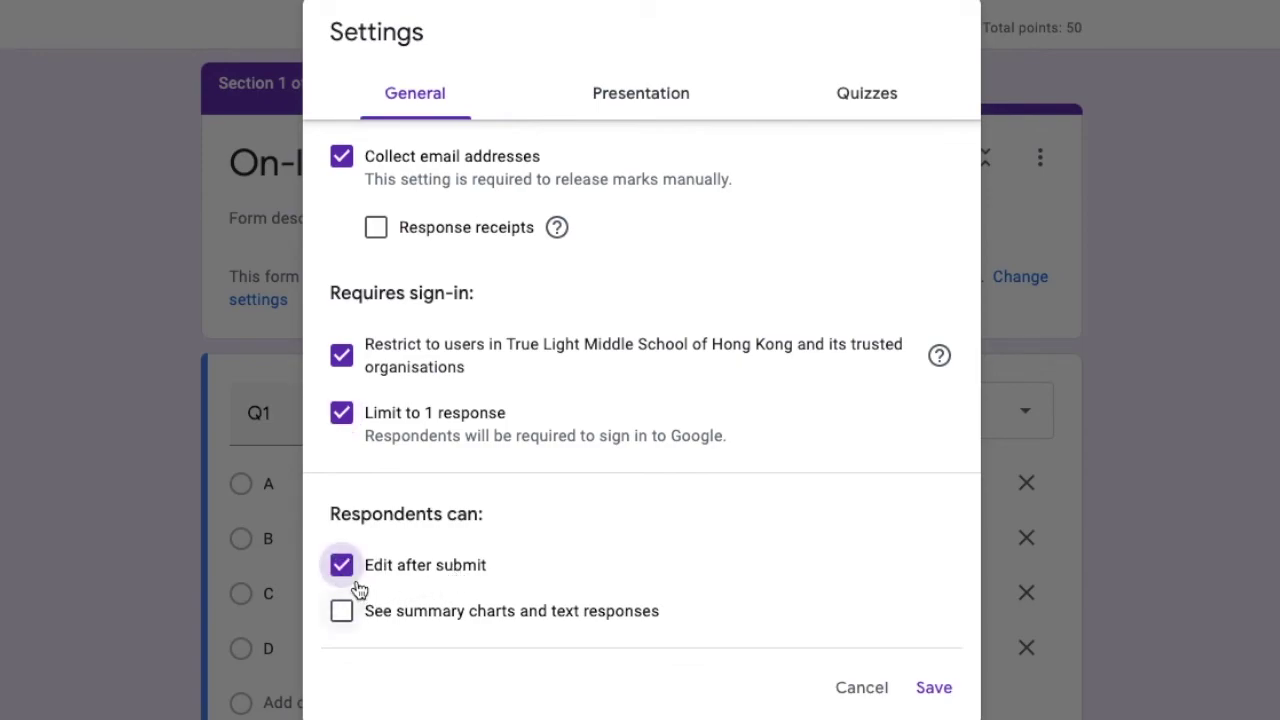
left_click(342, 575)
left_click(341, 572)
left_click(345, 577)
left_click(344, 620)
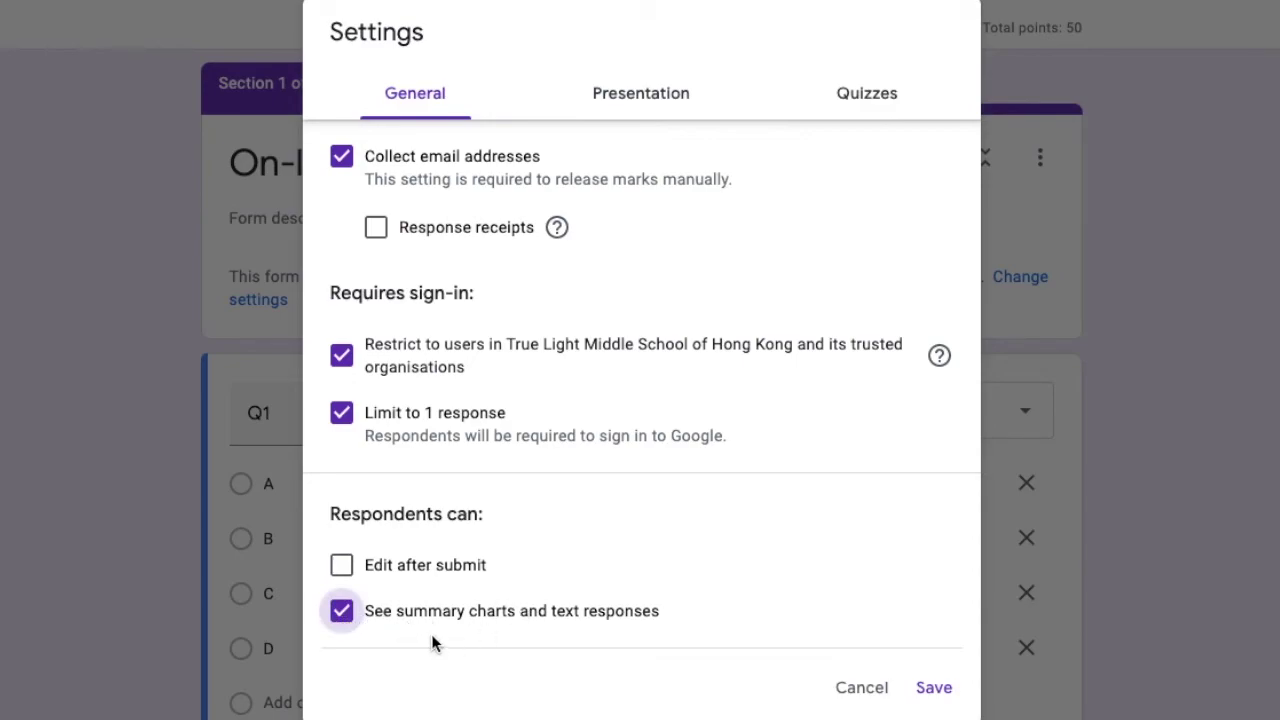
left_click(343, 617)
- Enable Show progress bar in the form's presentation settings and save them
left_click(650, 104)
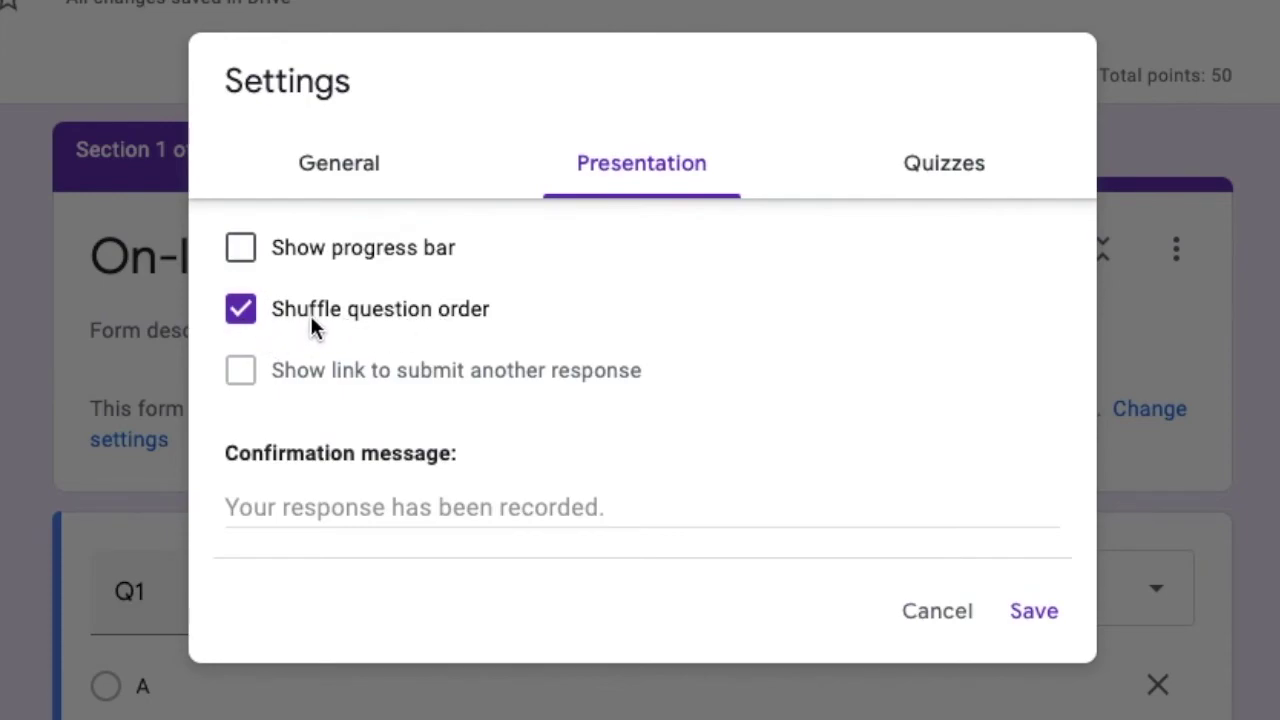
left_click(249, 258)
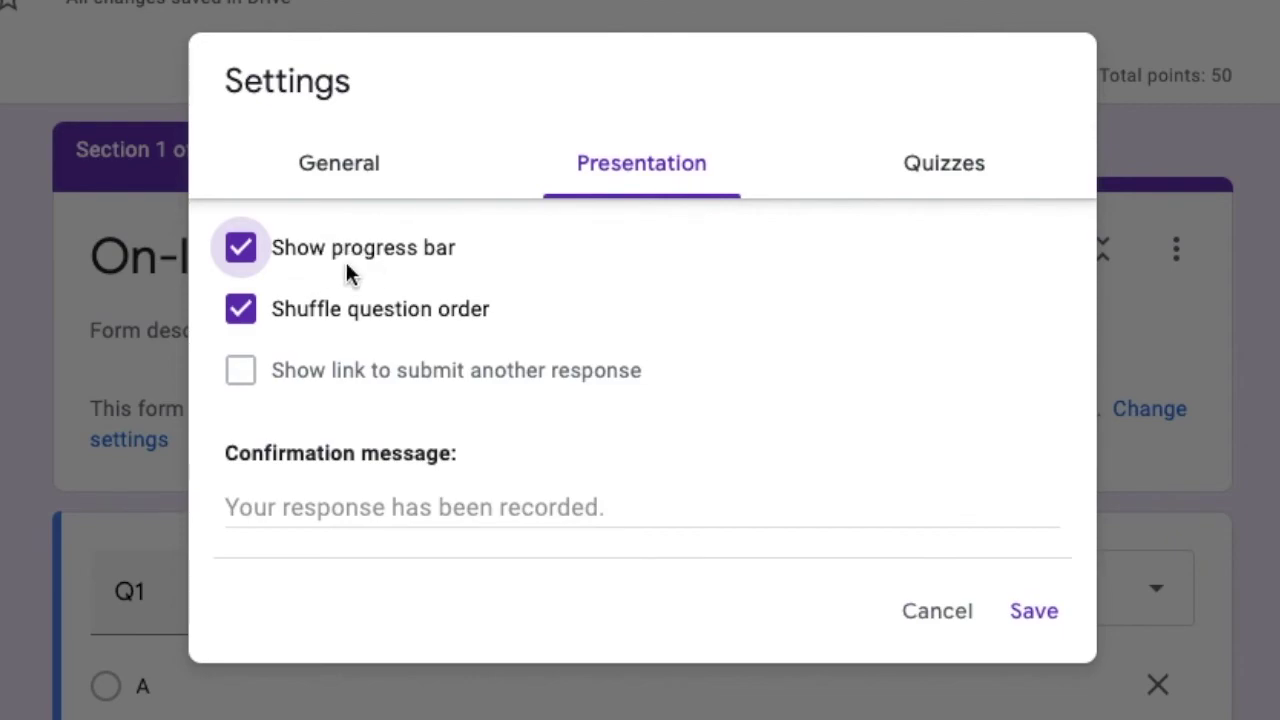
left_click(1032, 611)
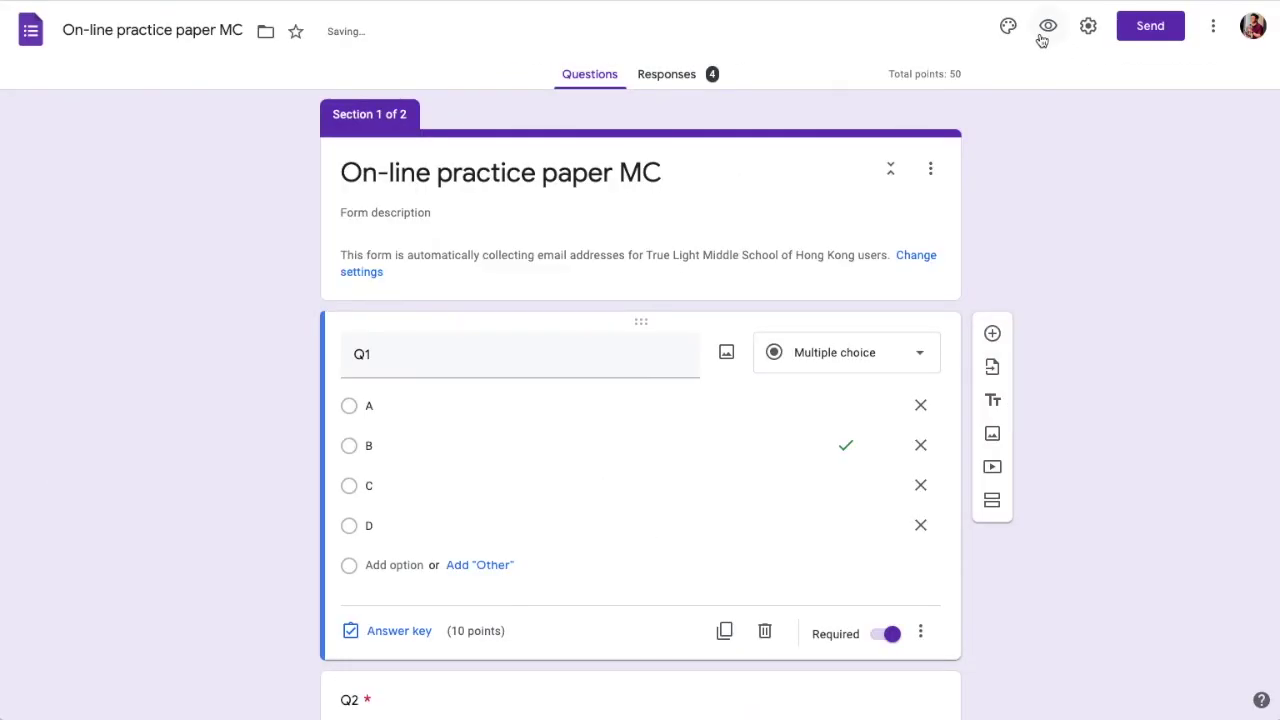
- Preview the form, answer Q3 with A and Q2 with C, and leave the preview without submitting
left_click(1048, 28)
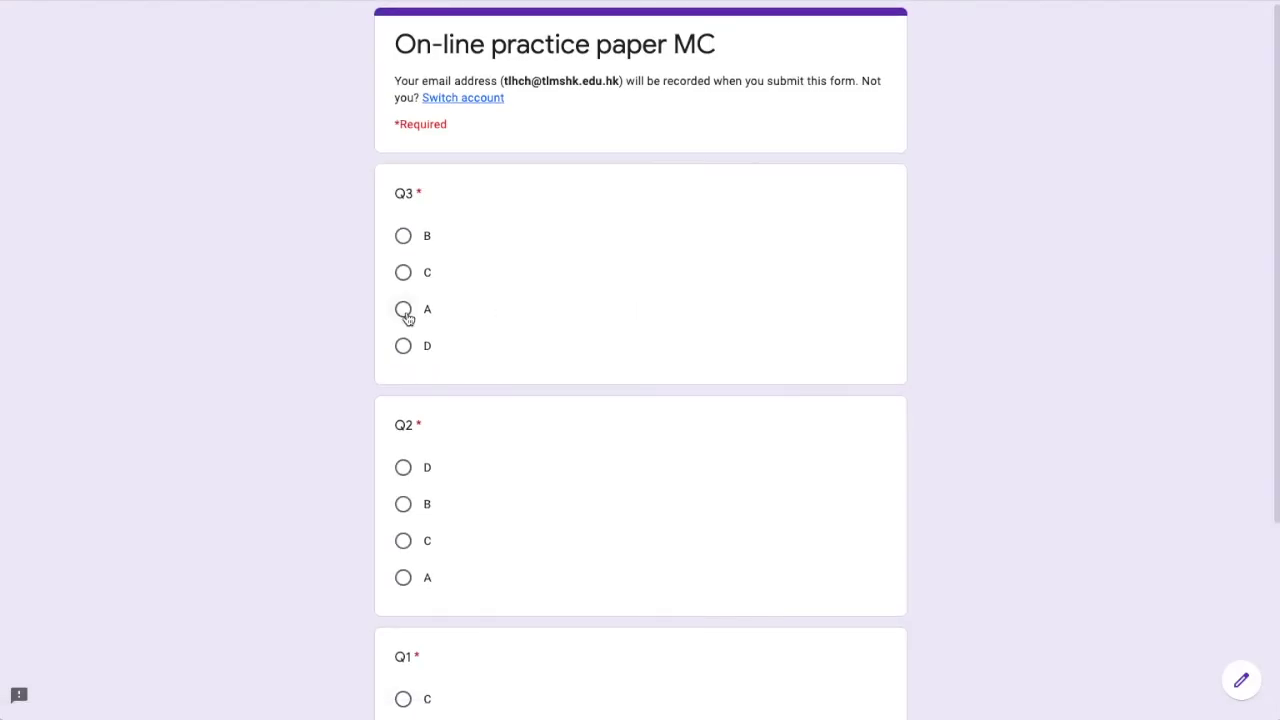
left_click(404, 311)
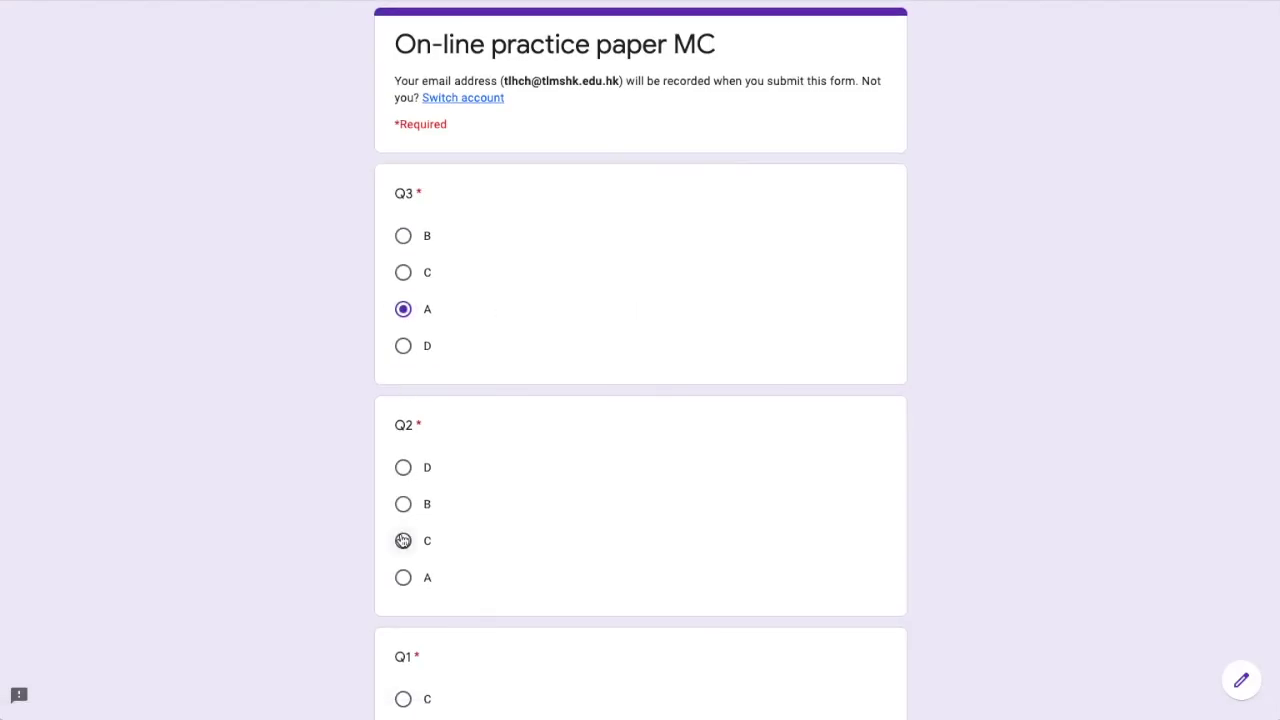
left_click(403, 540)
scroll(403, 545, "down", 2)
left_click(410, 588)
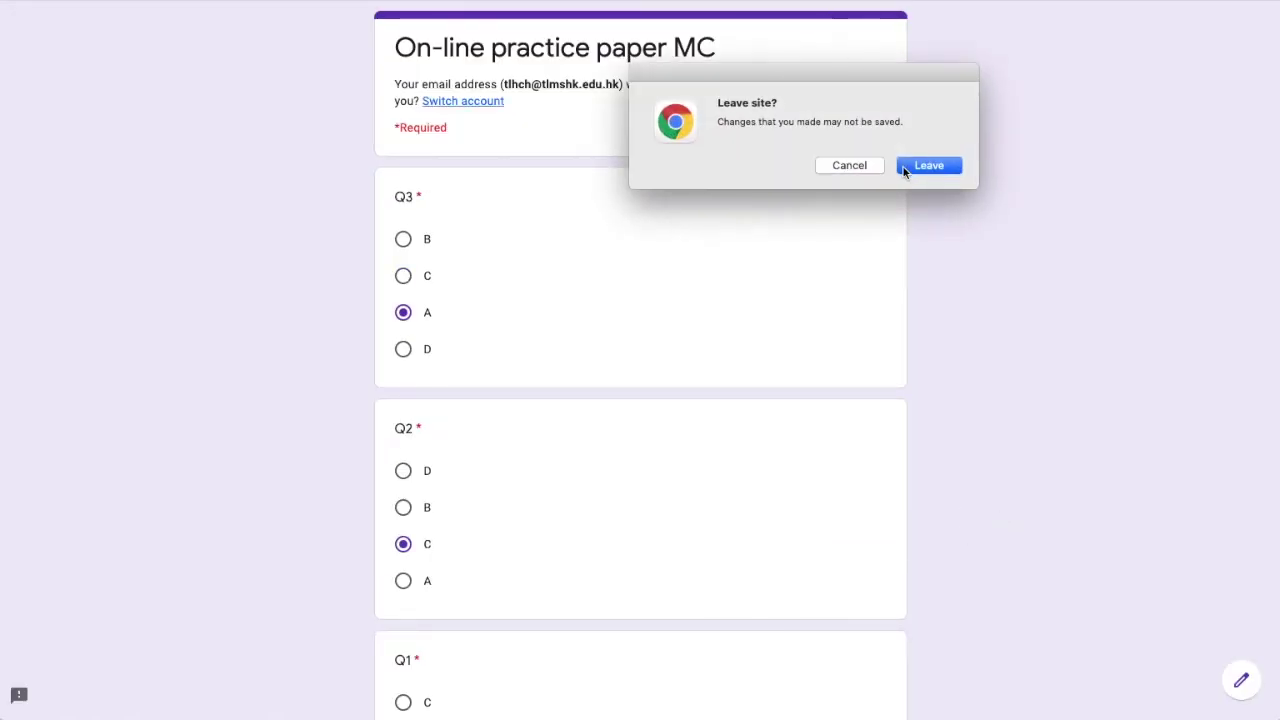
left_click(904, 168)
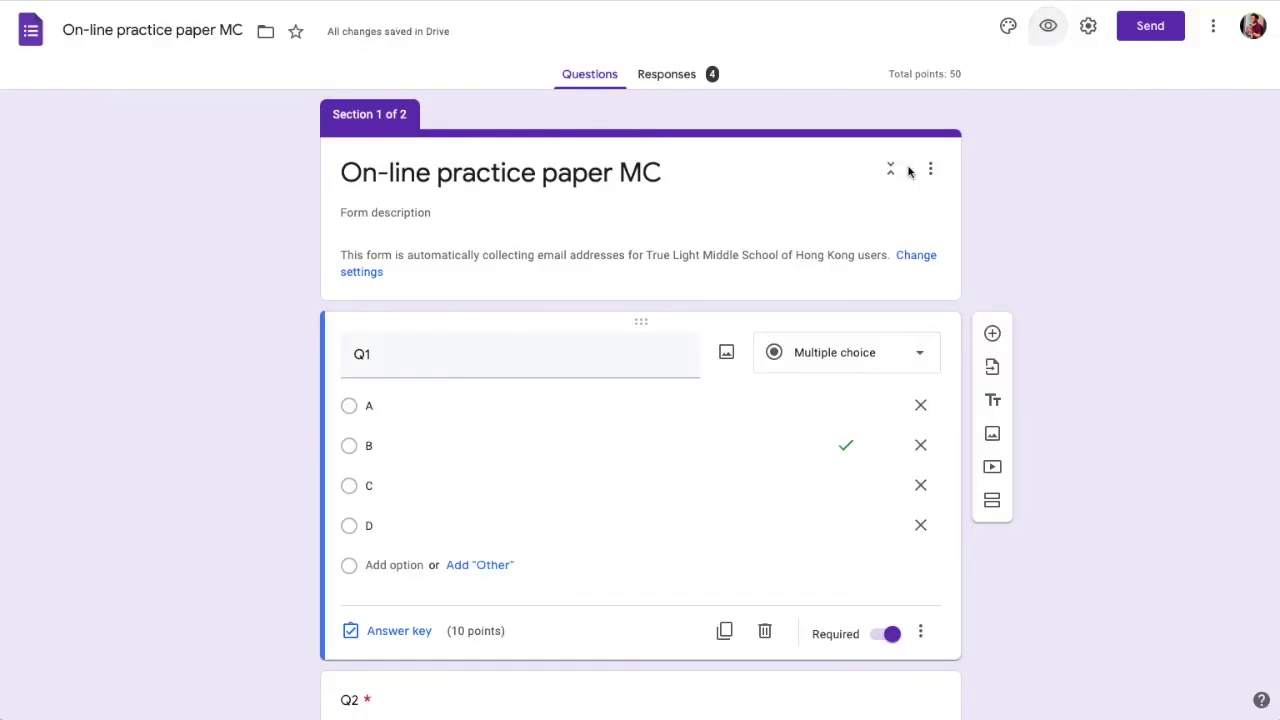
- Review the presentation settings again and, in the quiz options, try releasing marks immediately before switching back to Later, after manual review
left_click(1087, 30)
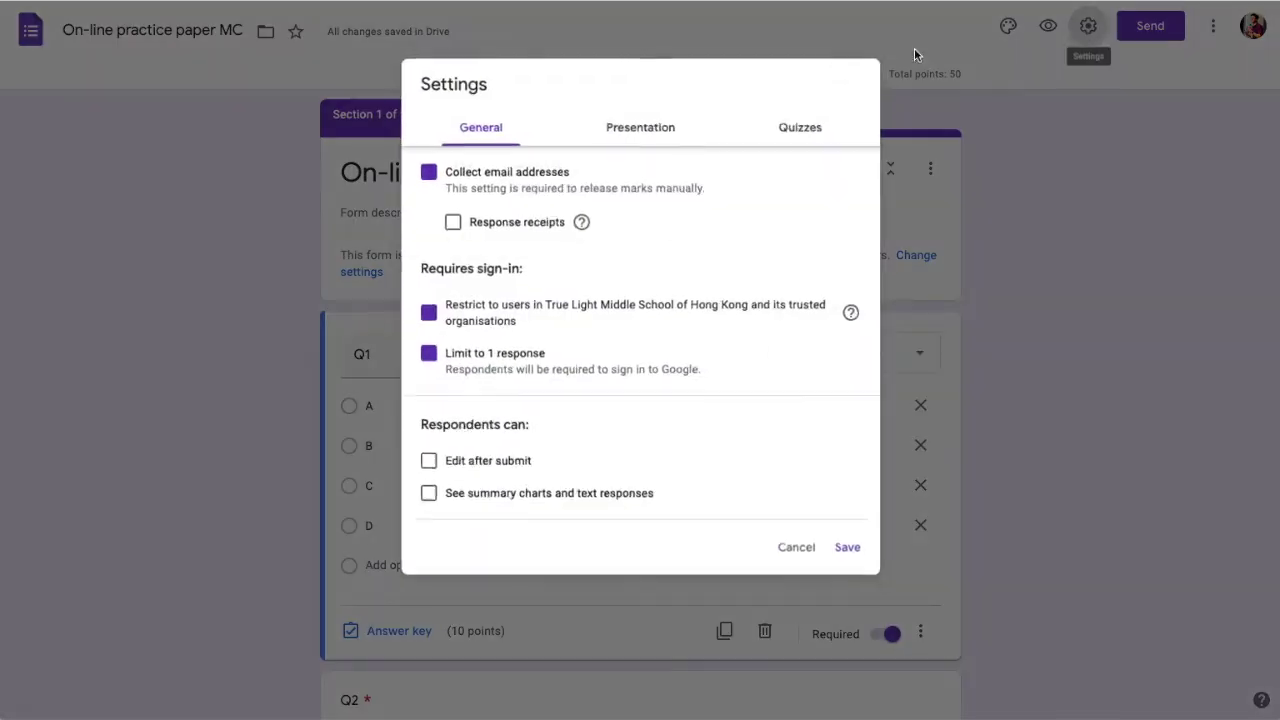
left_click(640, 128)
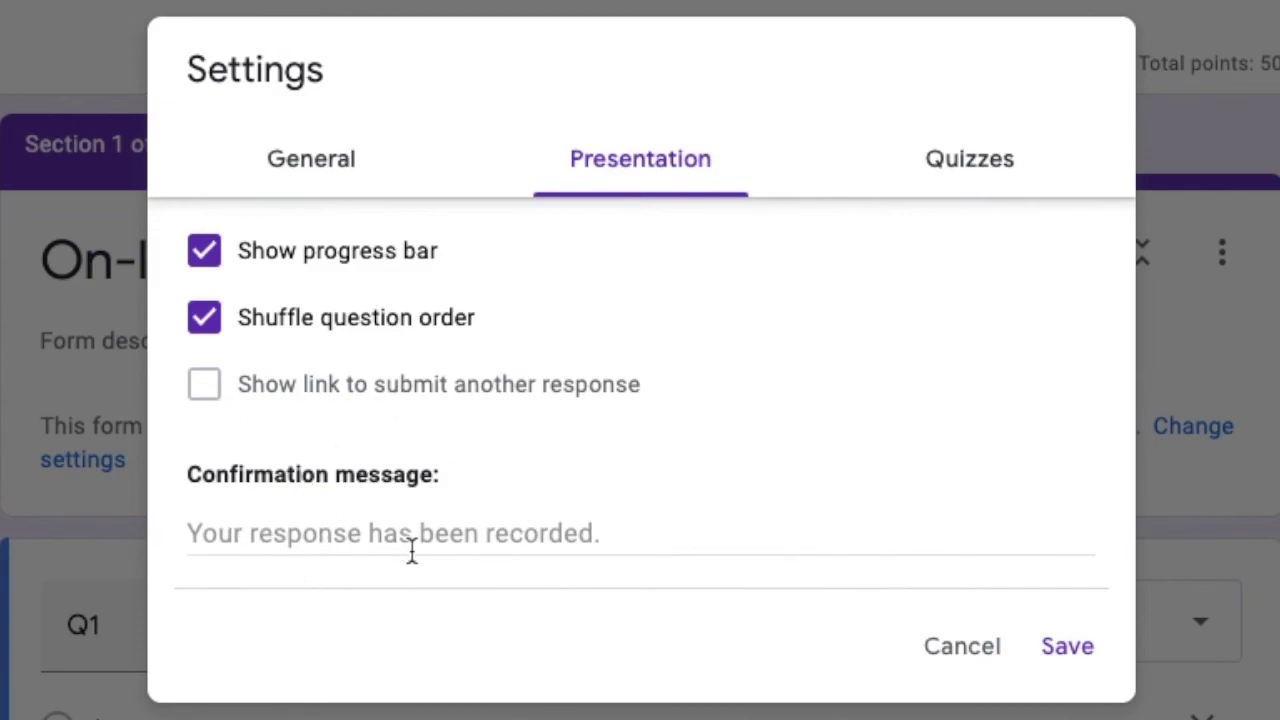
left_click(986, 176)
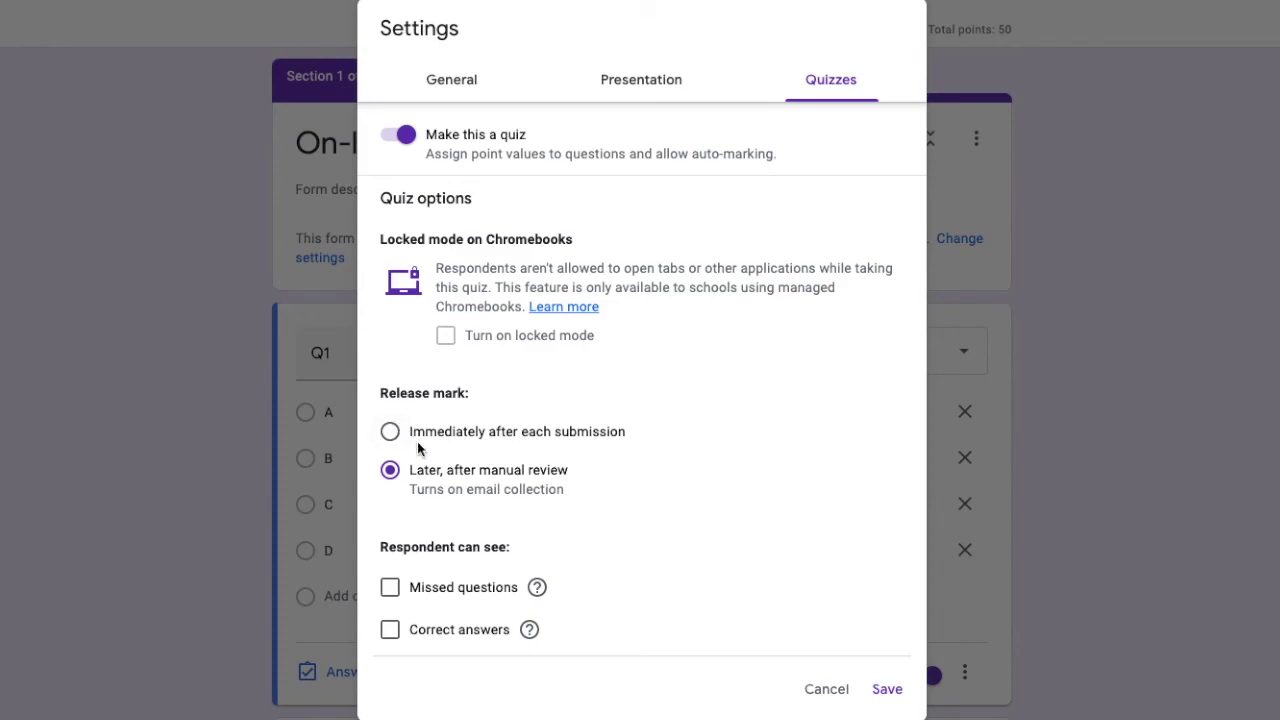
left_click(390, 433)
left_click(391, 472)
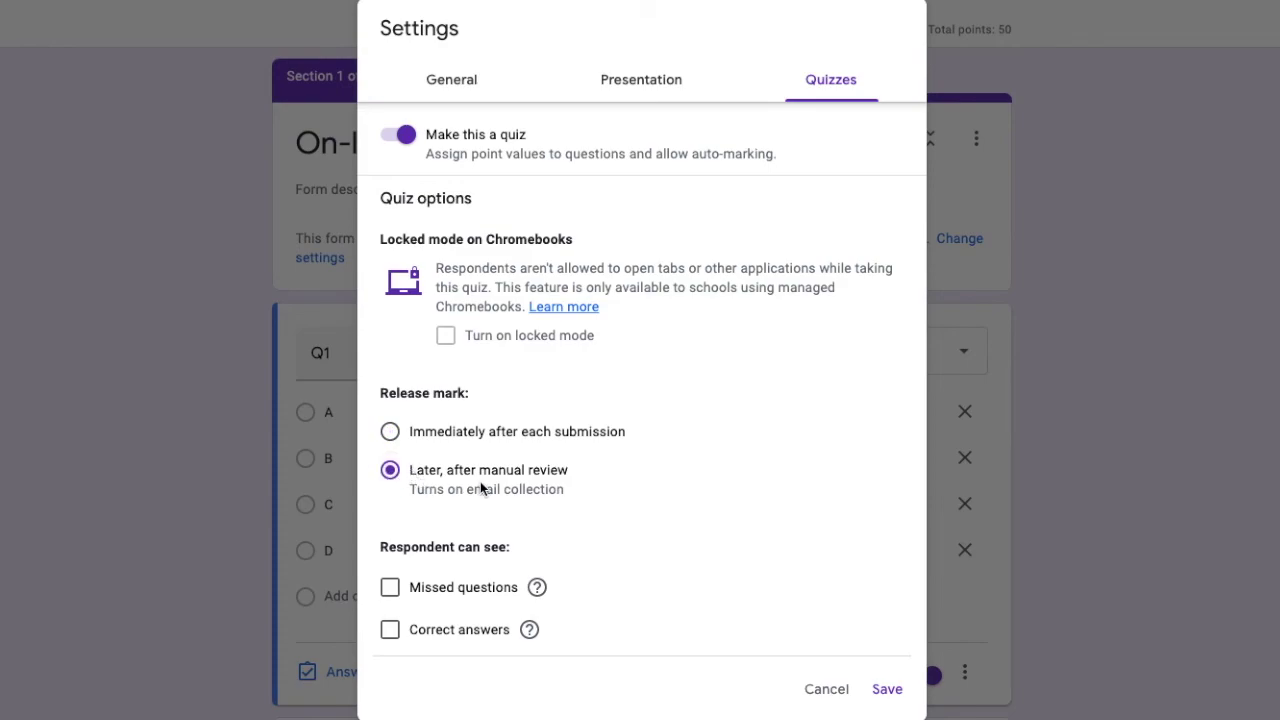